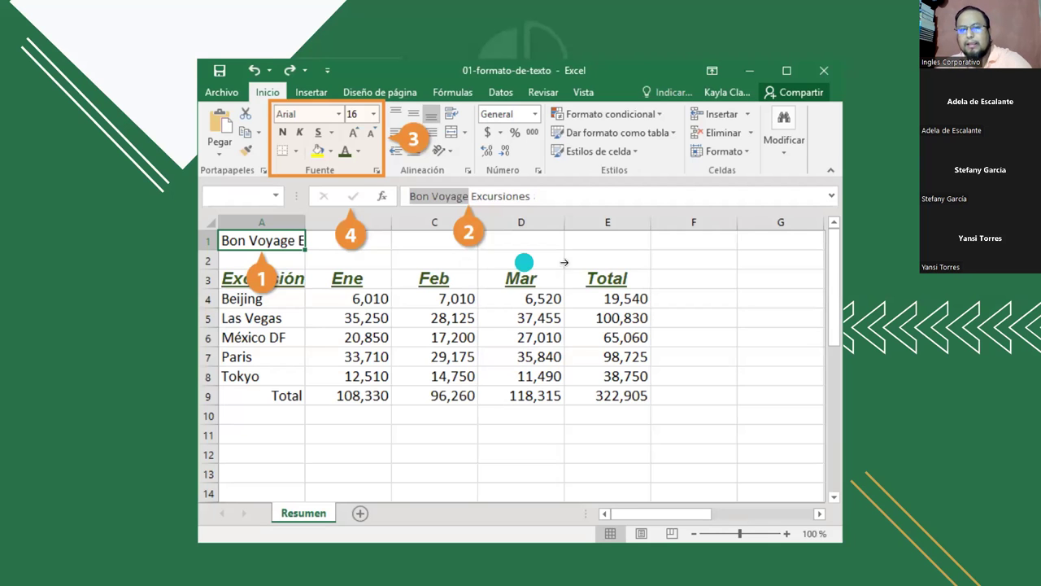
# - Switch from the presentation to the Excel workbook and enlarge the Bon Voyage Excursiones table on the Ejercicio sheet
pyautogui.click(968, 280)
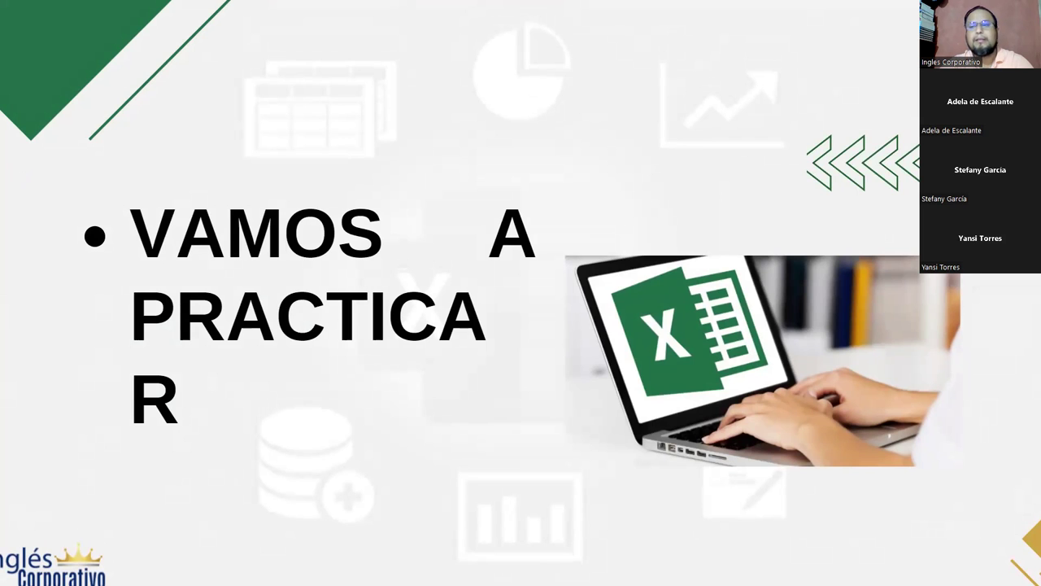
pyautogui.hotkey('alt', 'Tab')
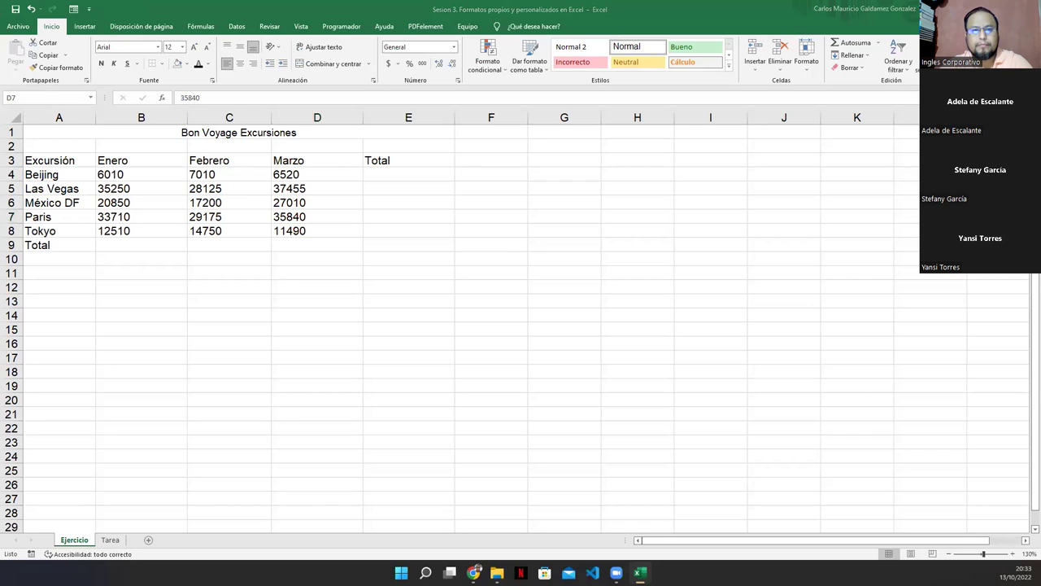
pyautogui.click(318, 237)
pyautogui.click(315, 235)
pyautogui.click(311, 248)
pyautogui.scroll(5, 310, 248)
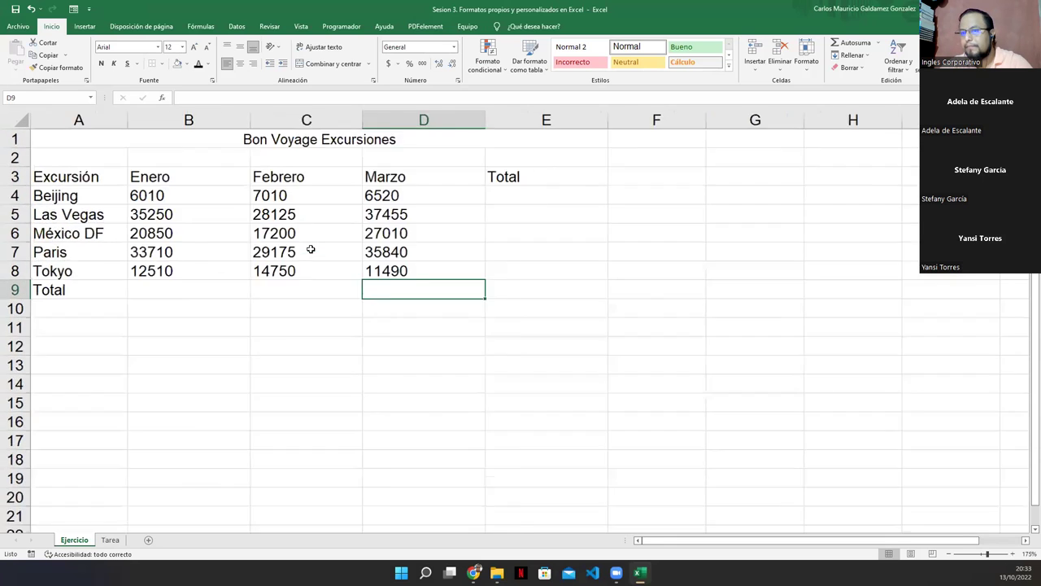
pyautogui.scroll(1, 311, 254)
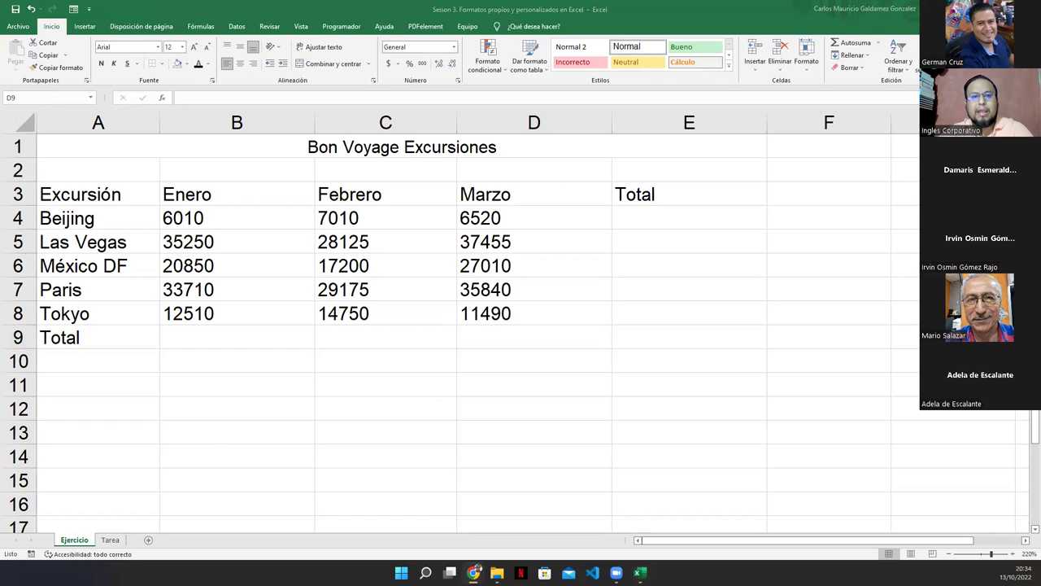
pyautogui.hotkey('alt', 'Tab')
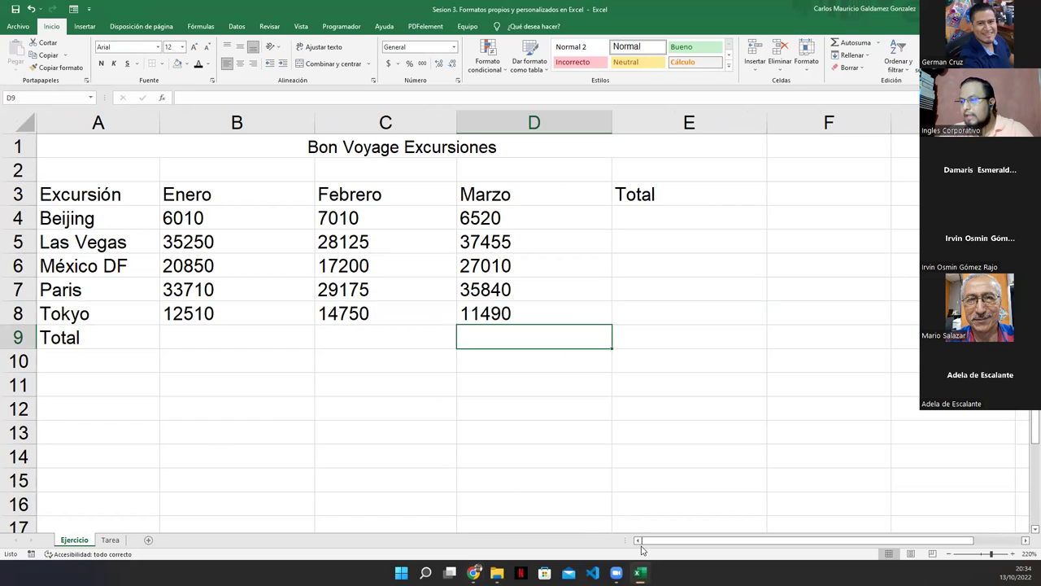
pyautogui.click(260, 351)
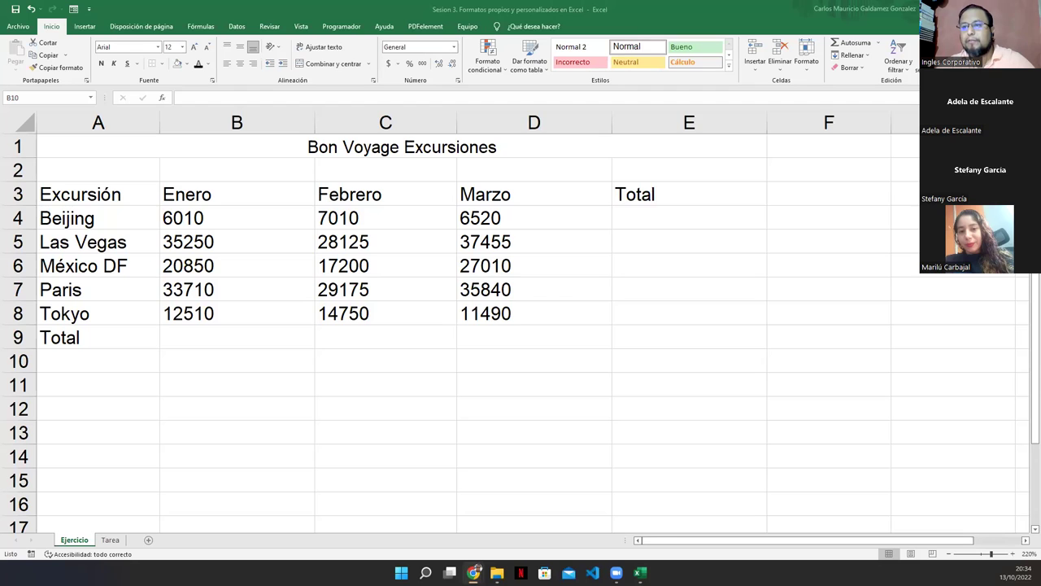
# - Right-align the monthly amounts for all destinations in cells B4:D8
pyautogui.scroll(-1, 193, 360)
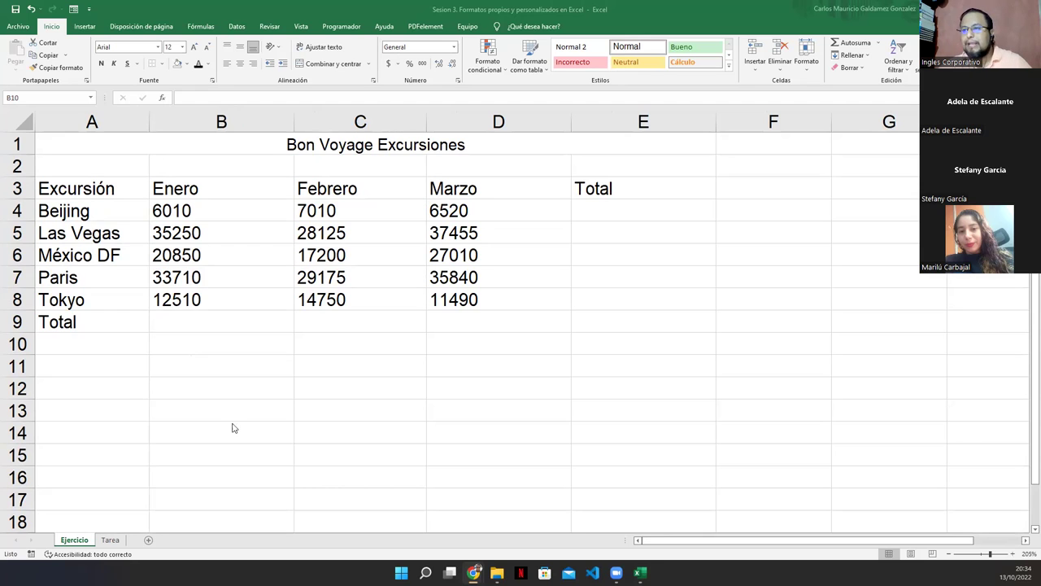
pyautogui.moveTo(247, 215); pyautogui.dragTo(478, 298)
pyautogui.click(254, 64)
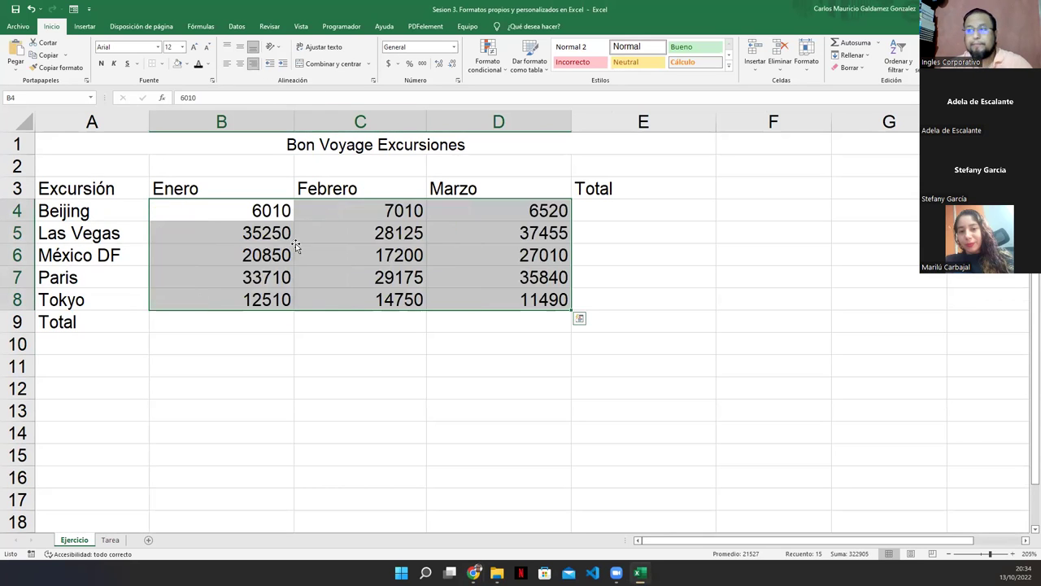
pyautogui.click(301, 254)
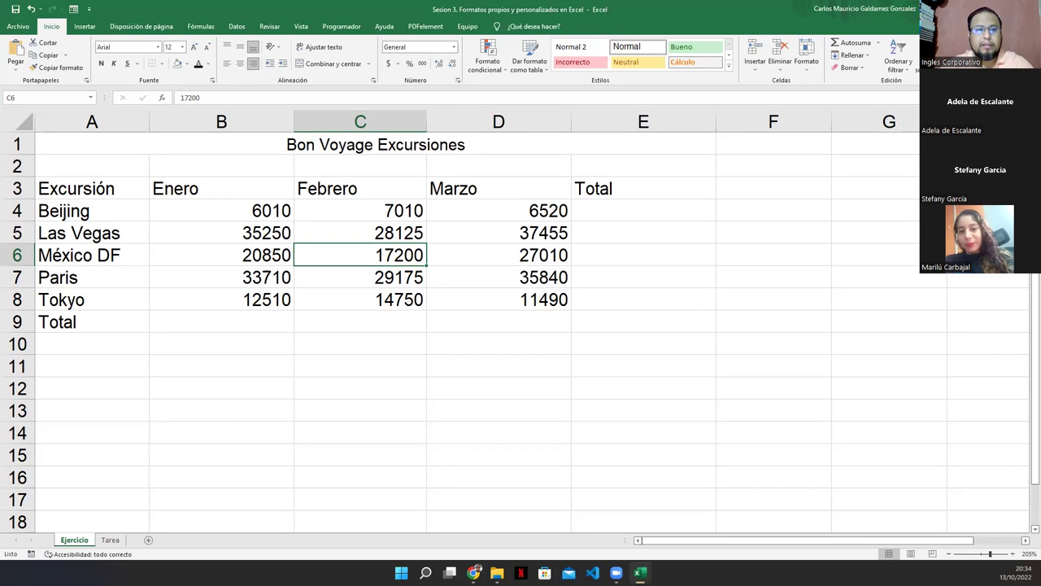
# - Unmerge the centred title "Bon Voyage Excursiones" in row 1 so it occupies only cell A1
pyautogui.hotkey('alt', 'Tab')
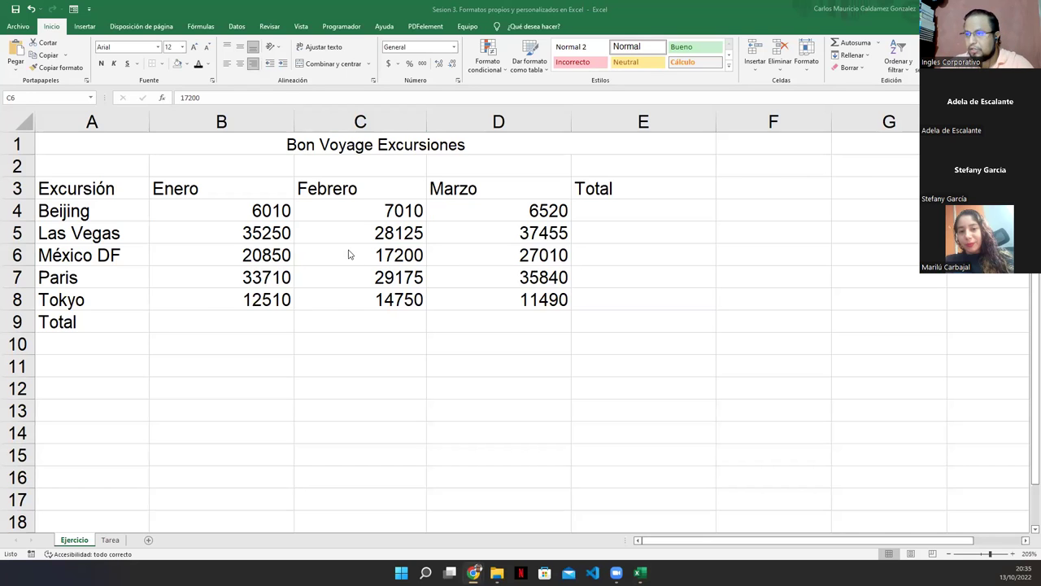
pyautogui.hotkey('alt', 'Tab')
pyautogui.click(184, 149)
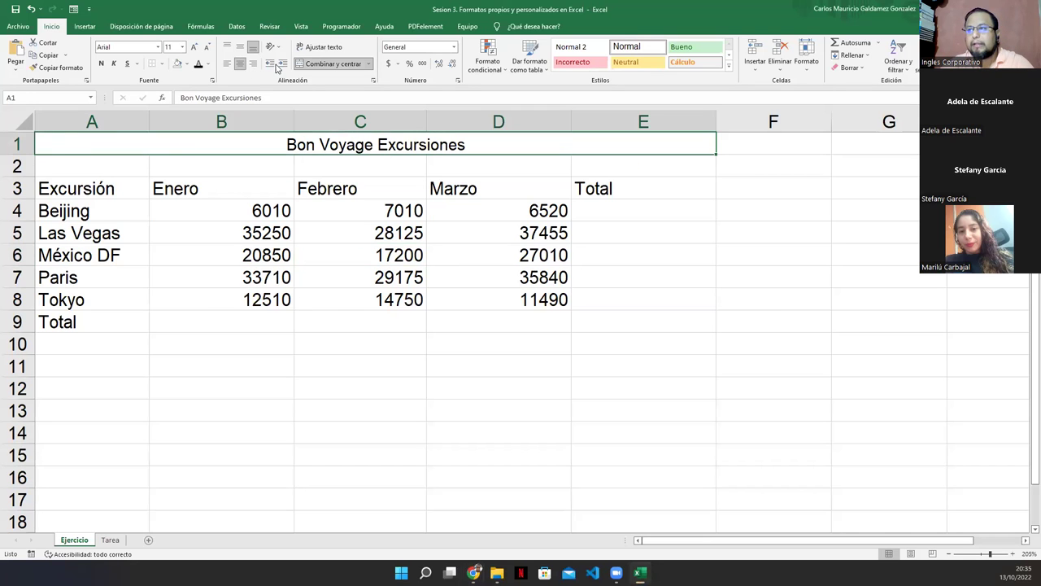
pyautogui.click(325, 64)
pyautogui.click(246, 364)
pyautogui.click(243, 314)
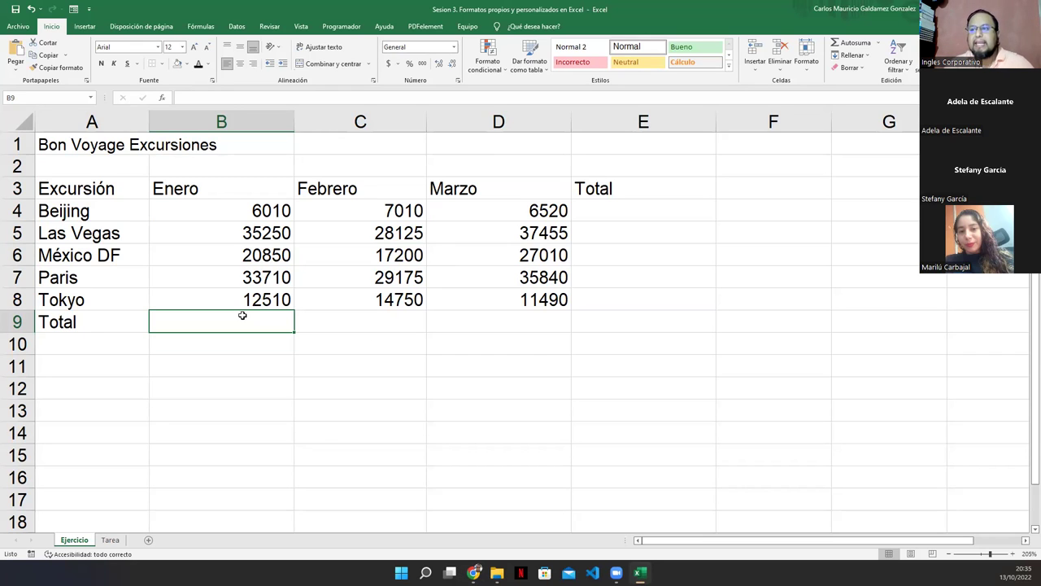
# - Examine the destinations in column A and their Enero amounts in cells B4:B8
pyautogui.moveTo(228, 214); pyautogui.dragTo(471, 301)
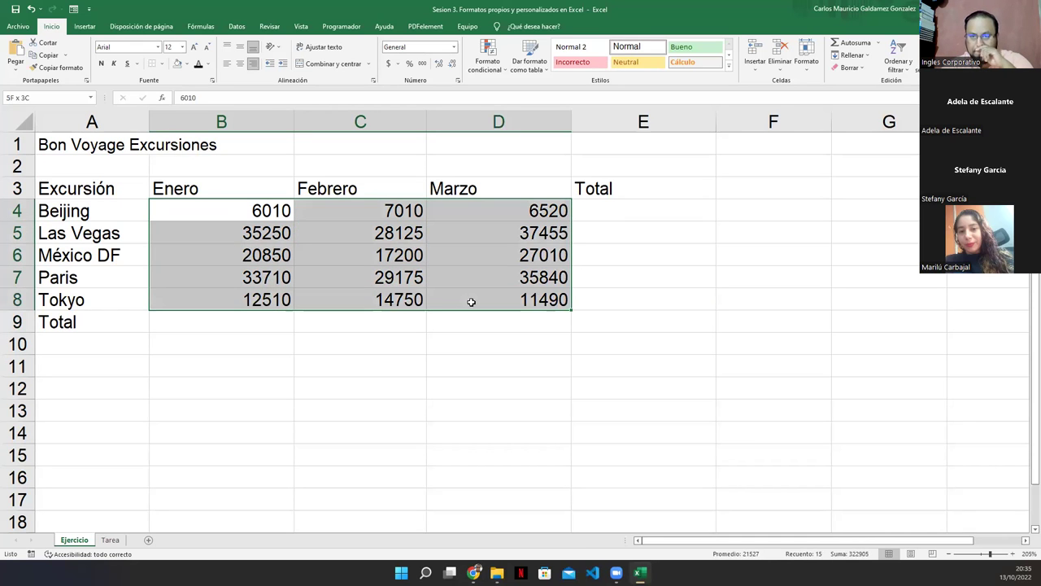
pyautogui.click(470, 302)
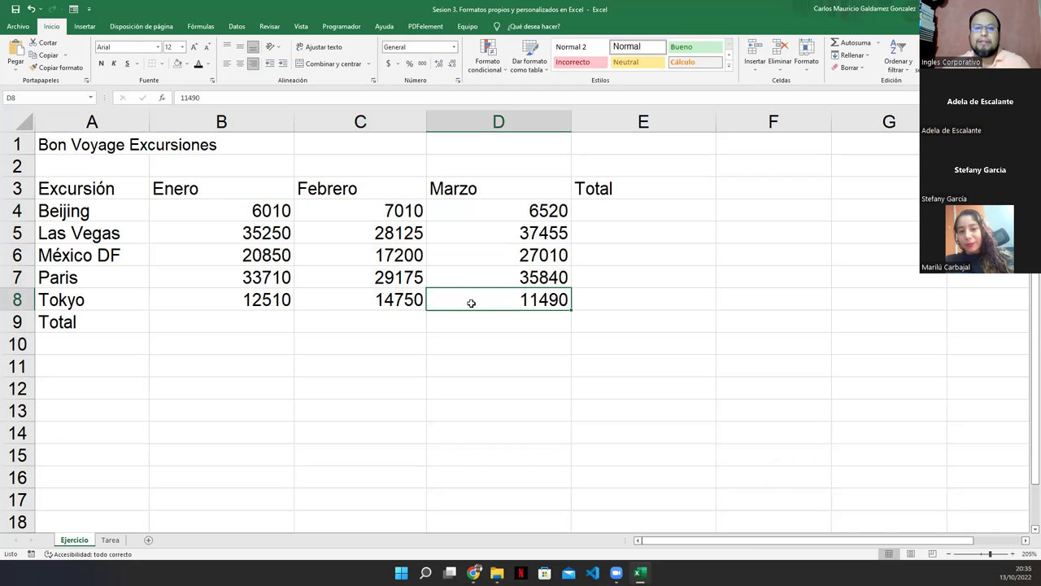
pyautogui.moveTo(78, 210); pyautogui.dragTo(98, 308)
pyautogui.click(194, 302)
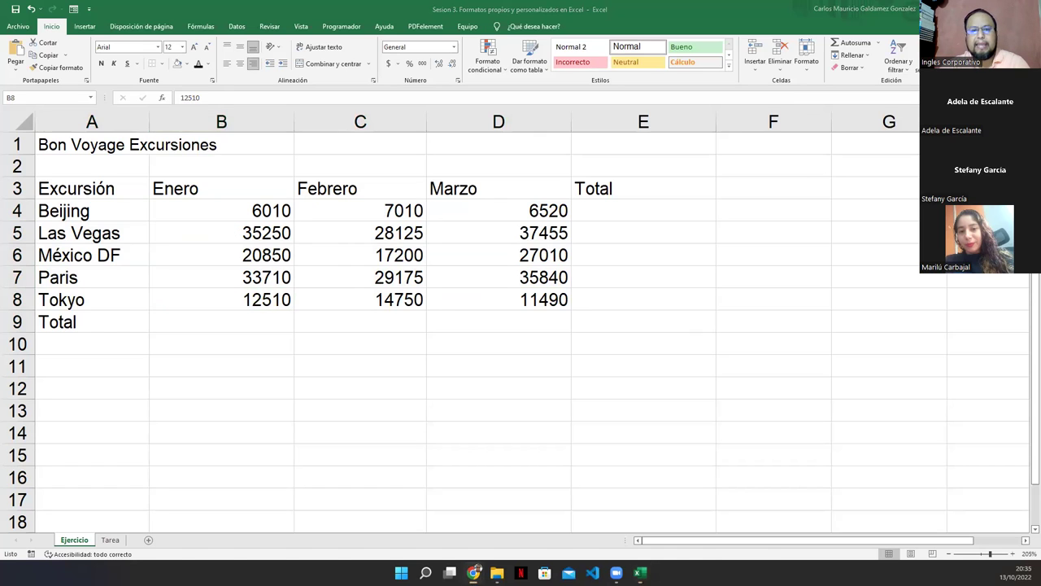
pyautogui.click(210, 211)
pyautogui.moveTo(172, 212)
pyautogui.mouseDown()
pyautogui.moveTo(249, 256)
pyautogui.moveTo(261, 302)
pyautogui.mouseUp()
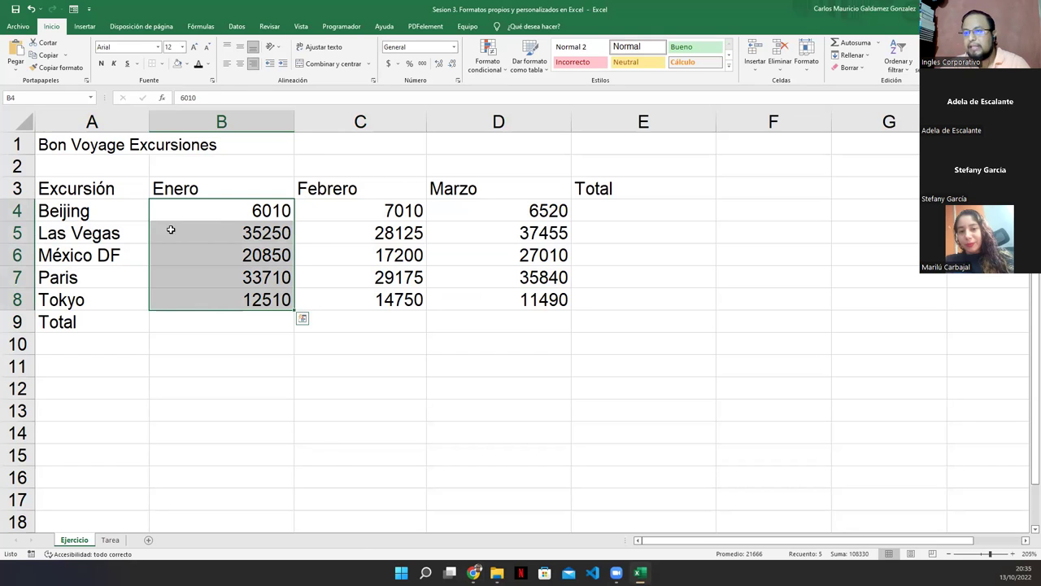
pyautogui.click(88, 238)
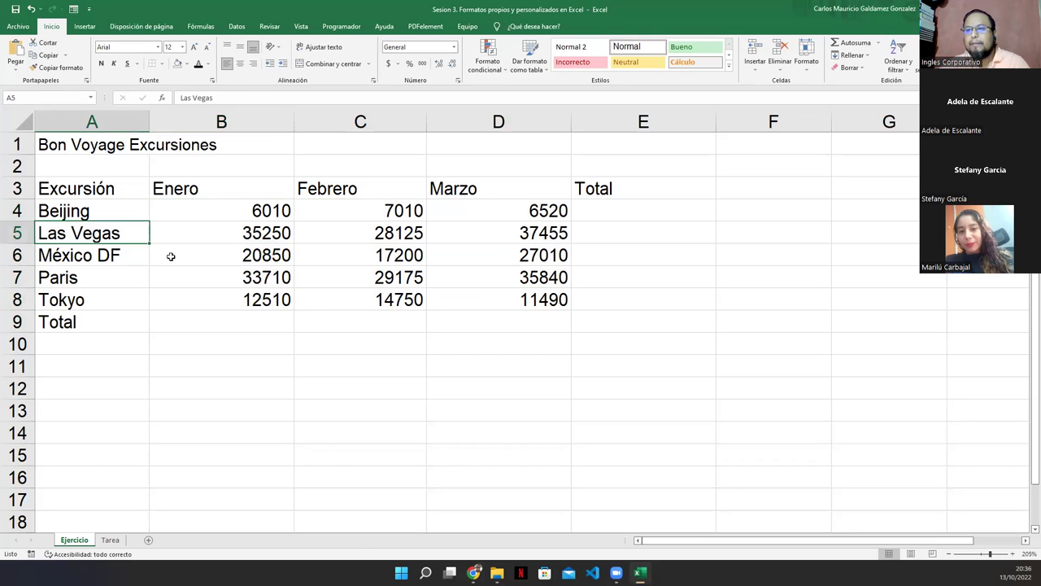
pyautogui.click(225, 237)
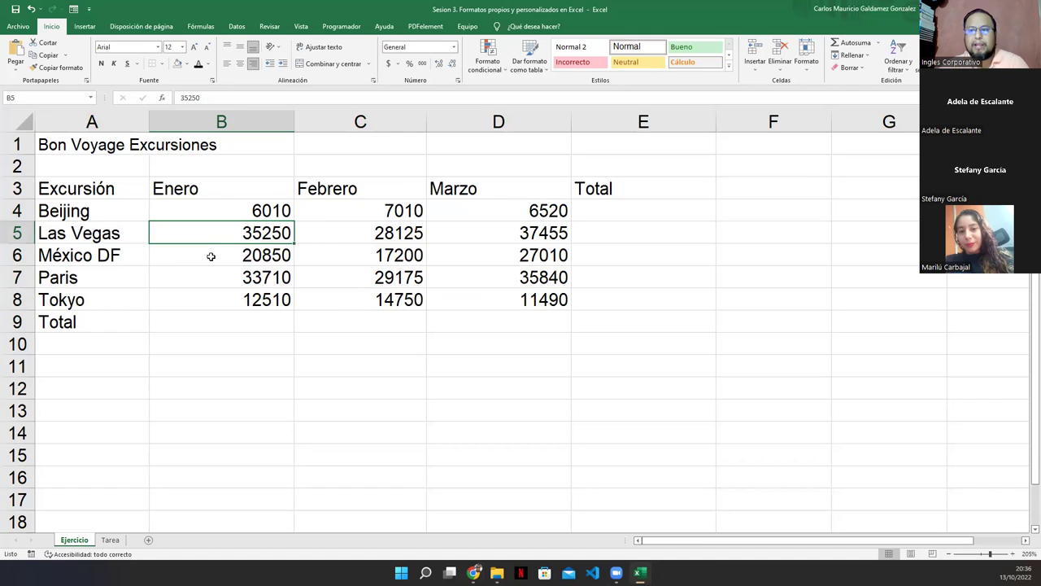
pyautogui.click(211, 257)
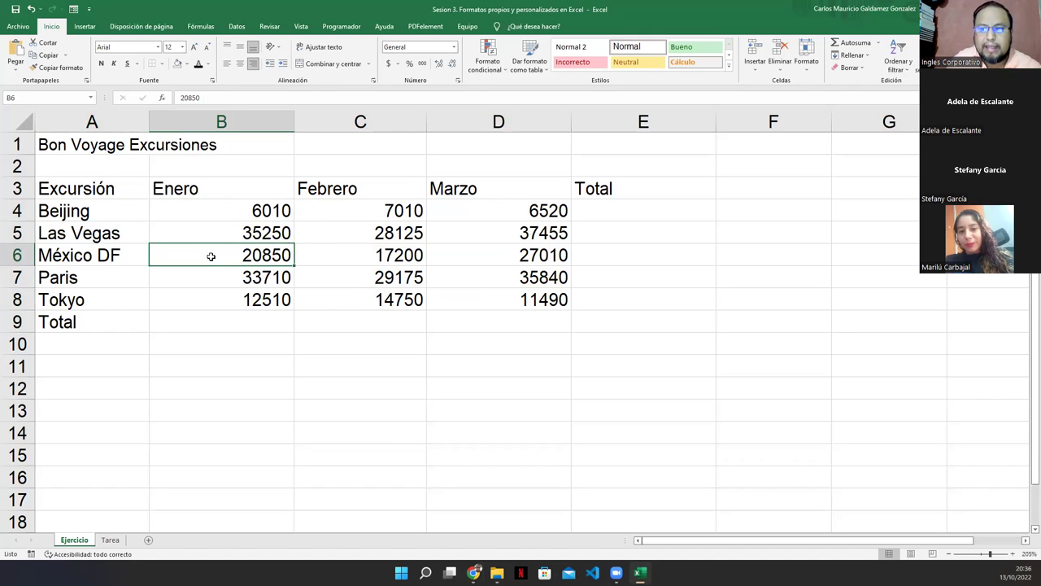
pyautogui.click(263, 278)
pyautogui.click(232, 300)
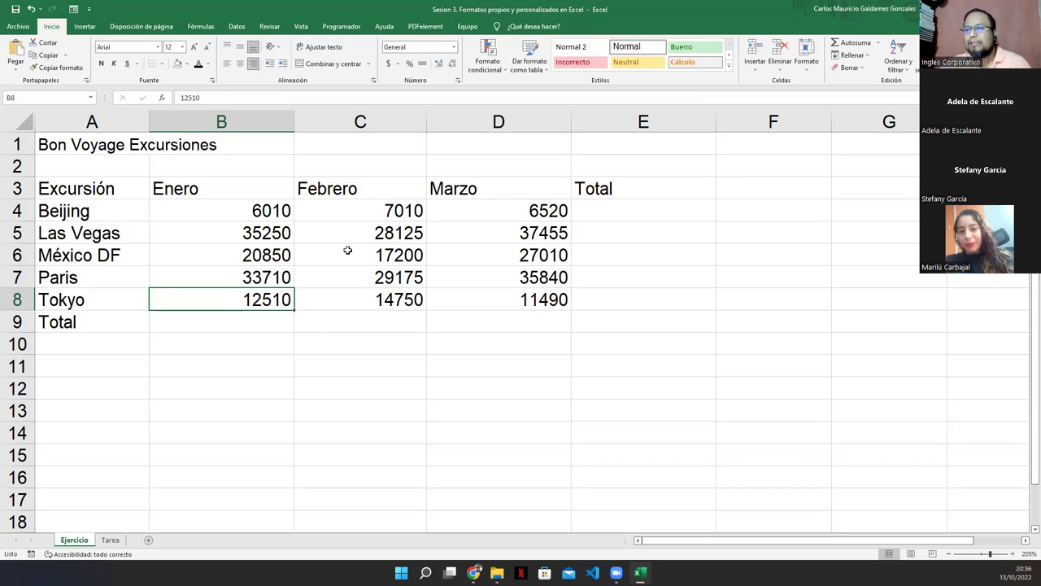
# - Examine the Febrero and Marzo amounts along with the empty Total column and Total row
pyautogui.click(348, 214)
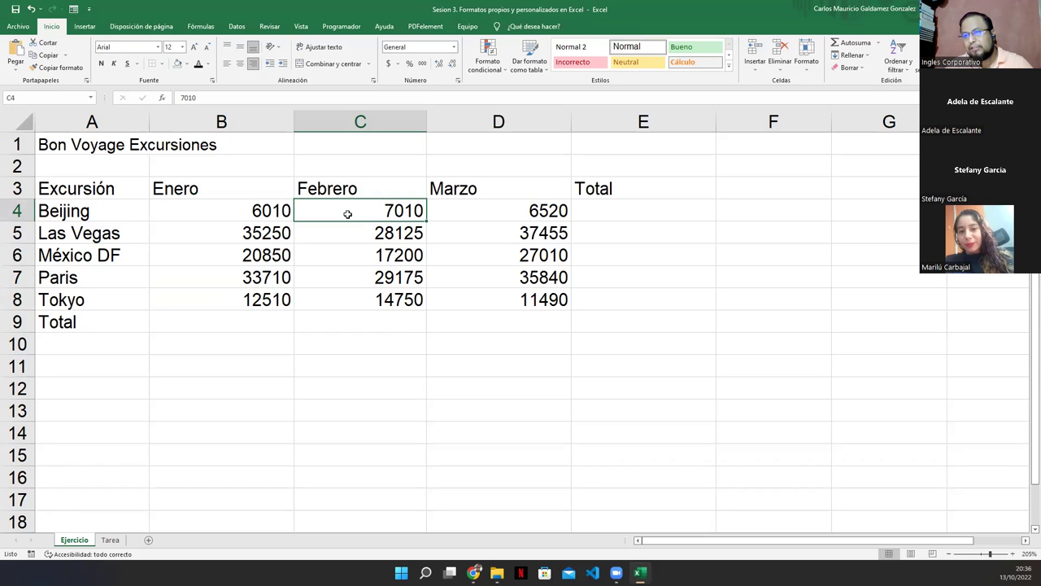
pyautogui.moveTo(347, 214); pyautogui.dragTo(347, 300)
pyautogui.click(348, 299)
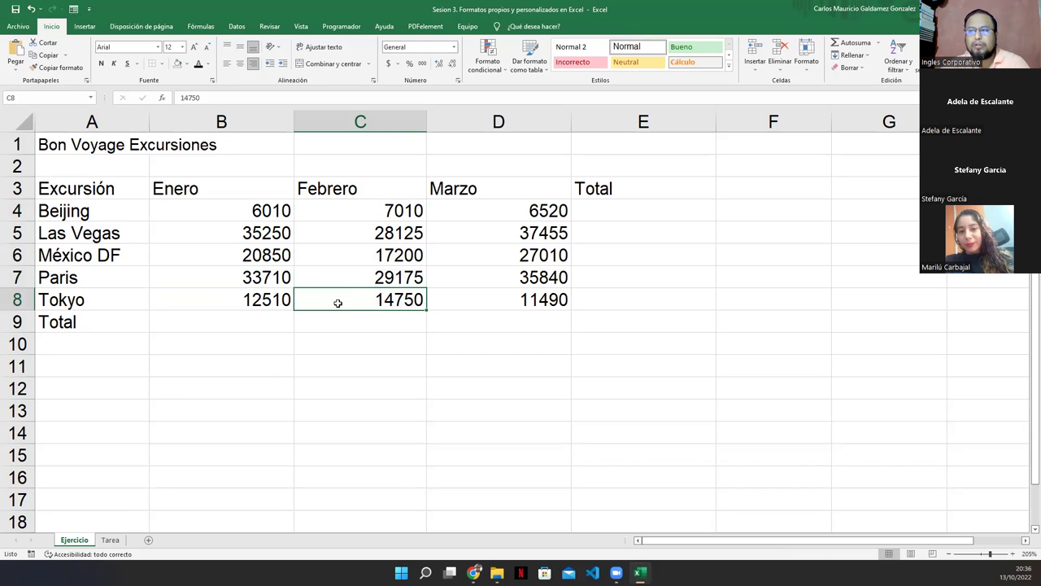
pyautogui.click(469, 211)
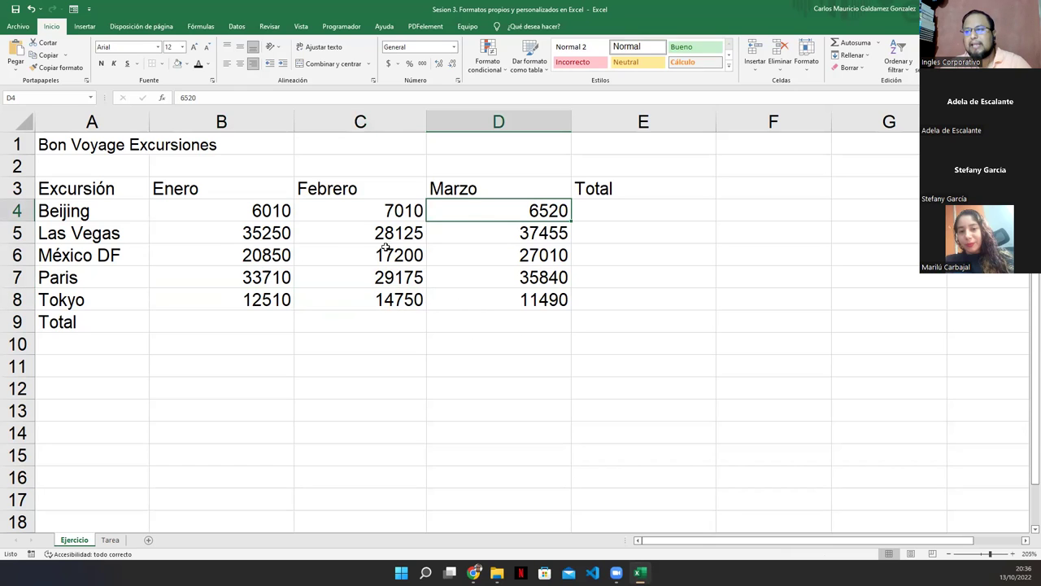
pyautogui.moveTo(459, 306); pyautogui.dragTo(461, 214)
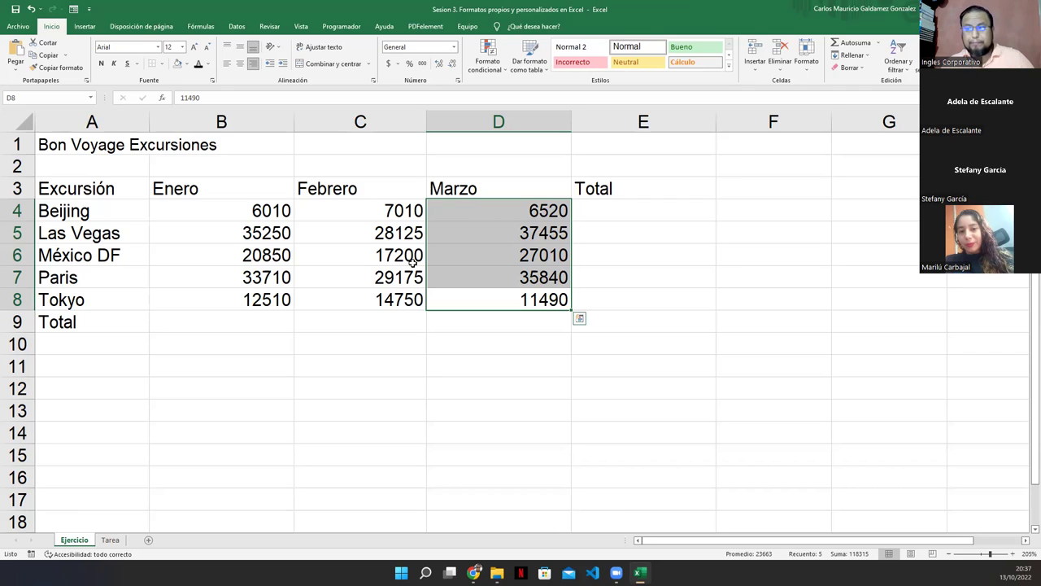
pyautogui.moveTo(197, 210); pyautogui.dragTo(495, 311)
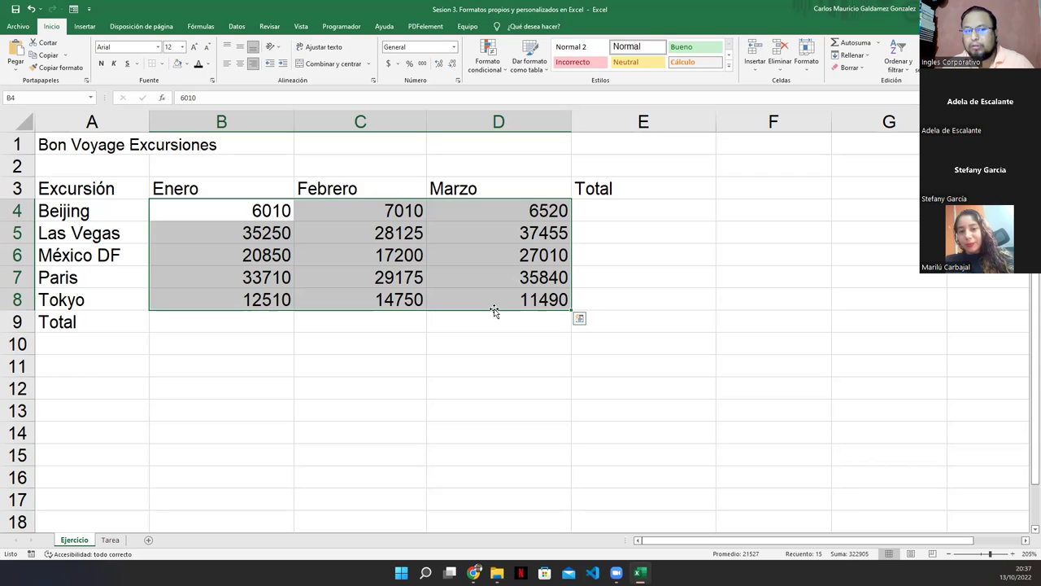
pyautogui.moveTo(611, 208); pyautogui.dragTo(610, 314)
pyautogui.moveTo(145, 321); pyautogui.dragTo(623, 322)
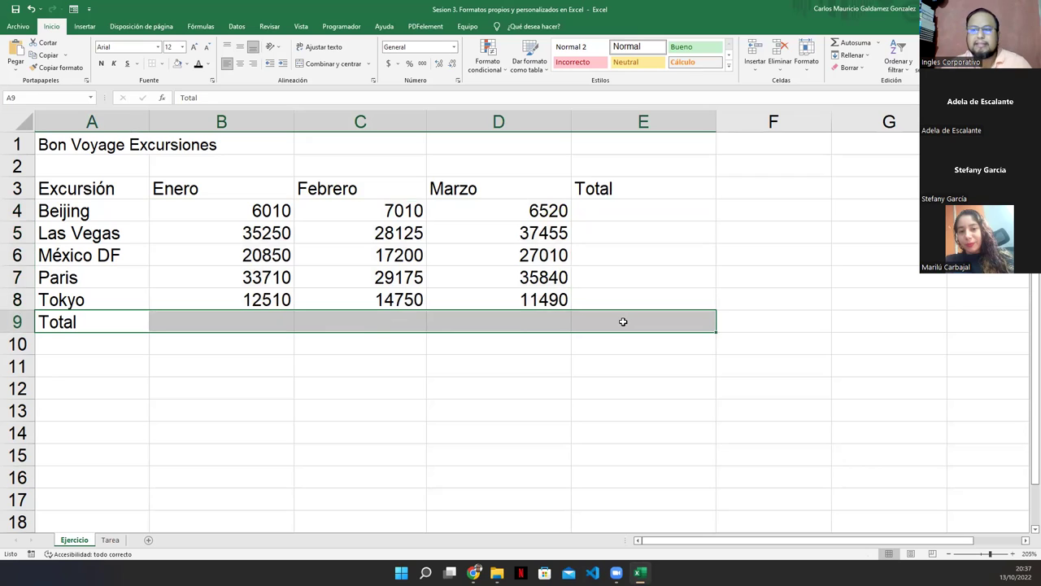
pyautogui.click(361, 337)
pyautogui.click(237, 324)
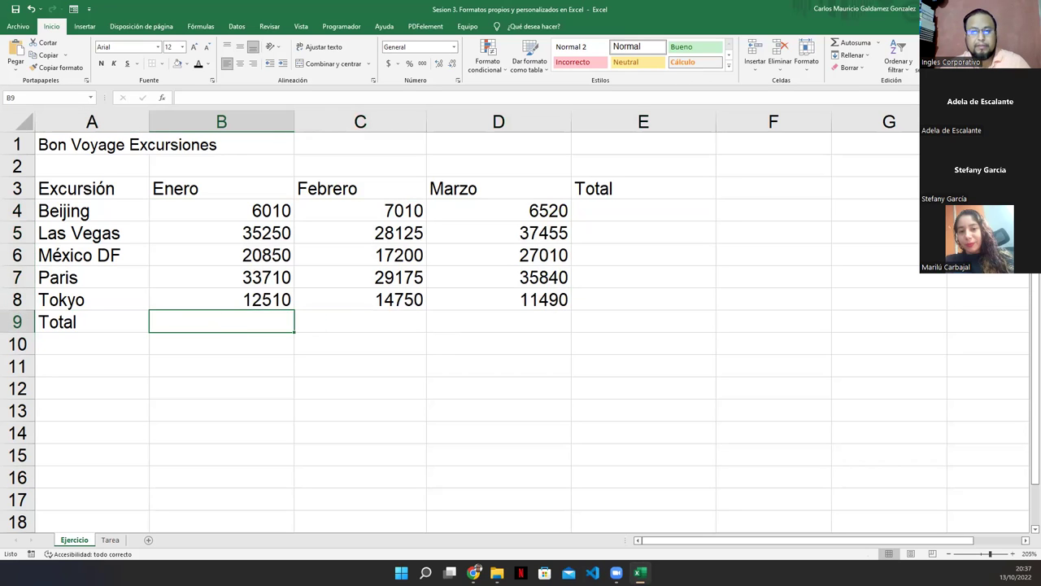
# - Examine the table's structure: the title in A1, the headings in A3:E3 and the row labels in A4:A9
pyautogui.click(133, 168)
pyautogui.click(61, 149)
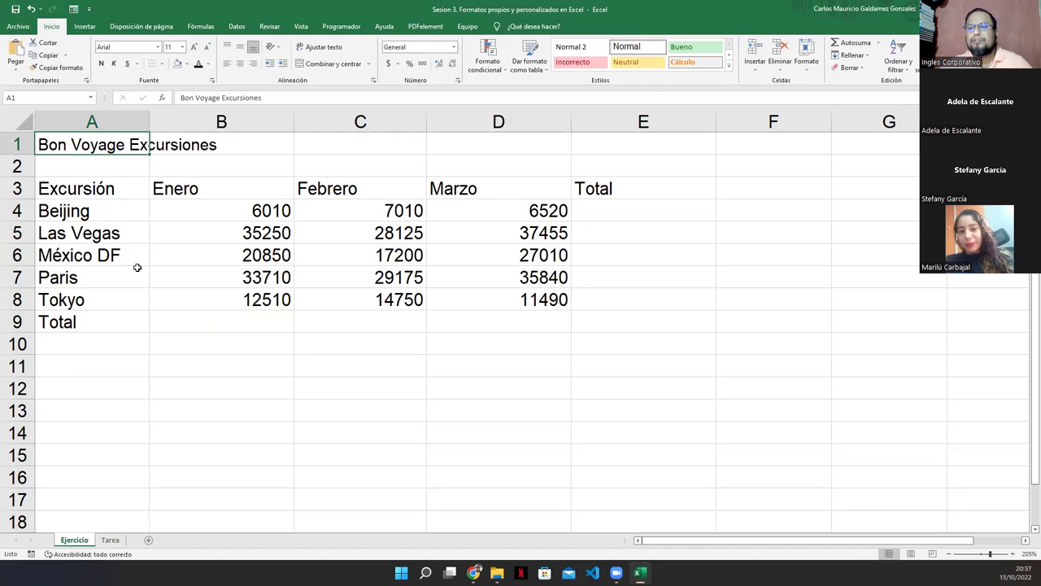
pyautogui.click(138, 266)
pyautogui.moveTo(91, 177); pyautogui.dragTo(583, 318)
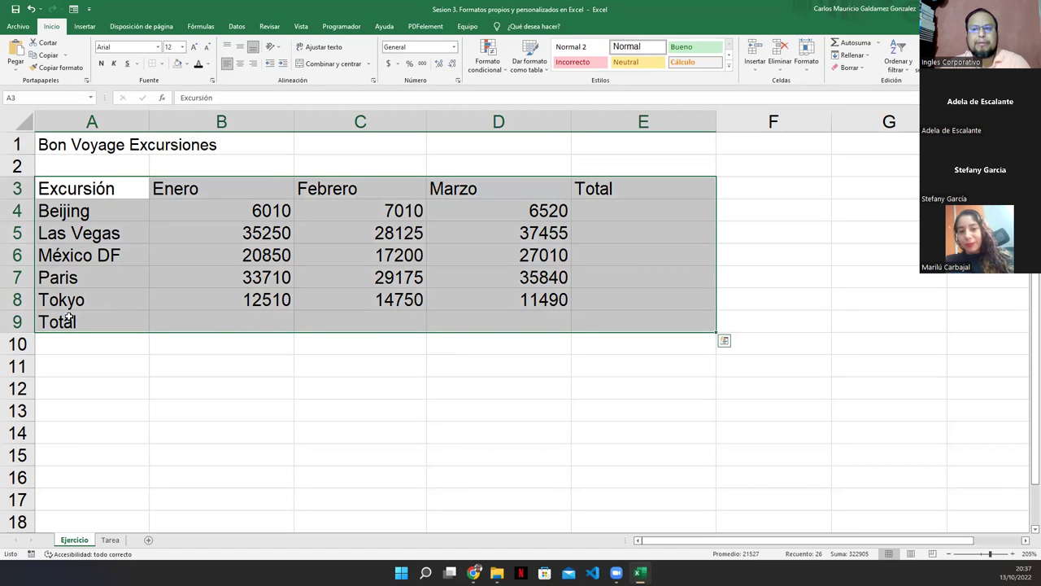
pyautogui.click(88, 214)
pyautogui.moveTo(86, 277); pyautogui.dragTo(87, 309)
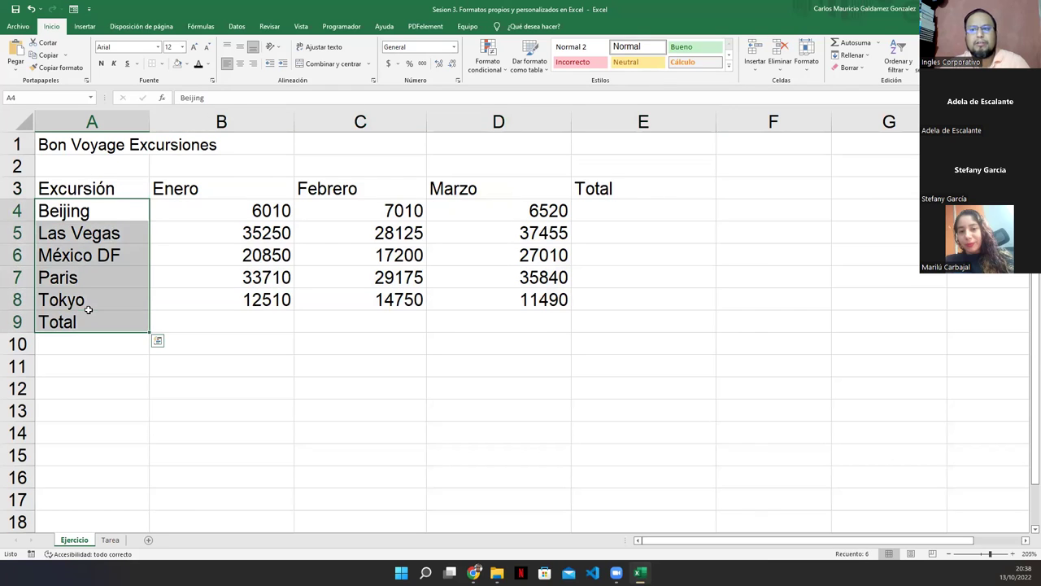
pyautogui.click(91, 243)
pyautogui.click(186, 185)
pyautogui.moveTo(419, 189); pyautogui.dragTo(492, 195)
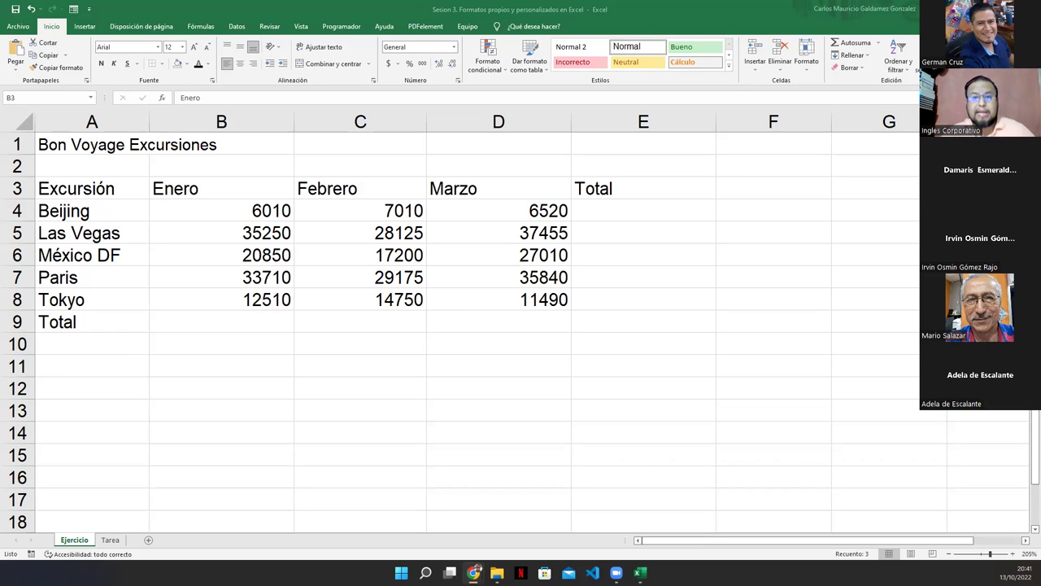
pyautogui.hotkey('shift', 'Right')
pyautogui.hotkey('shift', 'Right')
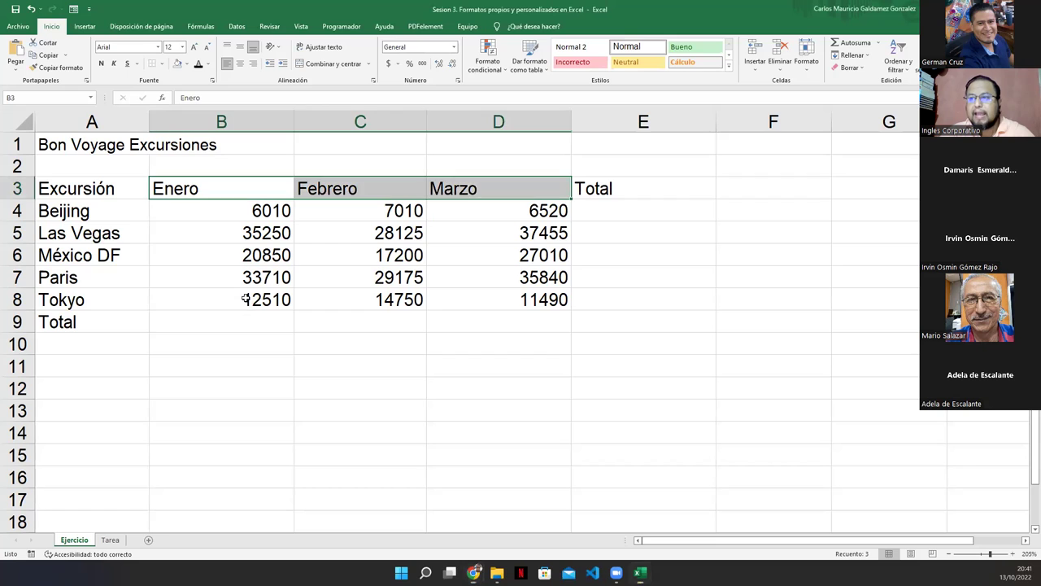
pyautogui.click(244, 299)
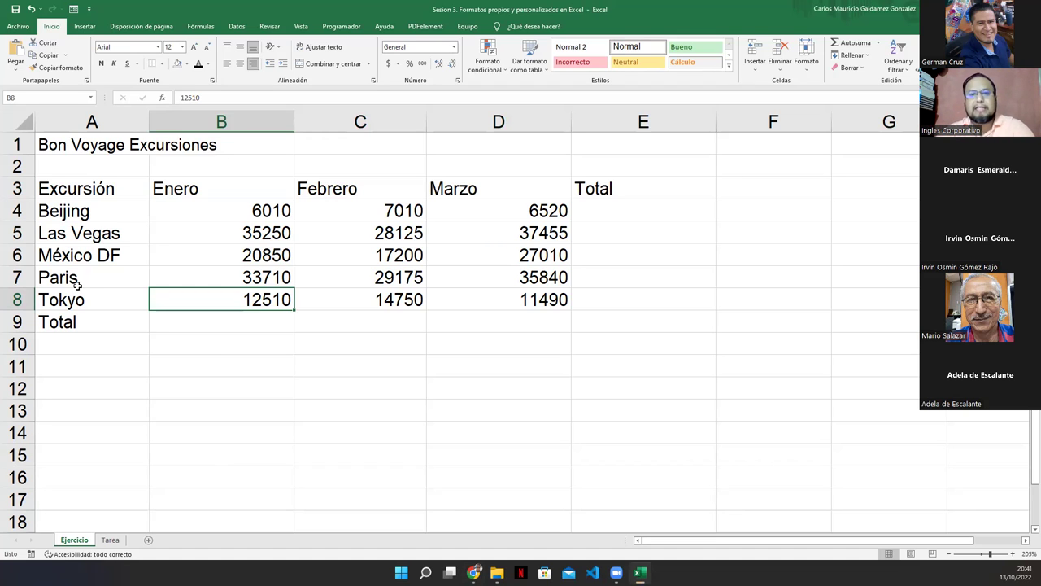
pyautogui.moveTo(78, 192); pyautogui.dragTo(618, 189)
pyautogui.moveTo(69, 218); pyautogui.dragTo(68, 322)
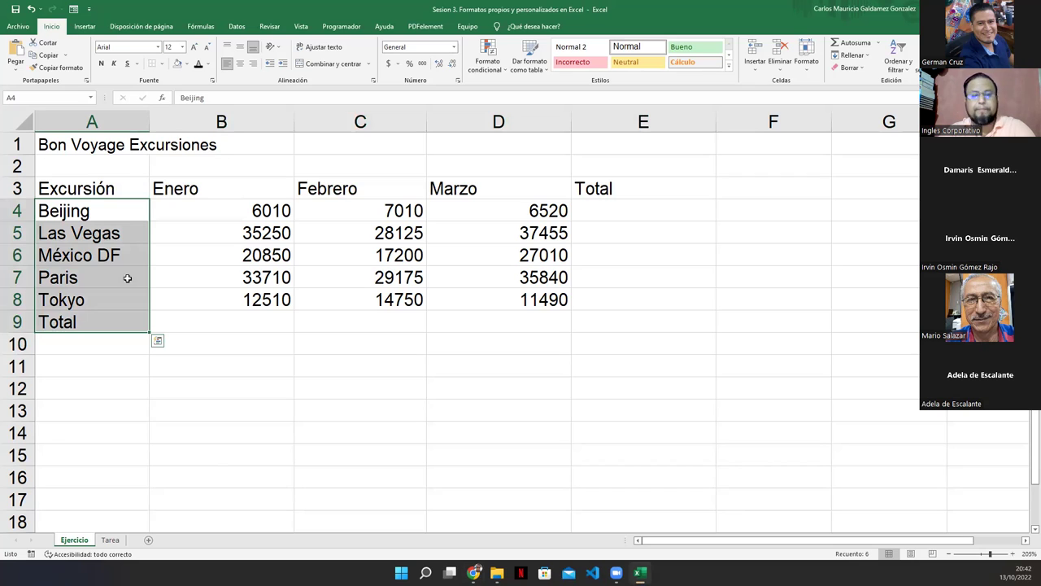
pyautogui.moveTo(112, 225); pyautogui.dragTo(593, 190)
pyautogui.click(96, 192)
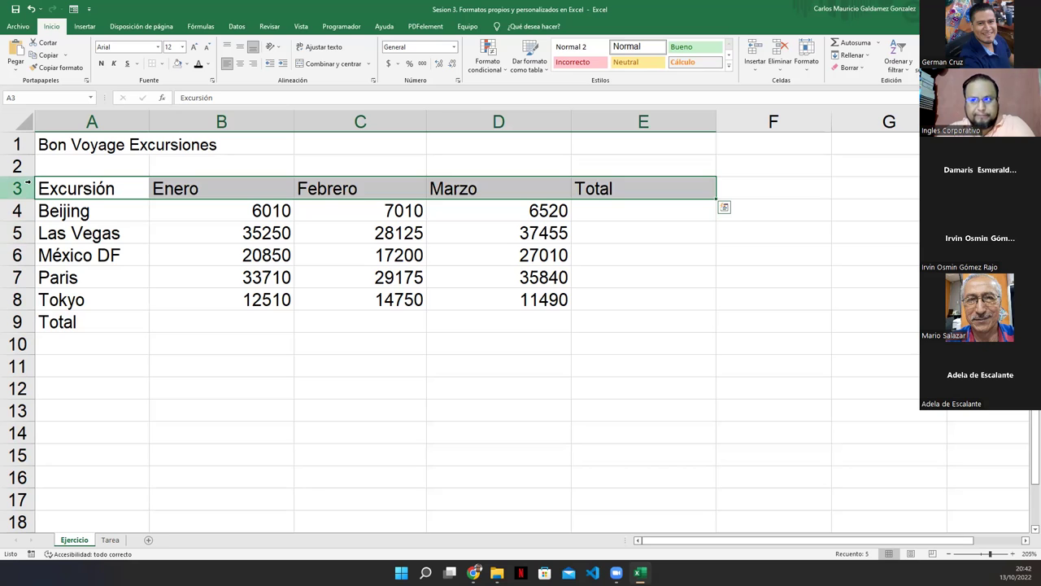
# - Change the font of the table headings in A3:E3 to Book Antiqua
pyautogui.click(158, 48)
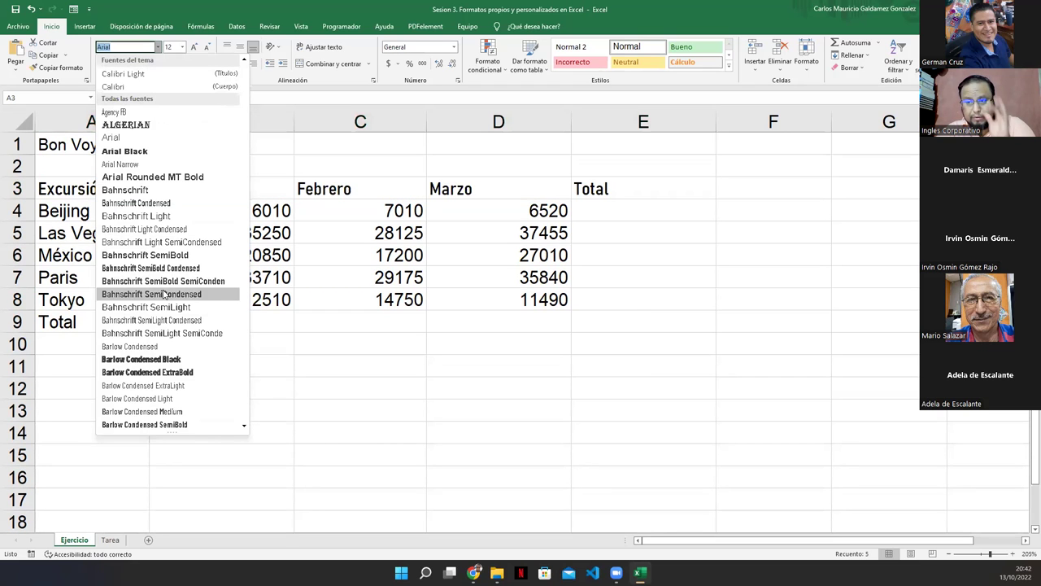
pyautogui.scroll(-6, 163, 307)
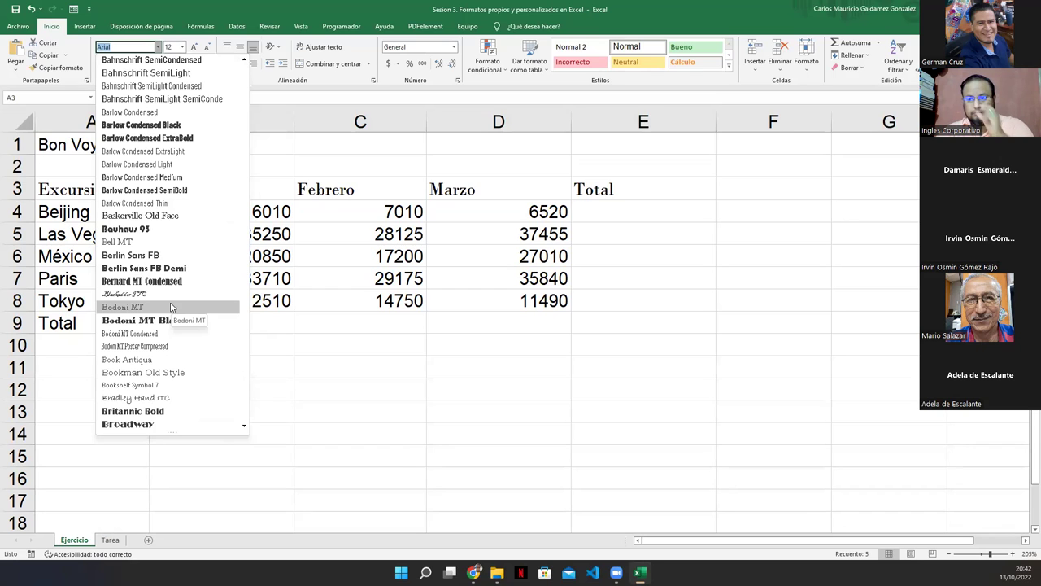
pyautogui.click(176, 363)
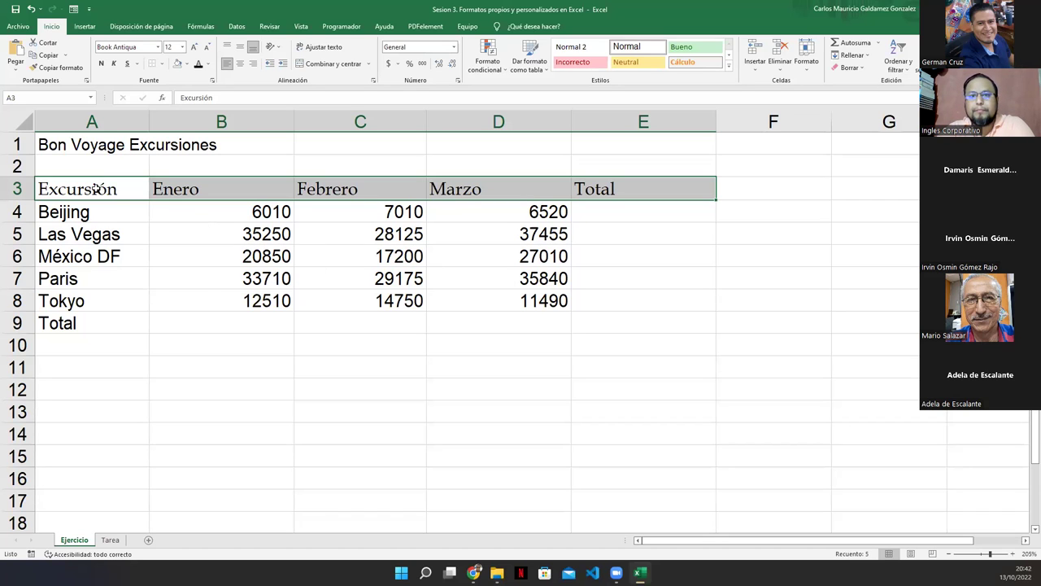
pyautogui.click(144, 48)
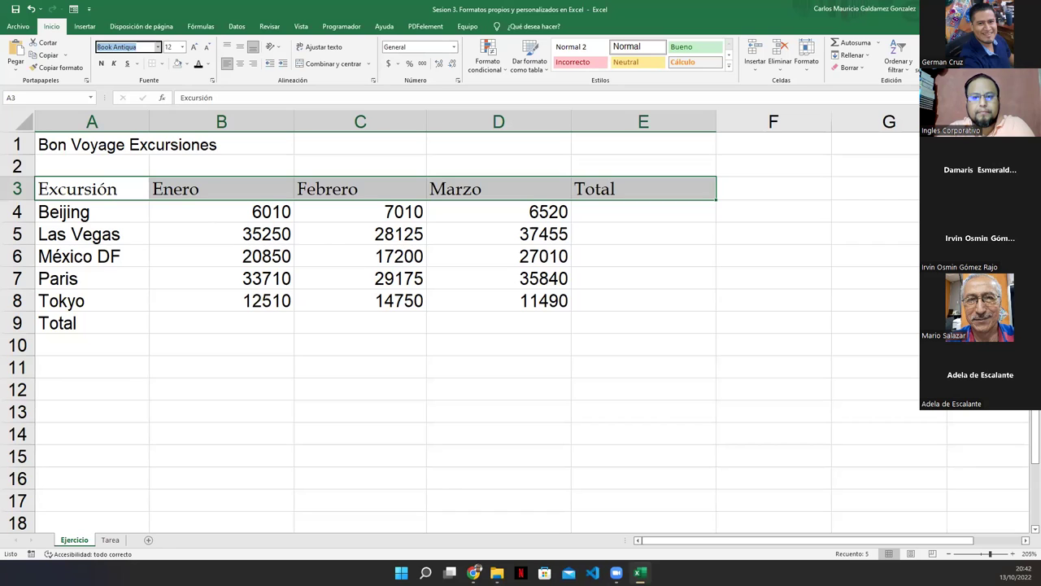
pyautogui.press('Escape')
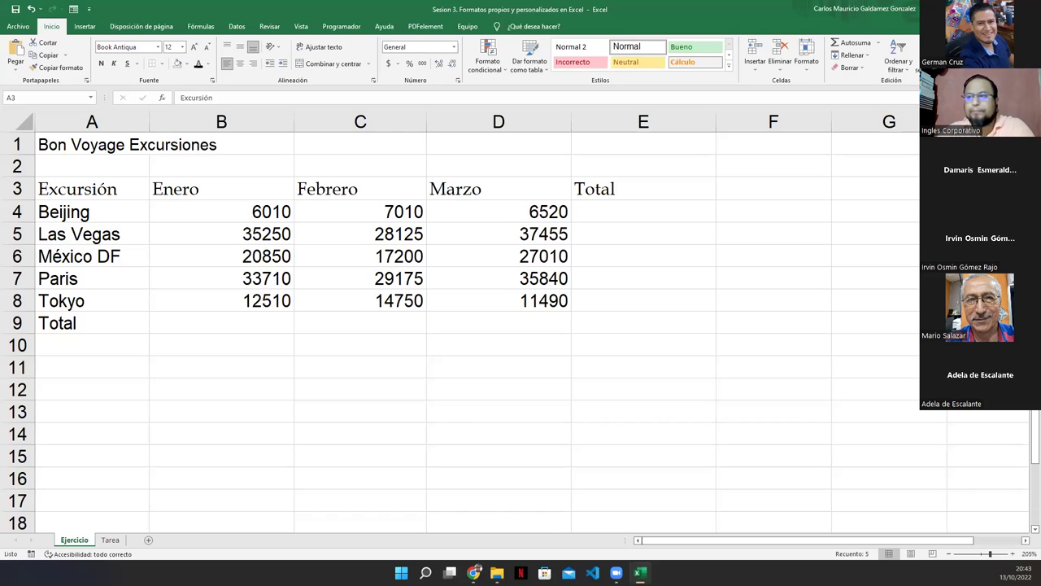
# - Format the table headings in A3:E3 with font size 14, bold and centred alignment
pyautogui.hotkey('ctrl', 'shift', 'Right')
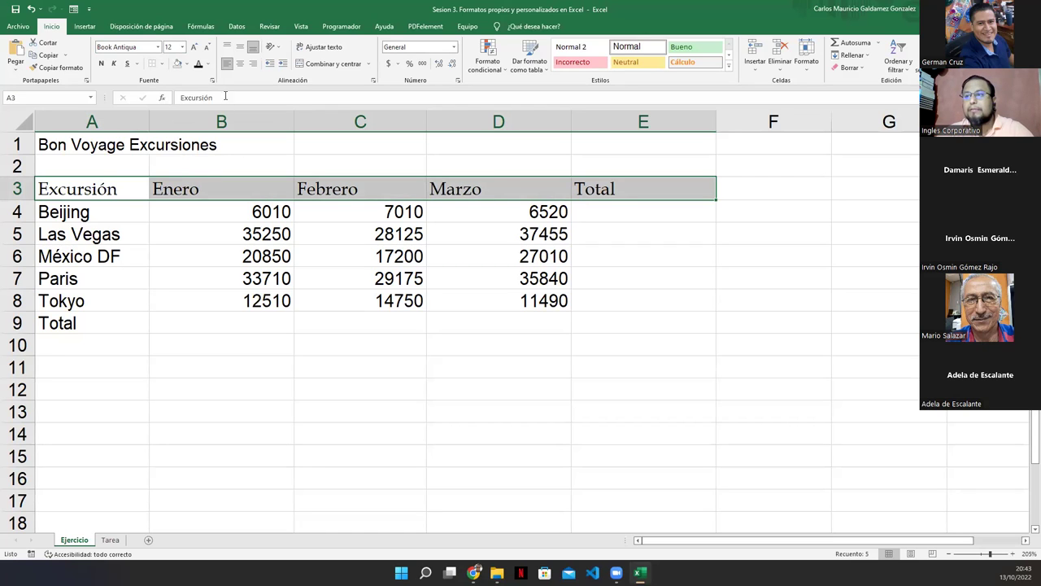
pyautogui.click(183, 47)
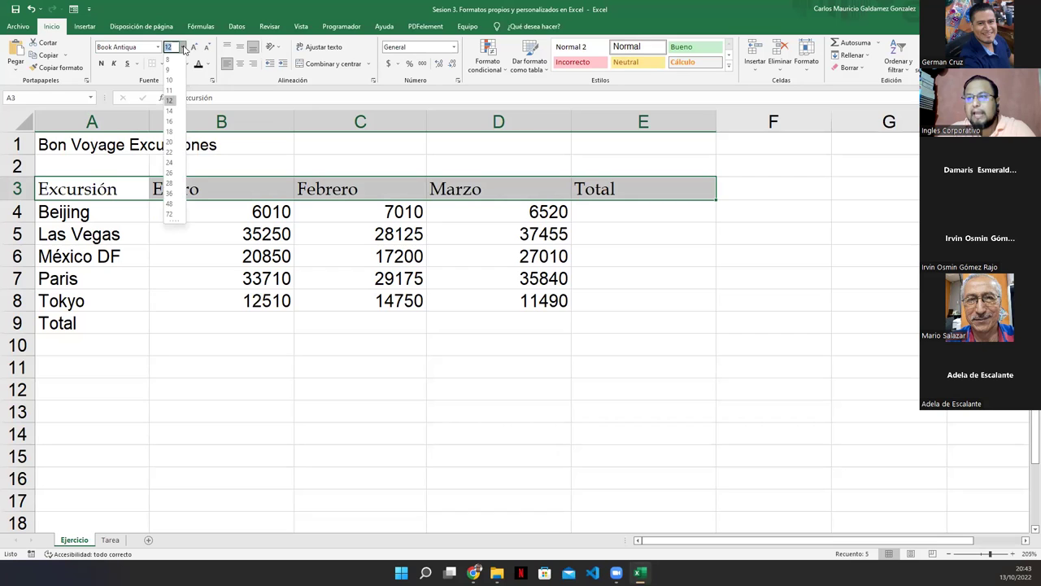
pyautogui.click(171, 112)
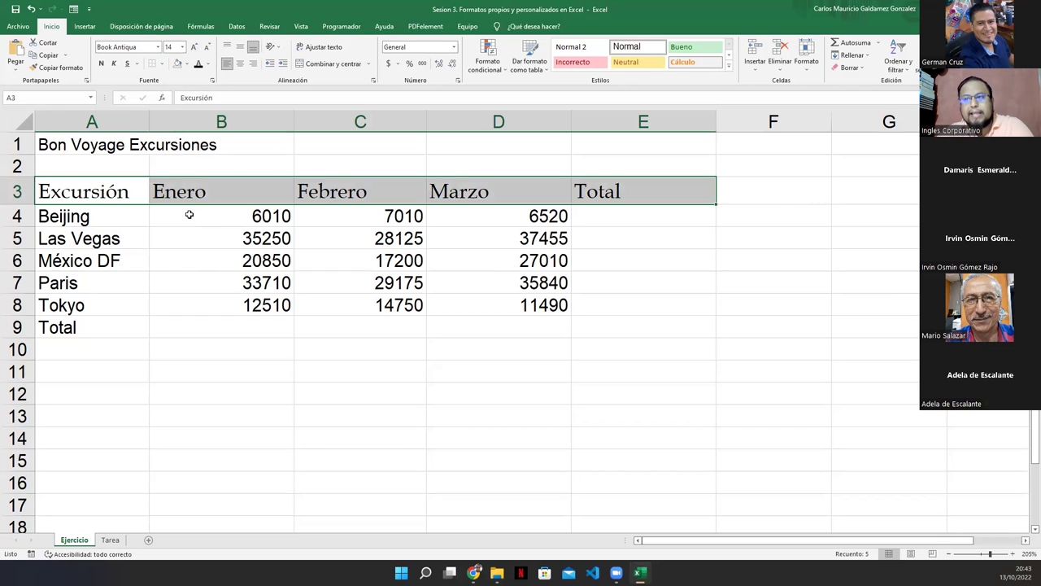
pyautogui.click(102, 65)
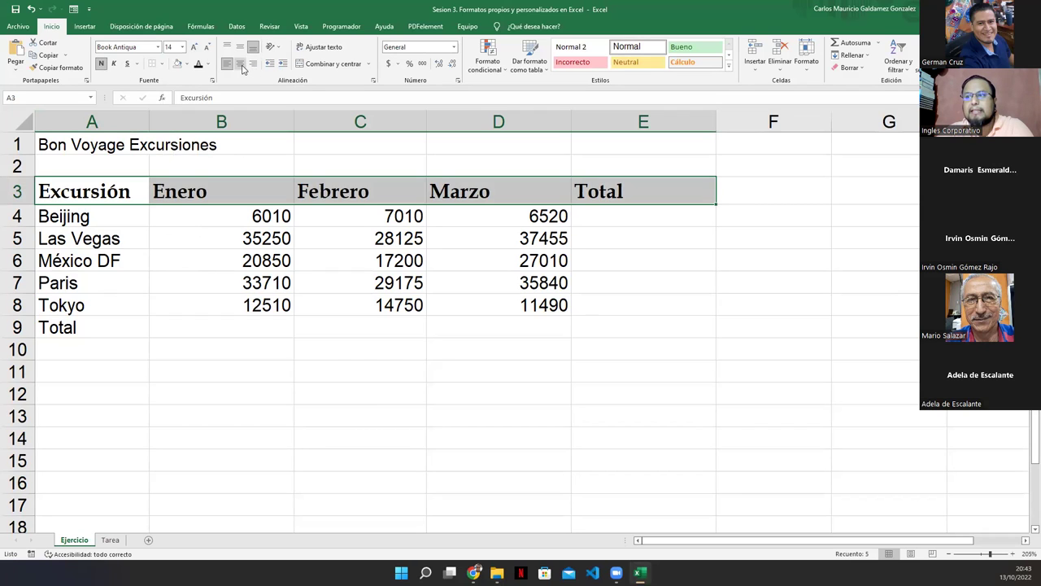
pyautogui.click(241, 68)
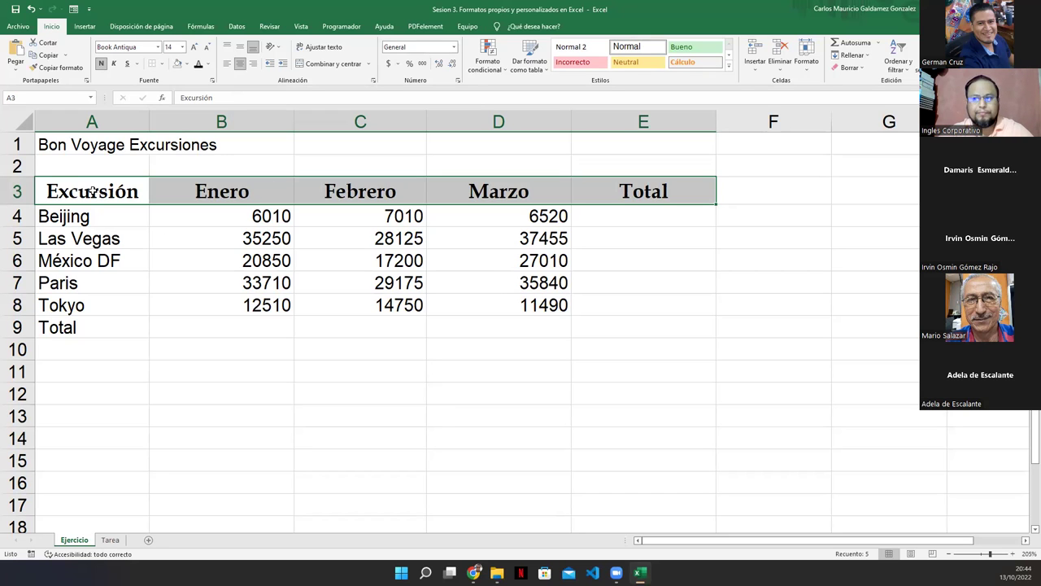
# - Fill the heading cells A3:E3 with a light green theme colour
pyautogui.click(186, 66)
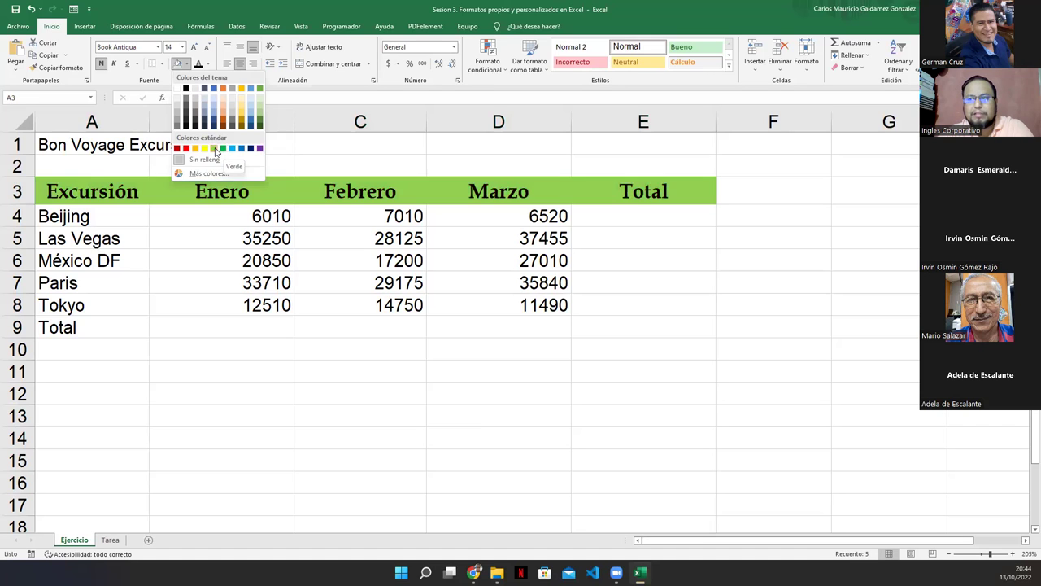
pyautogui.click(262, 119)
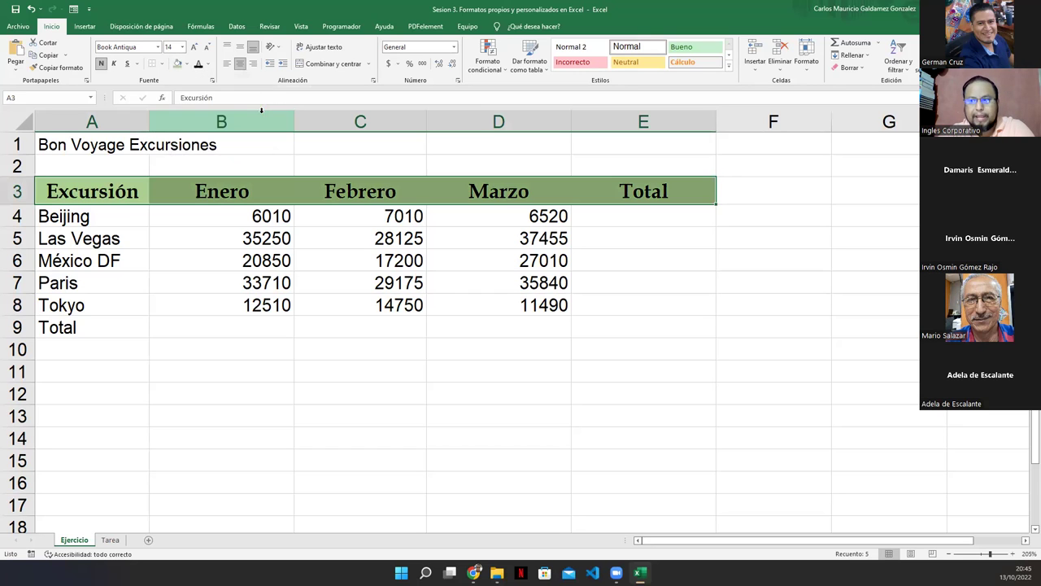
pyautogui.click(248, 301)
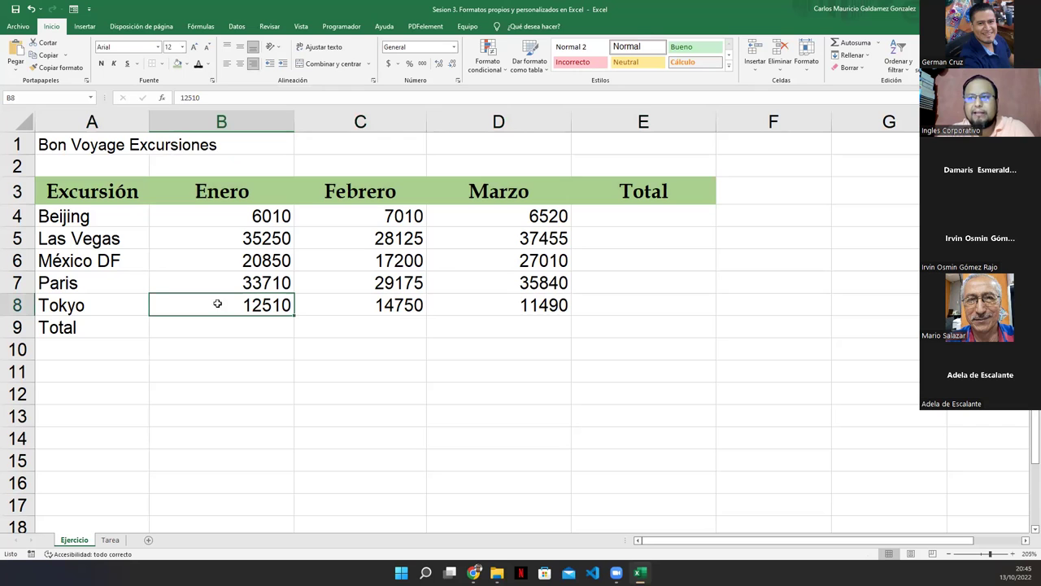
# - Examine the table body, heading row and full range A3:E9, and check how the sheet looks in the print preview
pyautogui.moveTo(95, 220); pyautogui.dragTo(608, 303)
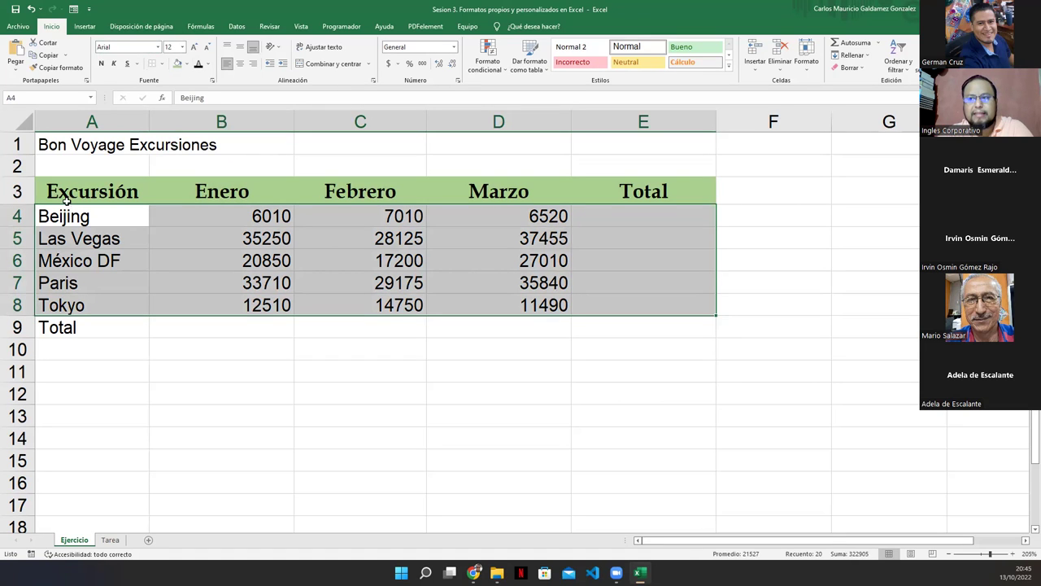
pyautogui.moveTo(65, 193); pyautogui.dragTo(618, 193)
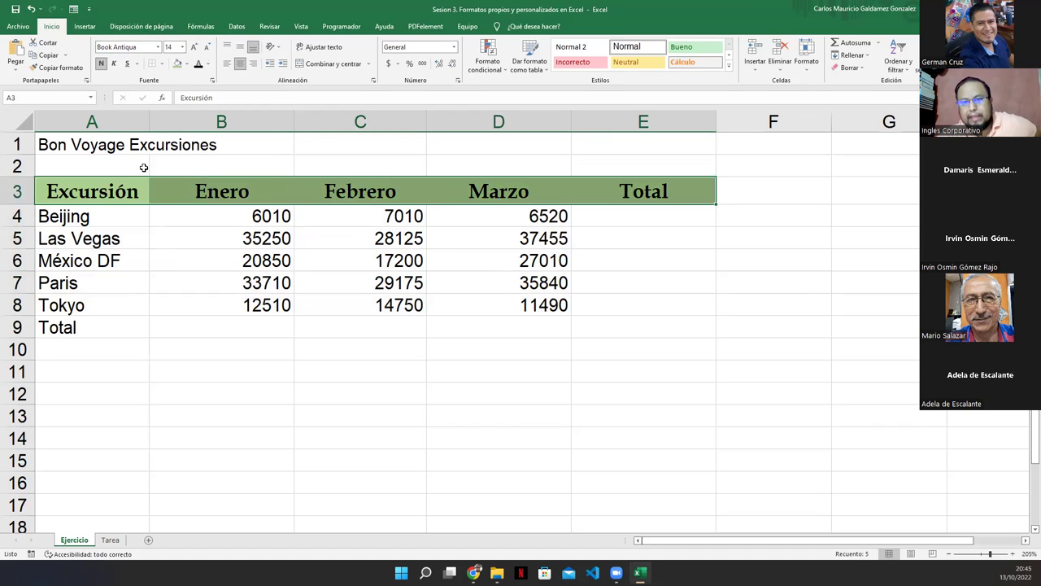
pyautogui.click(178, 192)
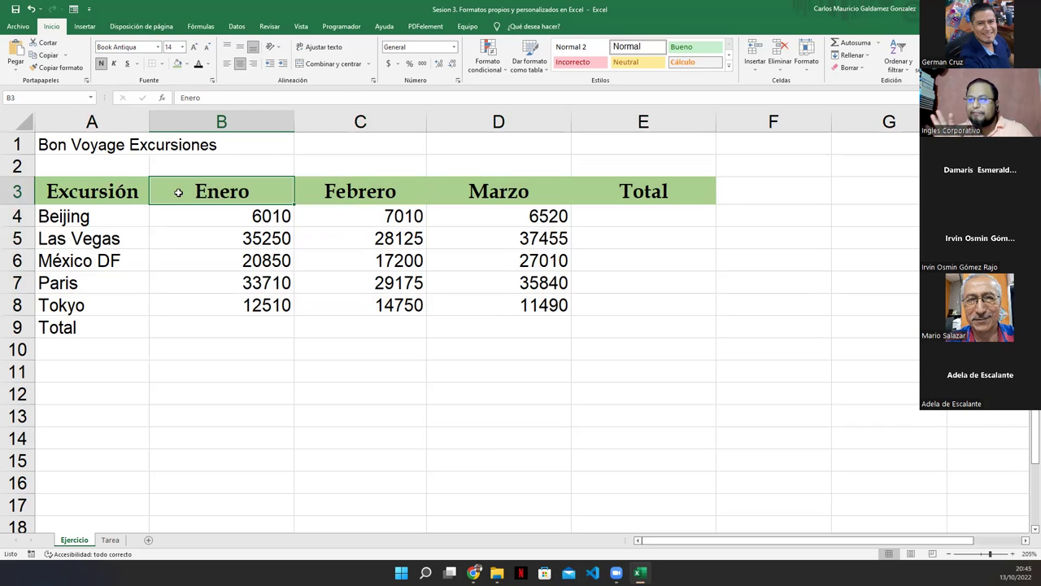
pyautogui.moveTo(101, 186); pyautogui.dragTo(616, 317)
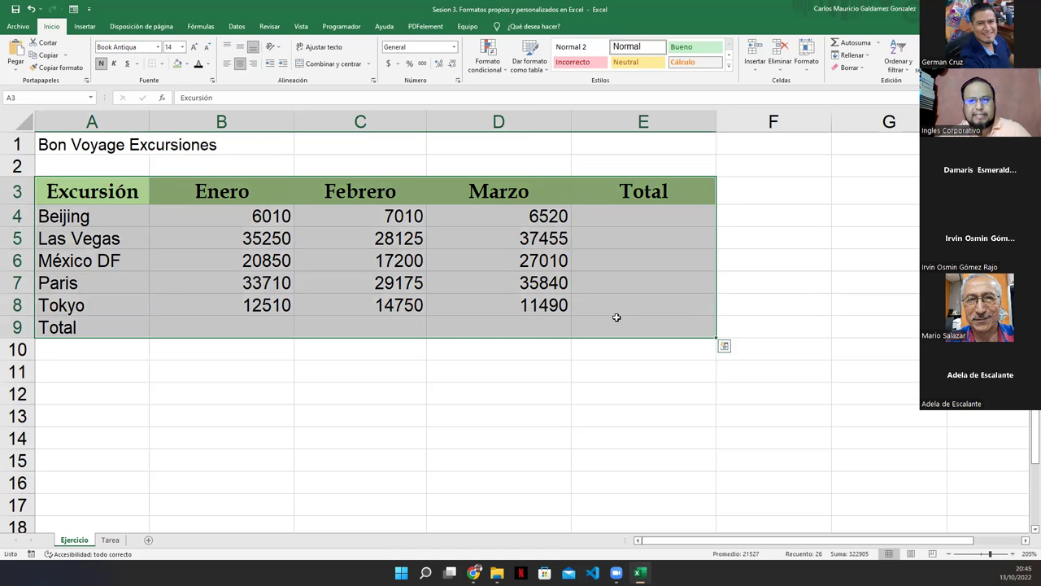
pyautogui.click(617, 317)
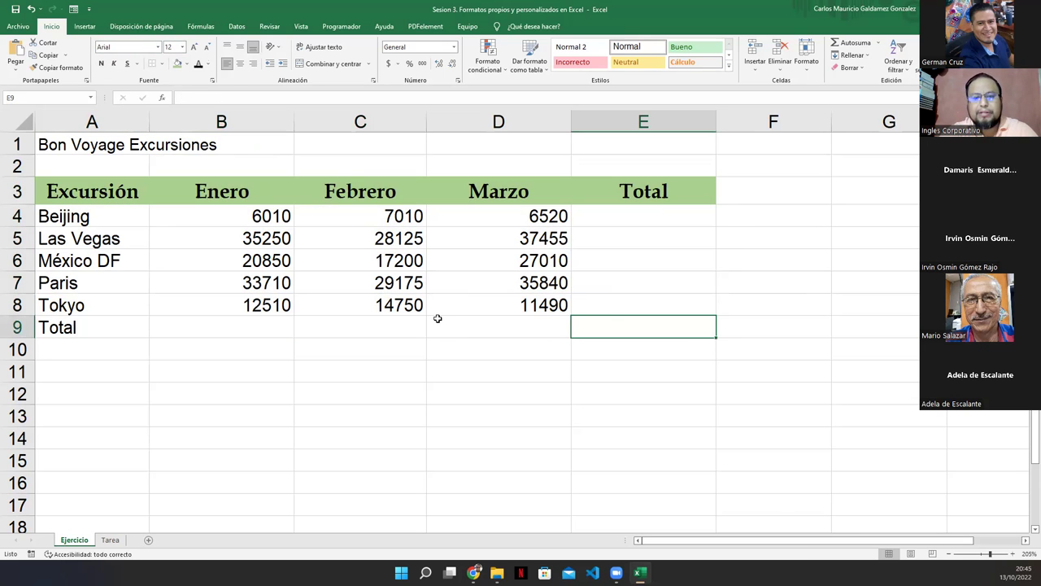
pyautogui.hotkey('ctrl', 'p')
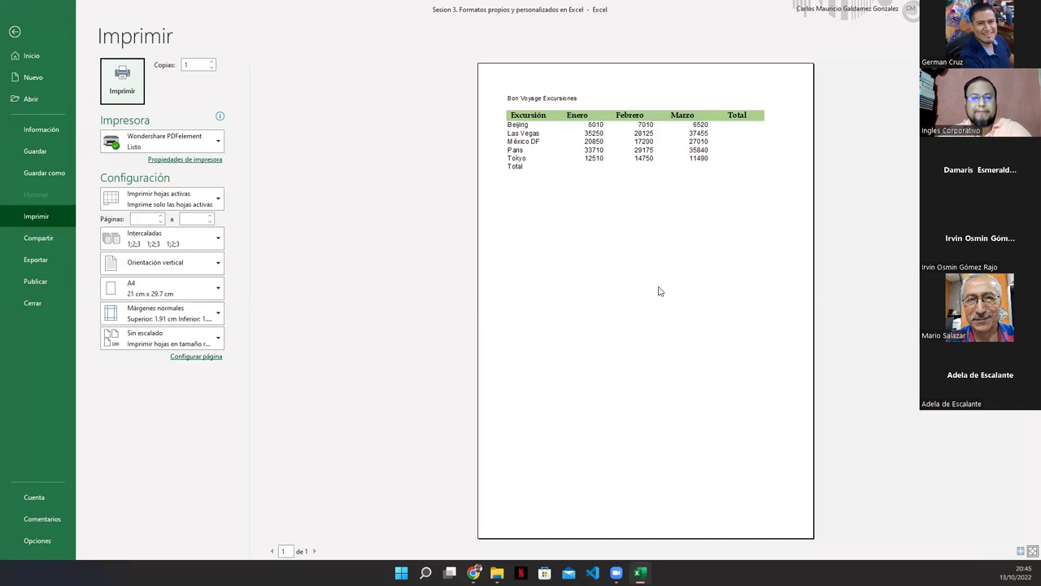
pyautogui.press('Escape')
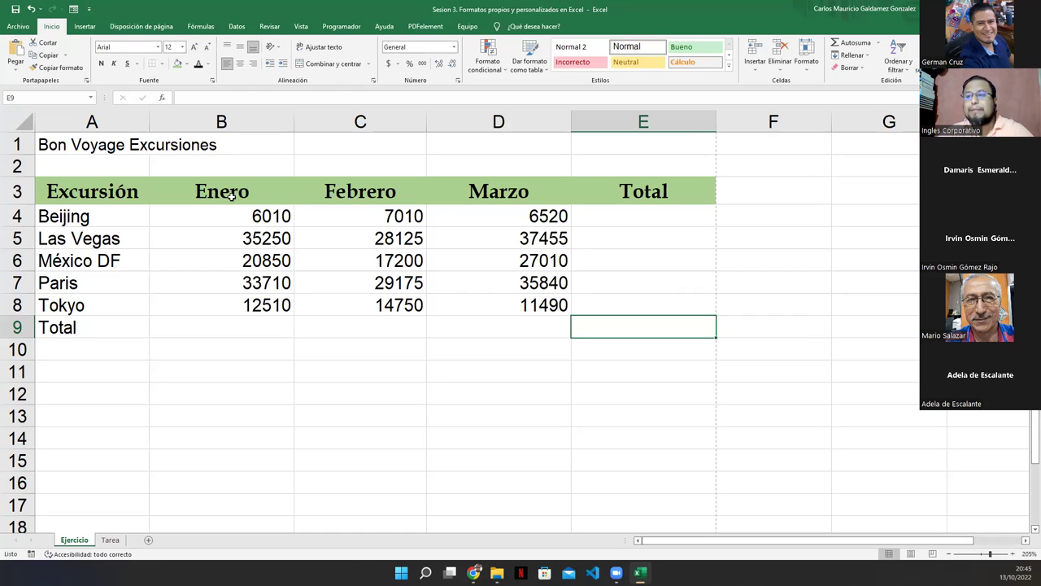
# - Apply all borders to the whole table in A3:E9 and check them in the print preview
pyautogui.moveTo(75, 188); pyautogui.dragTo(600, 335)
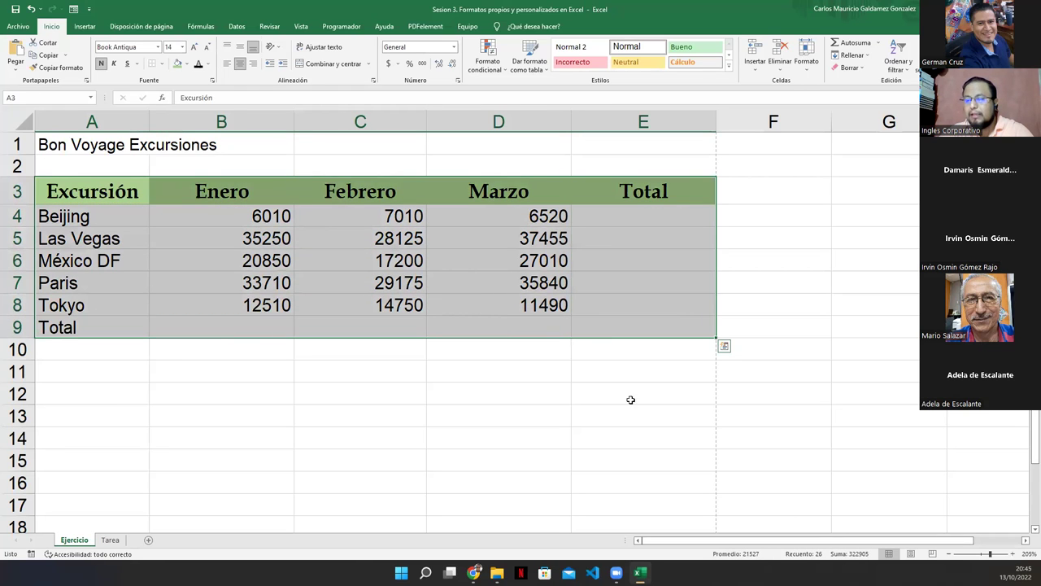
pyautogui.click(163, 65)
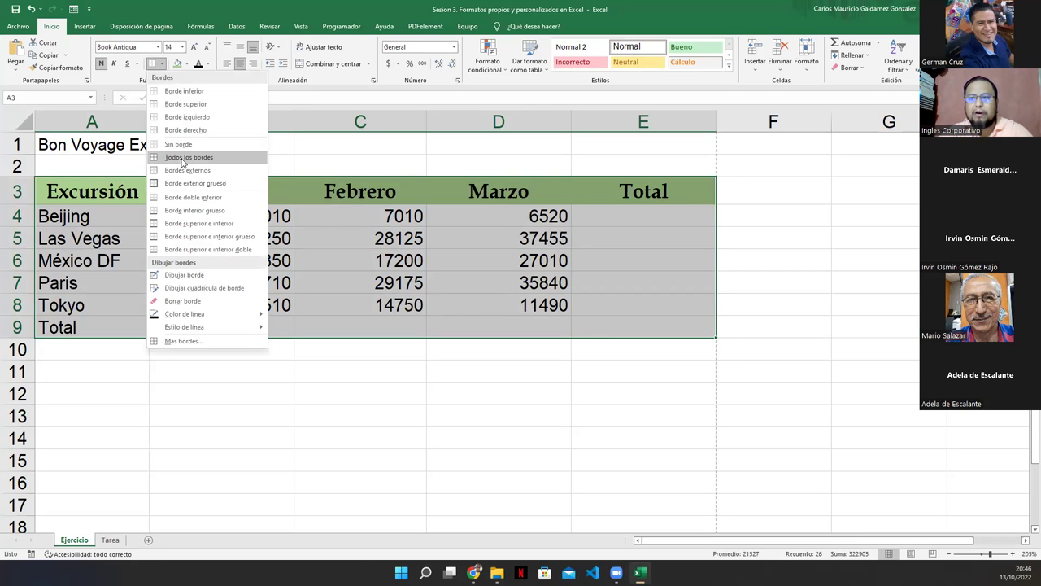
pyautogui.click(181, 157)
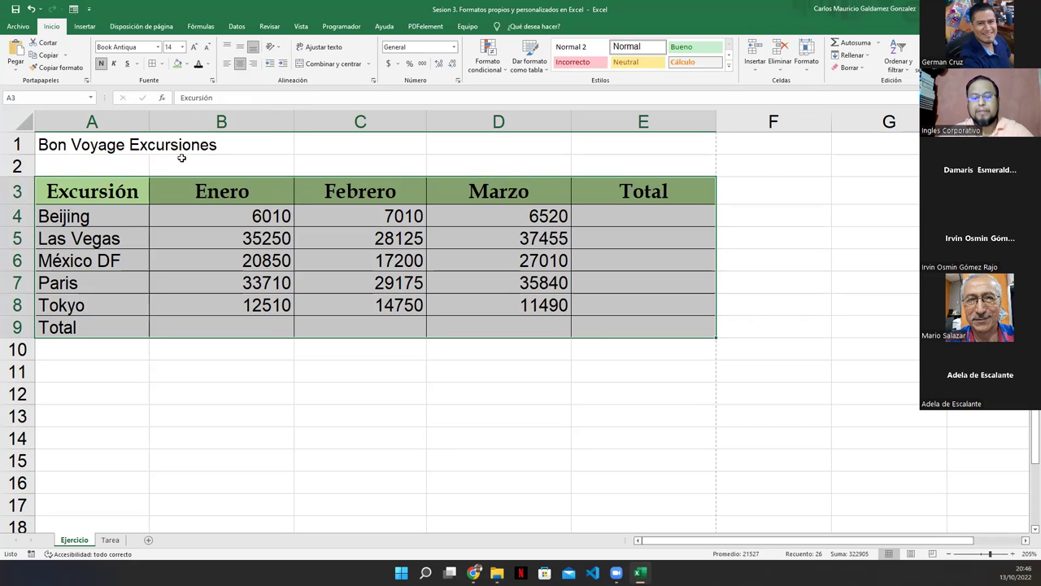
pyautogui.hotkey('ctrl', 'p')
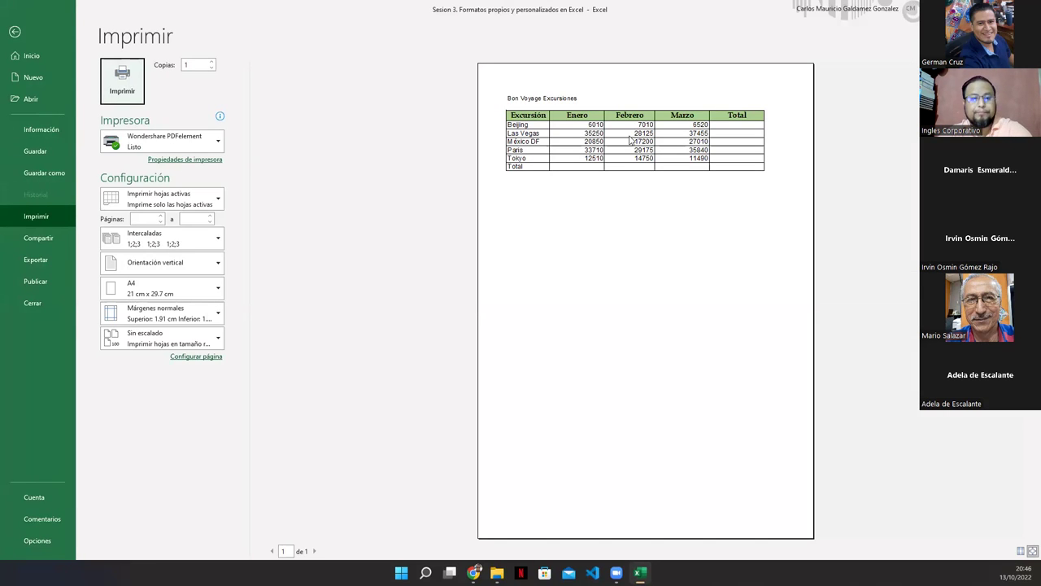
pyautogui.press('Escape')
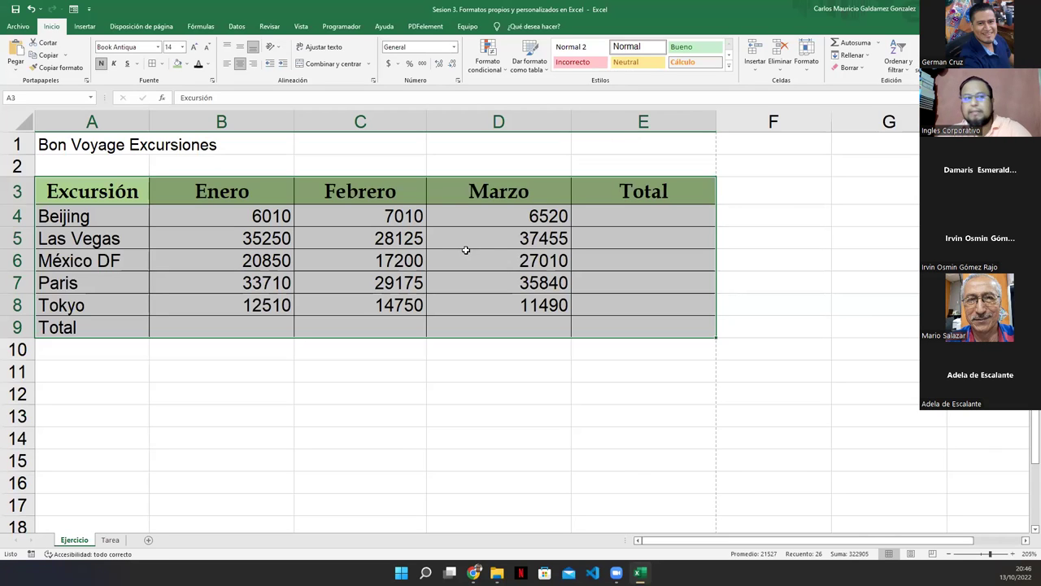
pyautogui.click(358, 252)
pyautogui.moveTo(113, 195); pyautogui.dragTo(643, 327)
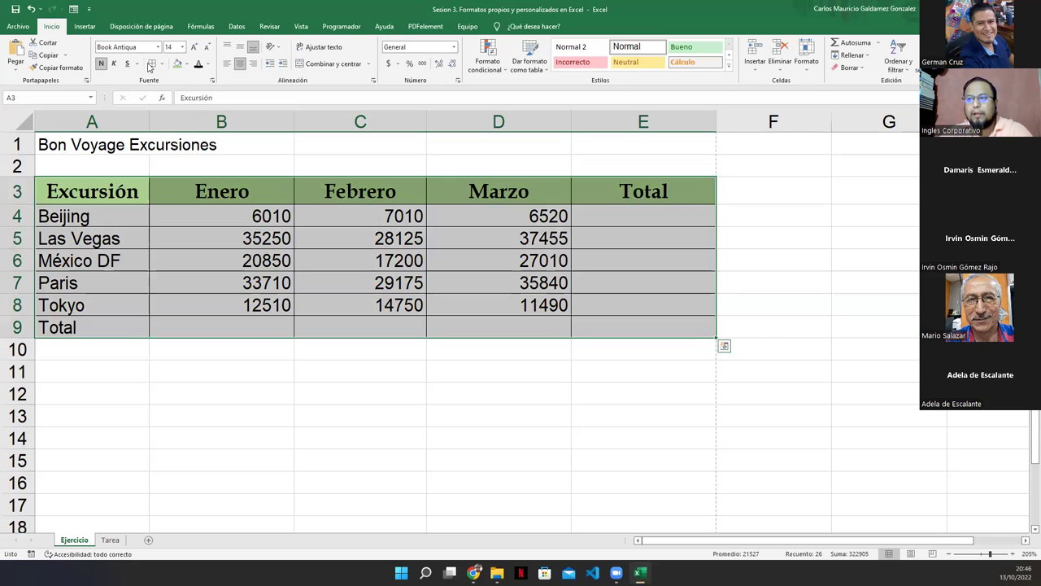
pyautogui.click(340, 272)
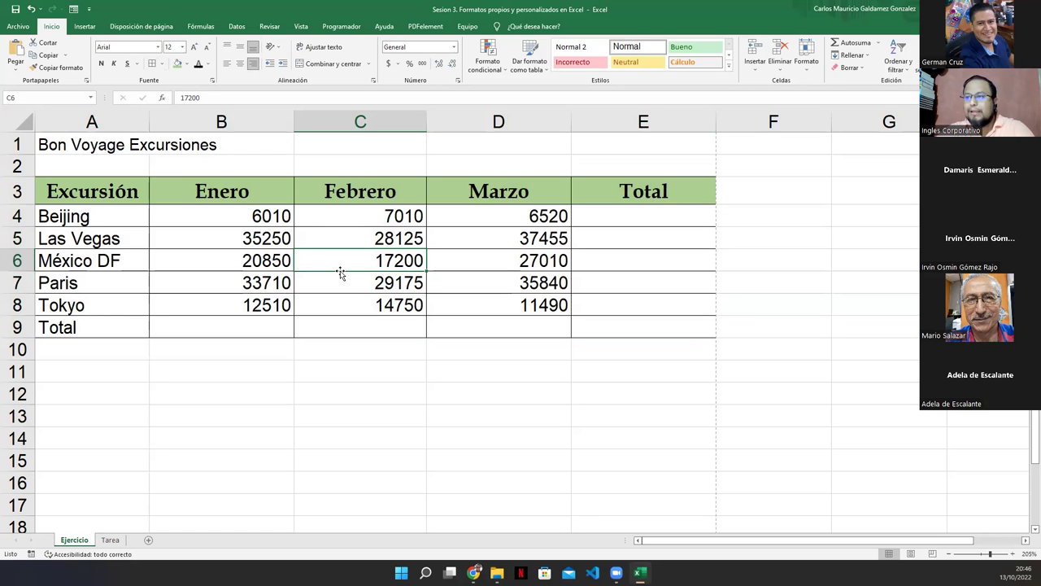
pyautogui.click(240, 322)
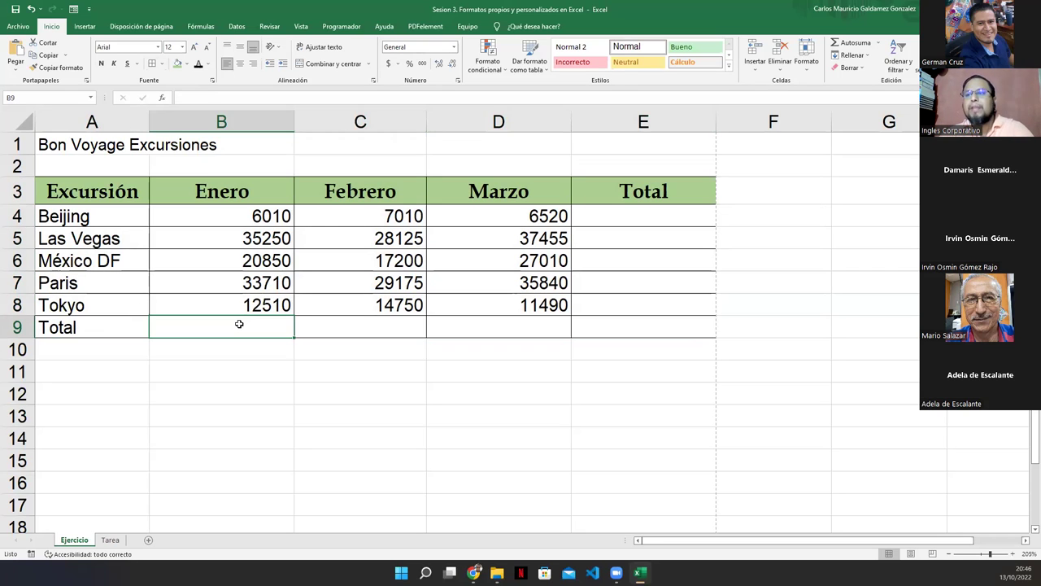
# - Fill the destination names in A4:A8 with the grey theme colour Gris, Énfasis 3, Claro 40%
pyautogui.click(81, 221)
pyautogui.moveTo(66, 236); pyautogui.dragTo(83, 317)
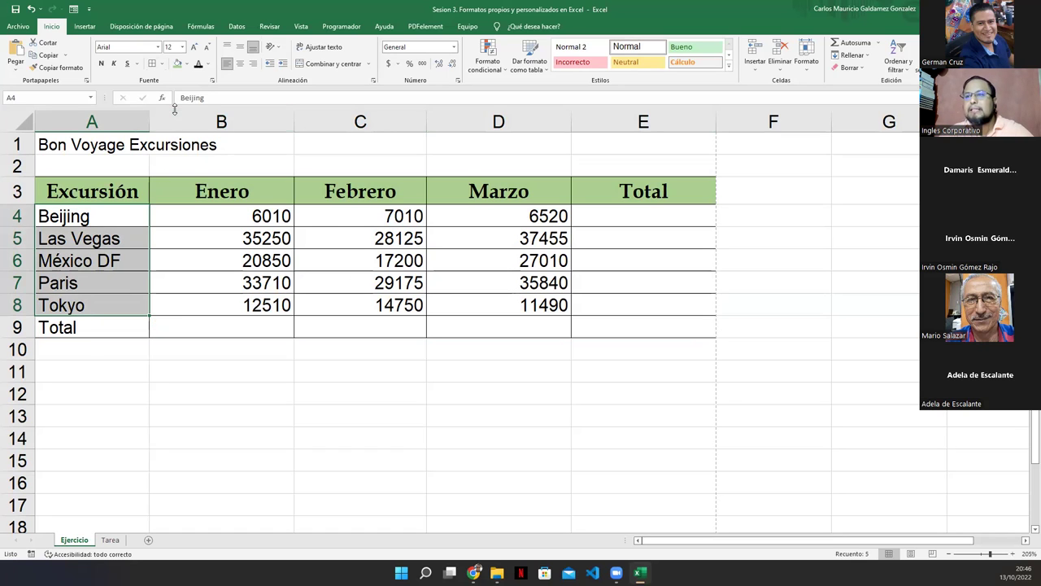
pyautogui.click(186, 68)
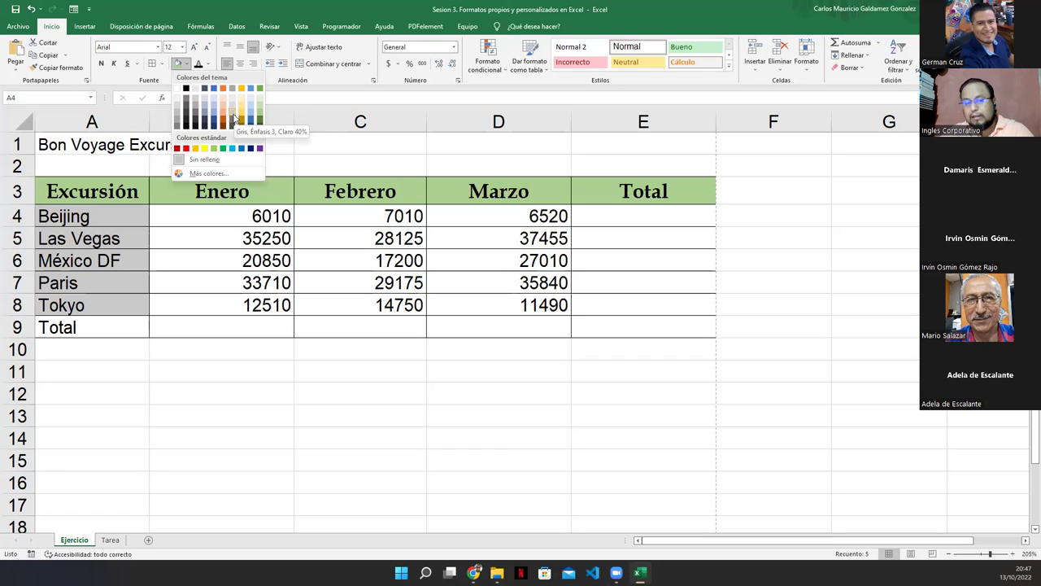
pyautogui.click(233, 113)
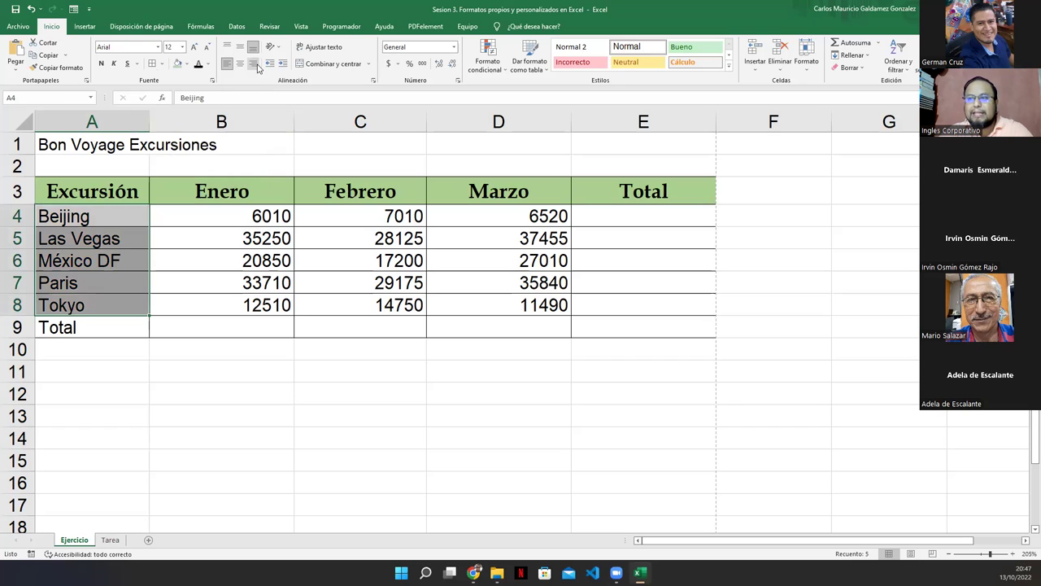
# - Right-align the destination names in A4:A8 and reduce their font size to 10
pyautogui.click(257, 66)
pyautogui.click(206, 49)
pyautogui.click(206, 50)
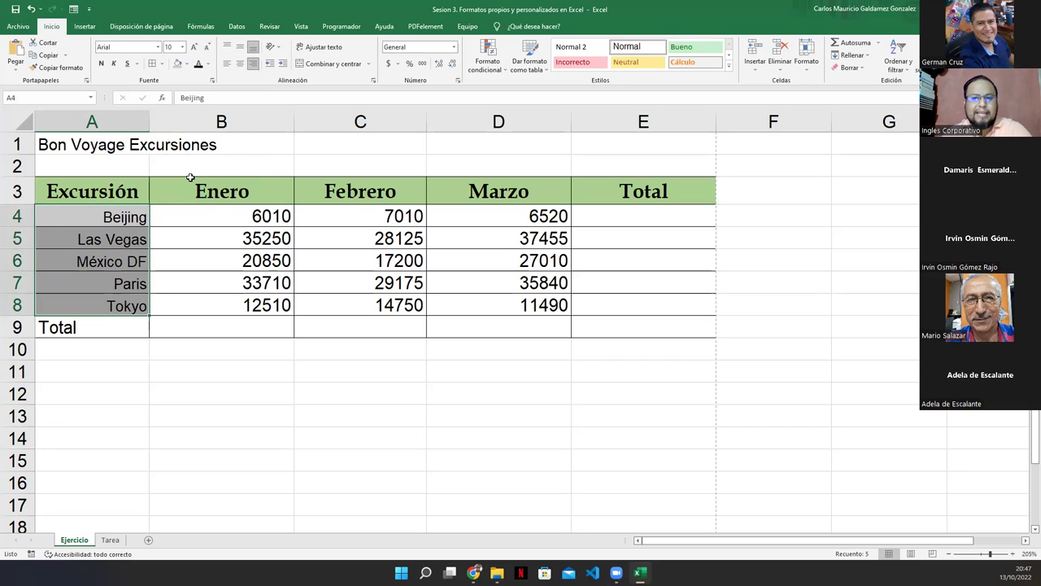
# - Change the font of the destination names in A4:A8 to Bell MT
pyautogui.click(158, 48)
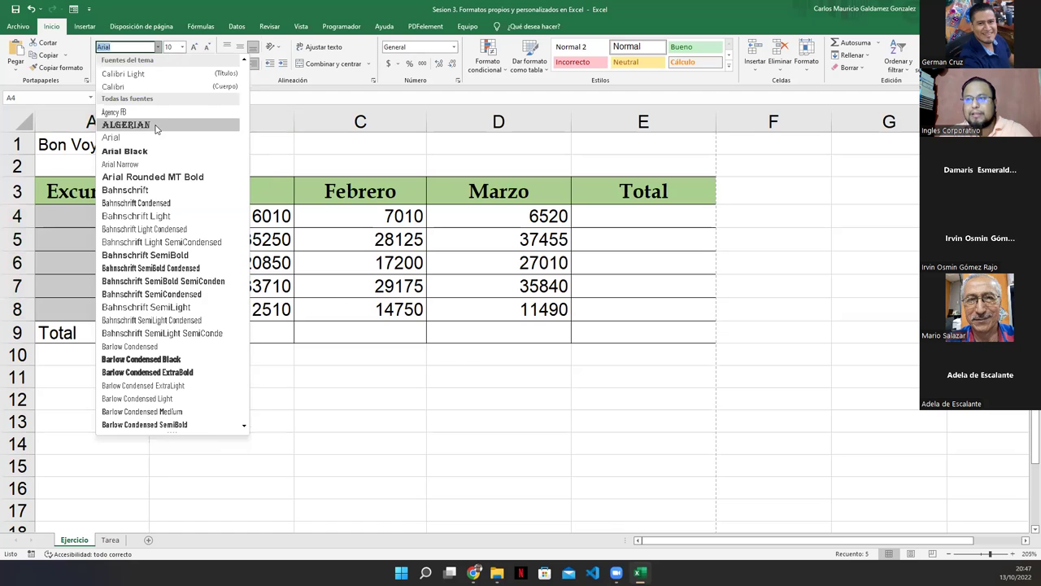
pyautogui.scroll(-3, 167, 257)
pyautogui.scroll(-2, 167, 257)
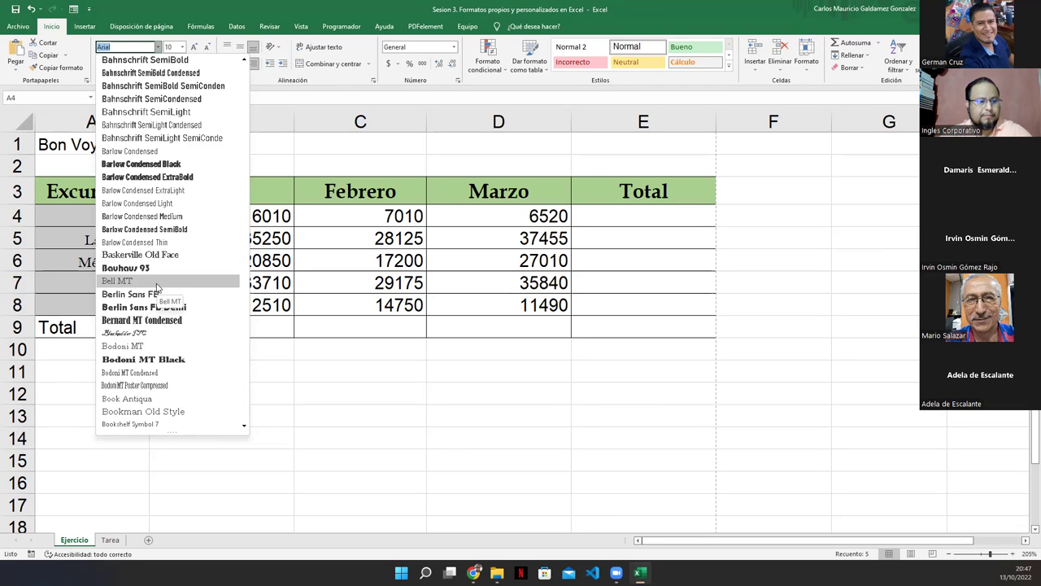
pyautogui.click(157, 282)
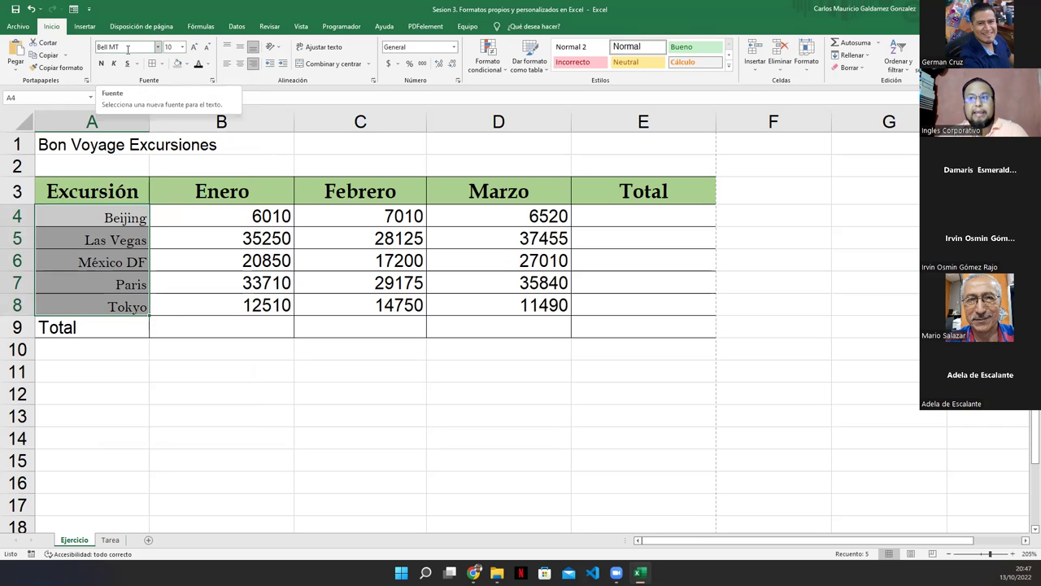
# - Reapply the grey fill Gris, Énfasis 3, Claro 40% and the right alignment to the destination names in A4:A8
pyautogui.click(186, 65)
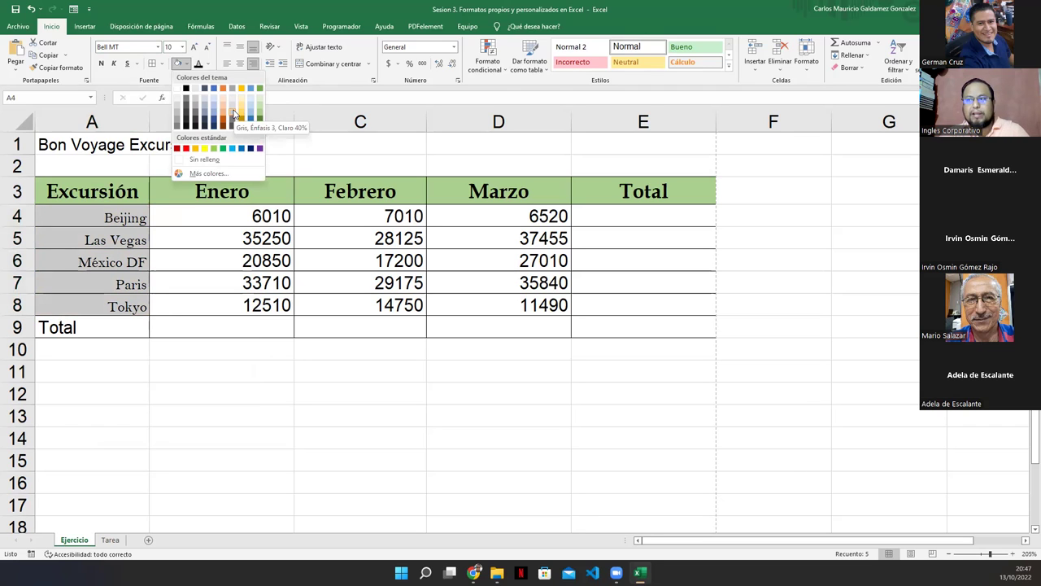
pyautogui.click(232, 116)
pyautogui.click(252, 63)
pyautogui.click(253, 64)
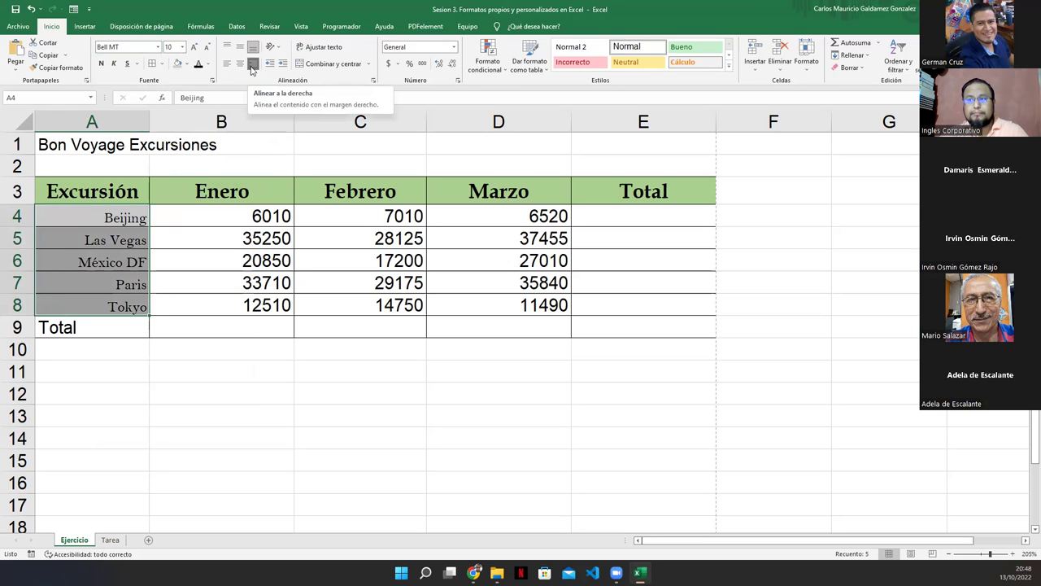
# - Check the font of the Paris cell A7 in the list of available fonts without changing it
pyautogui.click(121, 282)
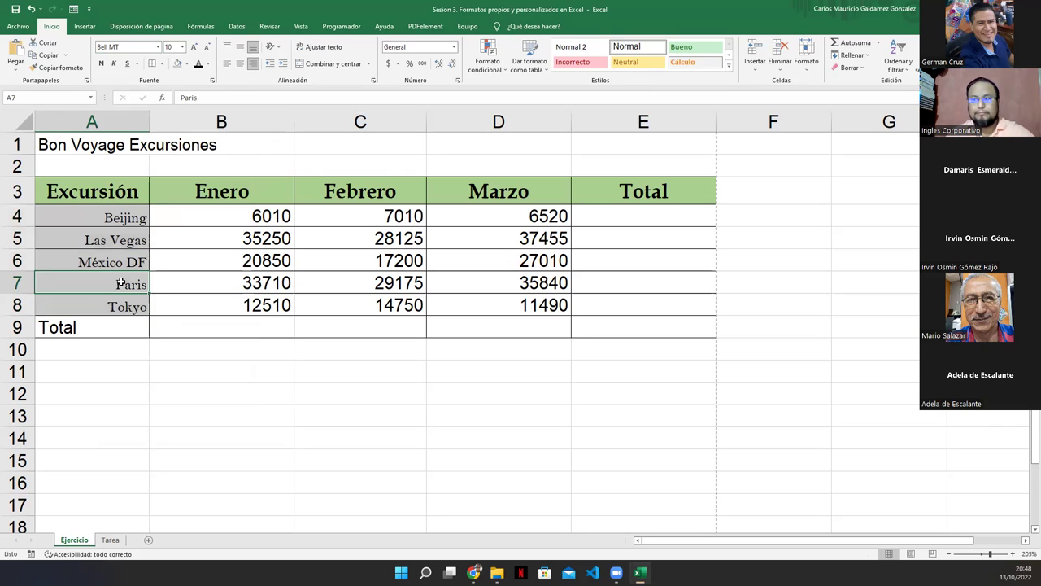
pyautogui.click(158, 46)
pyautogui.scroll(-4, 127, 273)
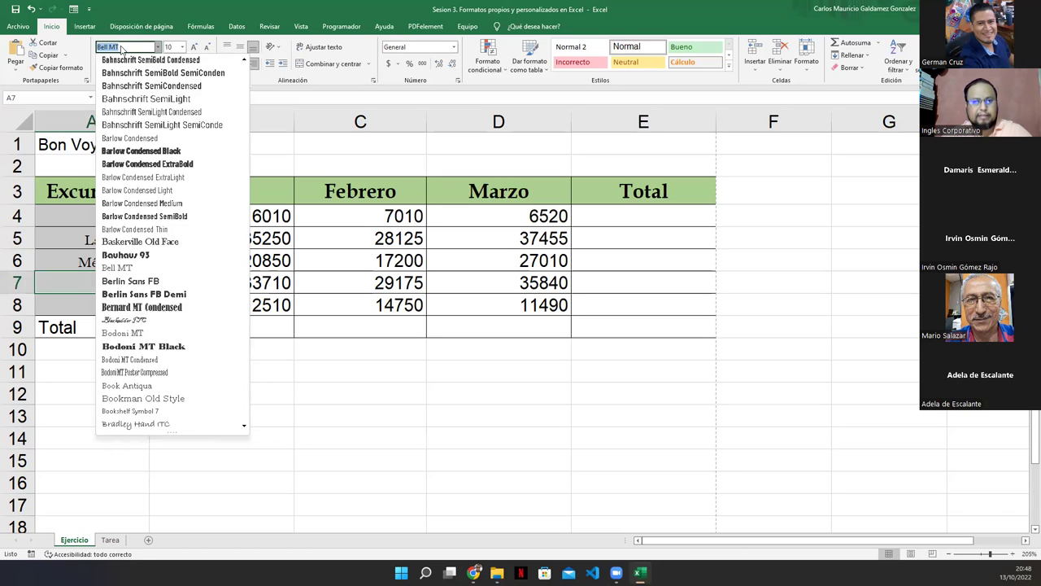
pyautogui.click(162, 11)
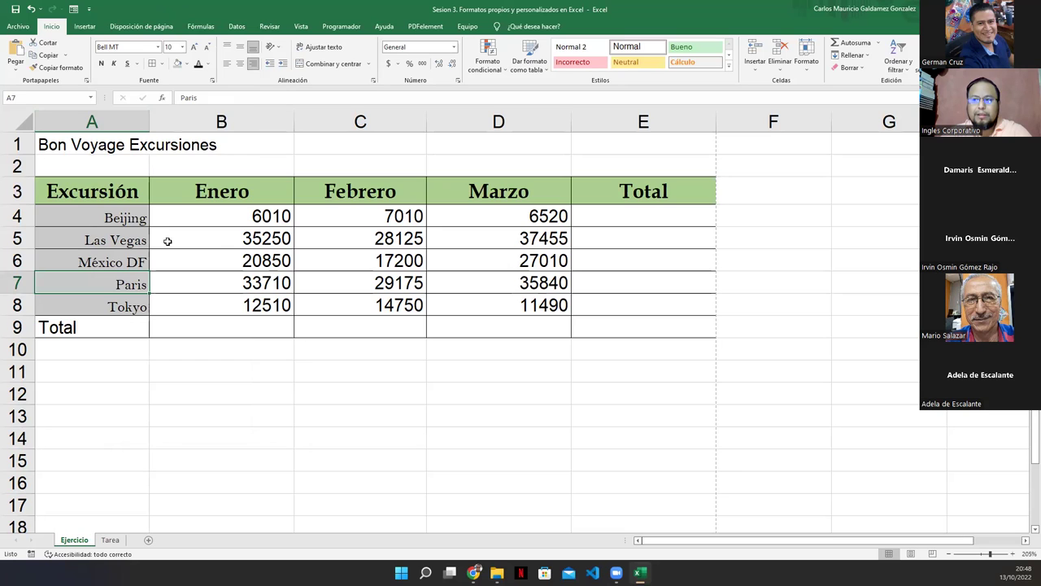
# - Apply the Contabilidad number format to B4:E9 and increase the font size of these cells to 14
pyautogui.click(247, 218)
pyautogui.moveTo(303, 236); pyautogui.dragTo(627, 340)
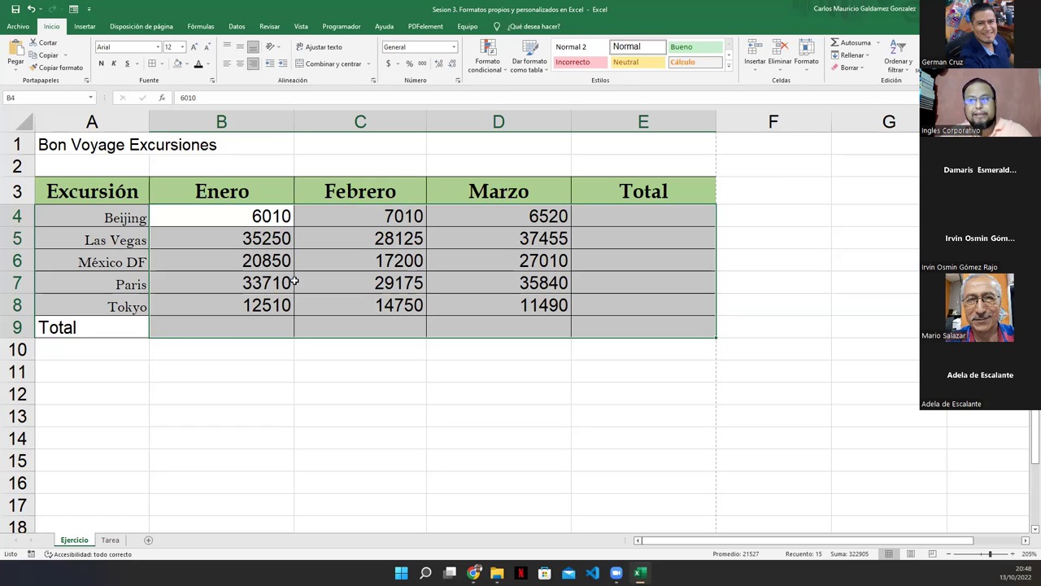
pyautogui.click(234, 280)
pyautogui.moveTo(242, 214); pyautogui.dragTo(581, 328)
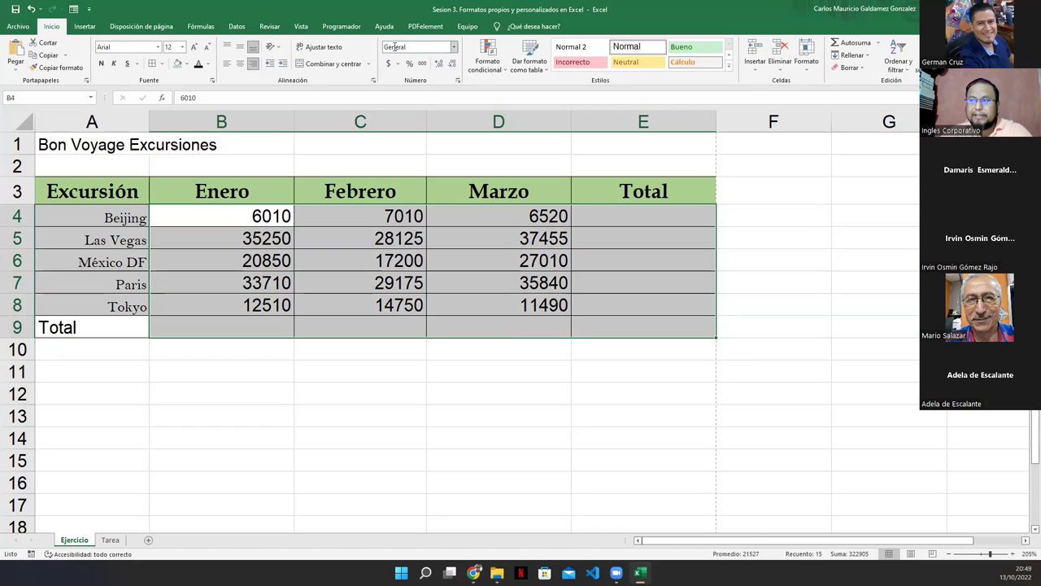
pyautogui.click(454, 47)
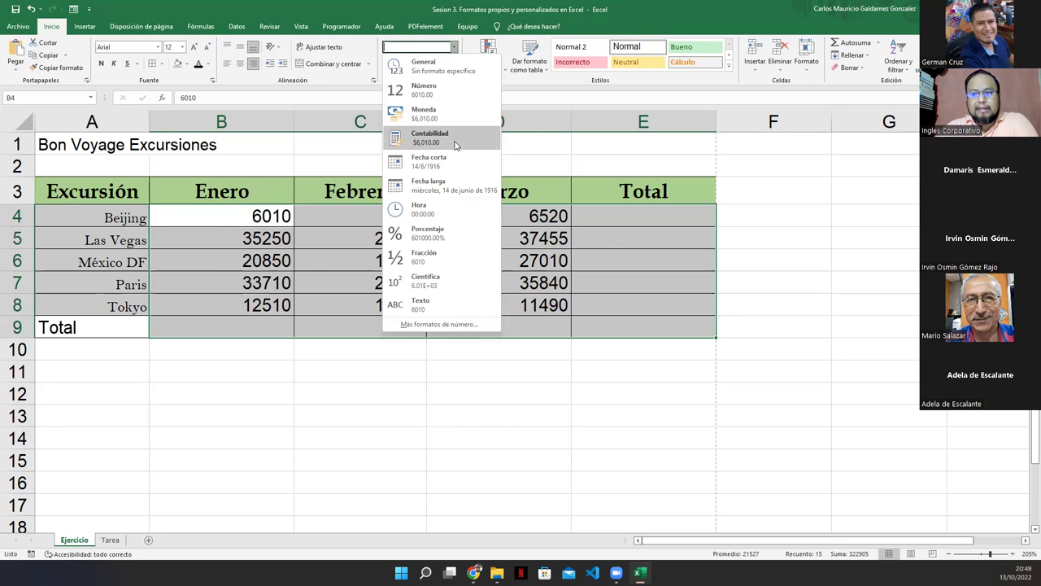
pyautogui.click(456, 143)
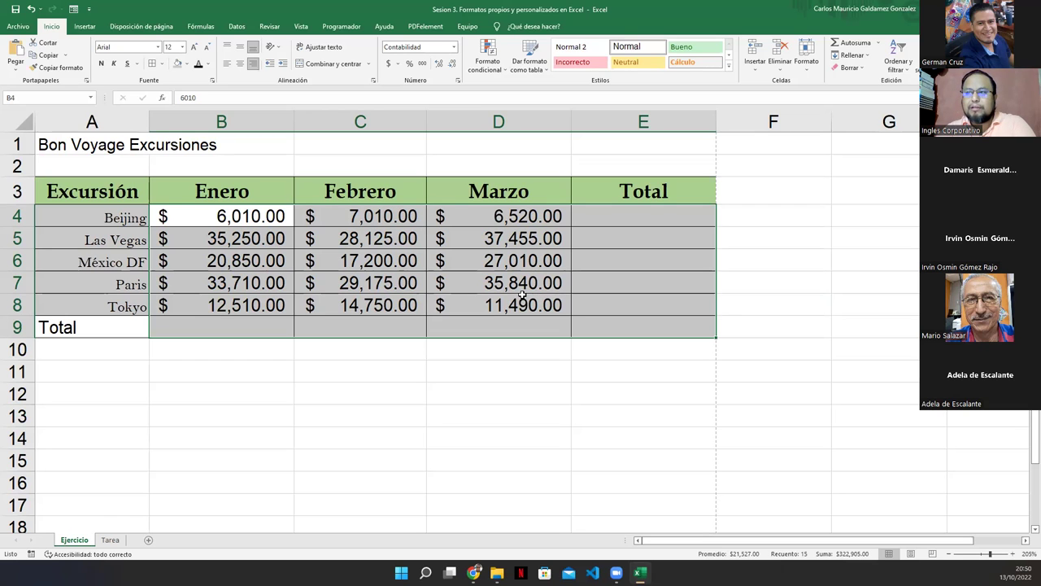
pyautogui.click(193, 48)
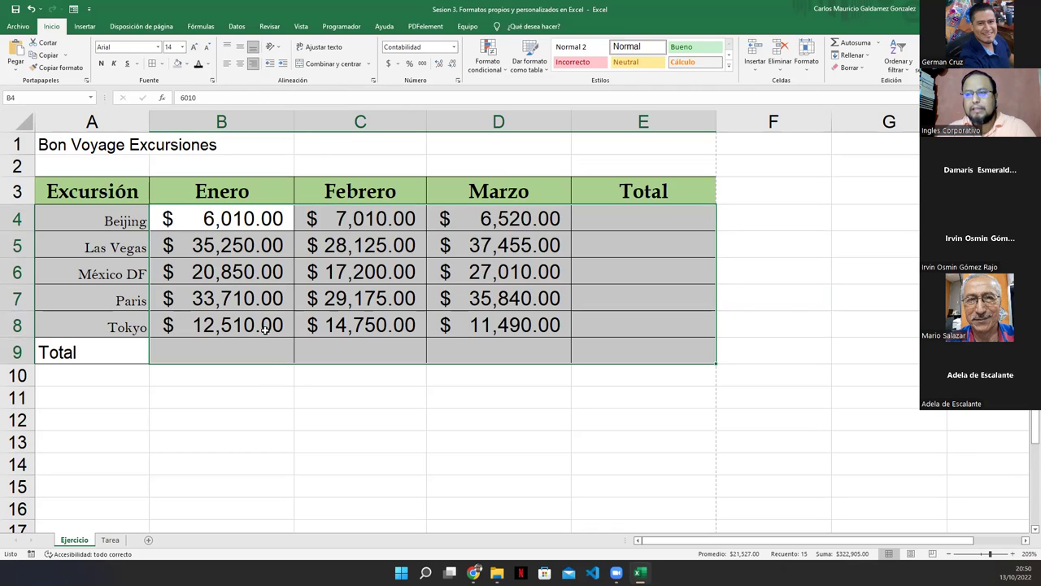
# - Make the empty total cells in B9:E9 and E4:E8 bold
pyautogui.click(244, 348)
pyautogui.moveTo(184, 348); pyautogui.dragTo(643, 349)
pyautogui.moveTo(611, 217); pyautogui.dragTo(615, 324)
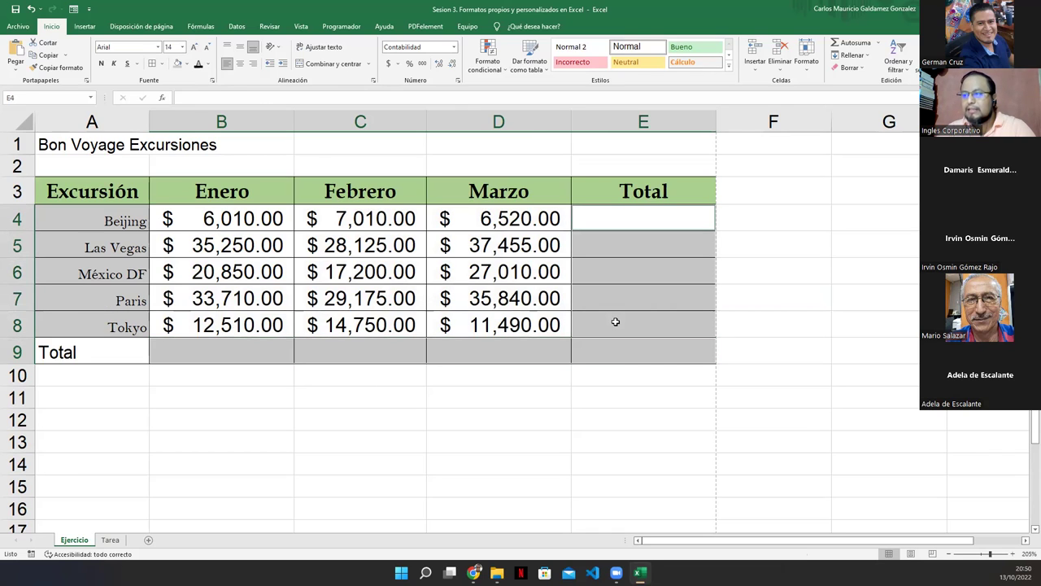
pyautogui.click(101, 65)
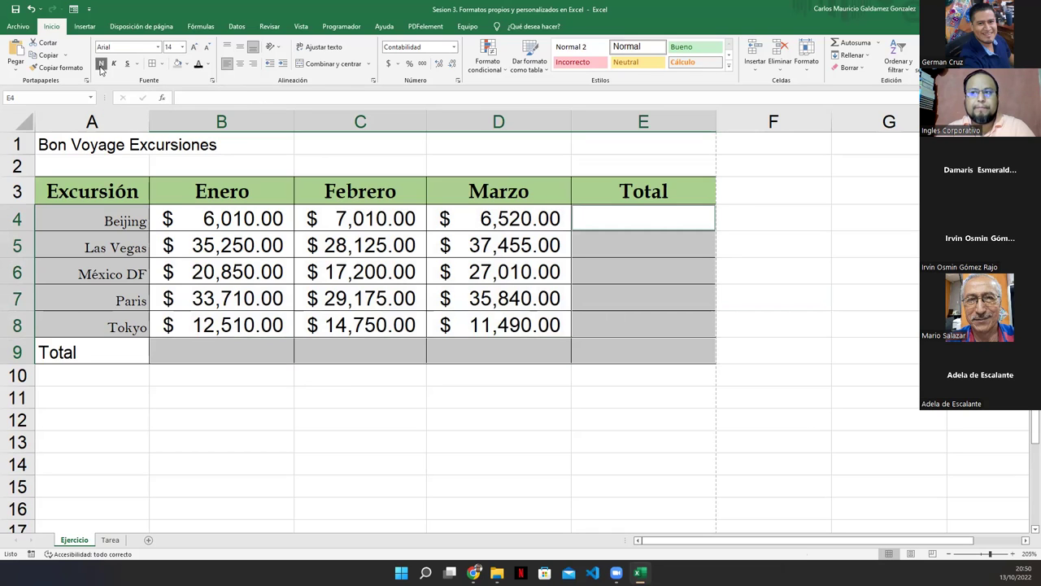
pyautogui.click(608, 270)
pyautogui.moveTo(602, 217); pyautogui.dragTo(615, 333)
pyautogui.moveTo(286, 351); pyautogui.dragTo(490, 348)
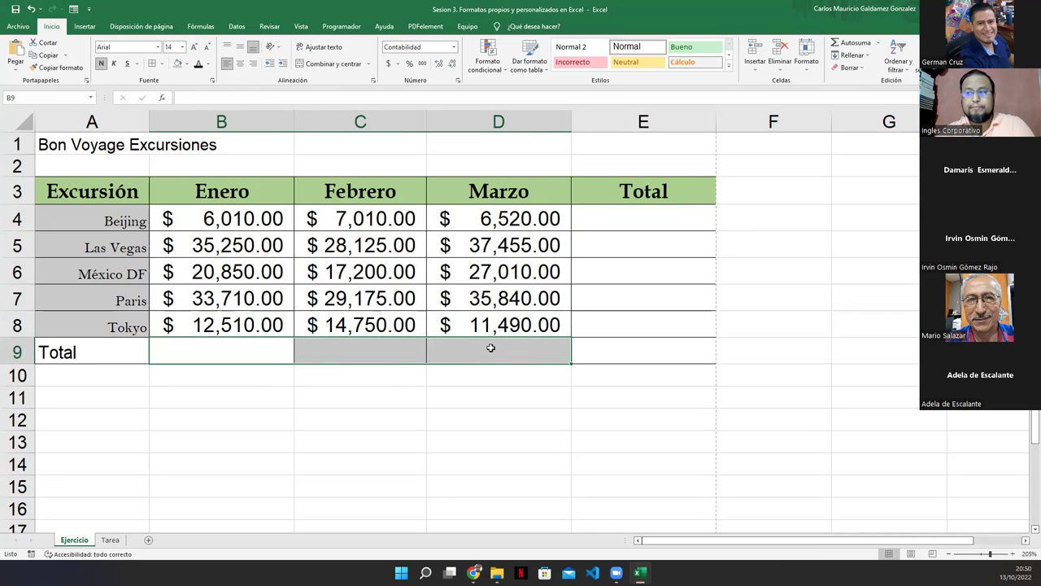
pyautogui.click(589, 214)
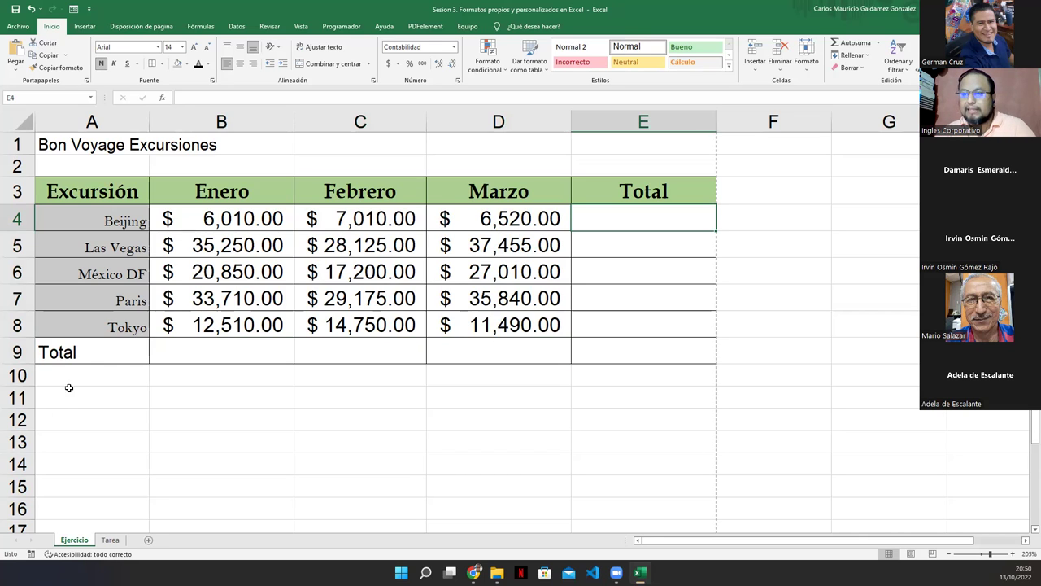
# - Centre the Total label in A9, make it bold and change its font to Arial Black
pyautogui.click(84, 362)
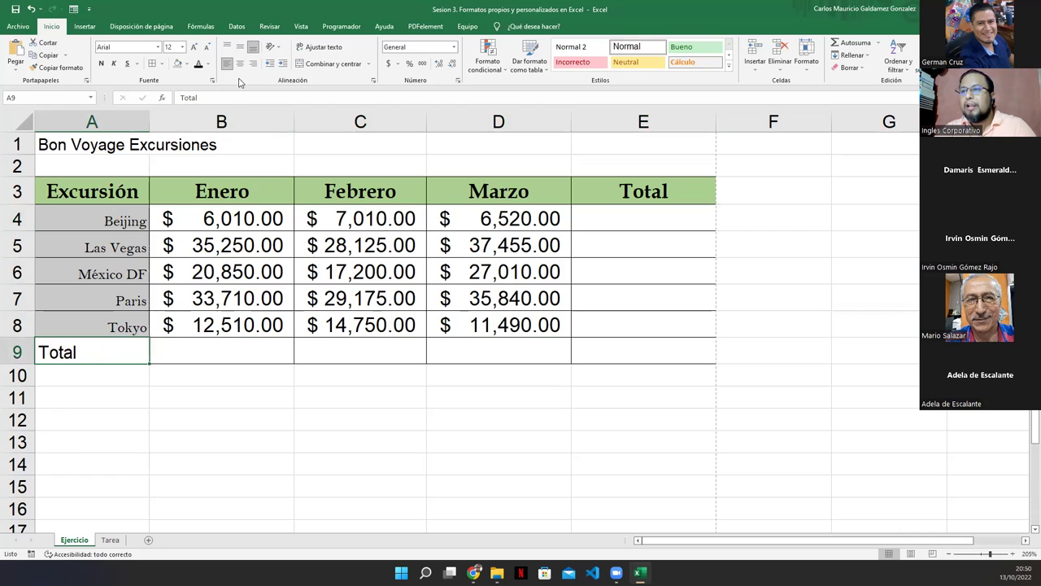
pyautogui.click(239, 64)
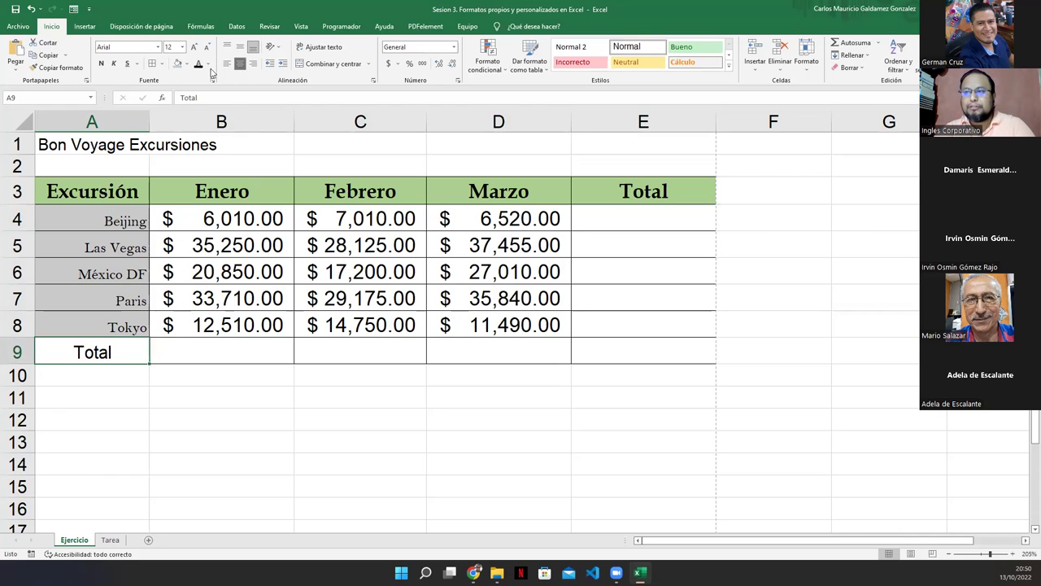
pyautogui.click(101, 64)
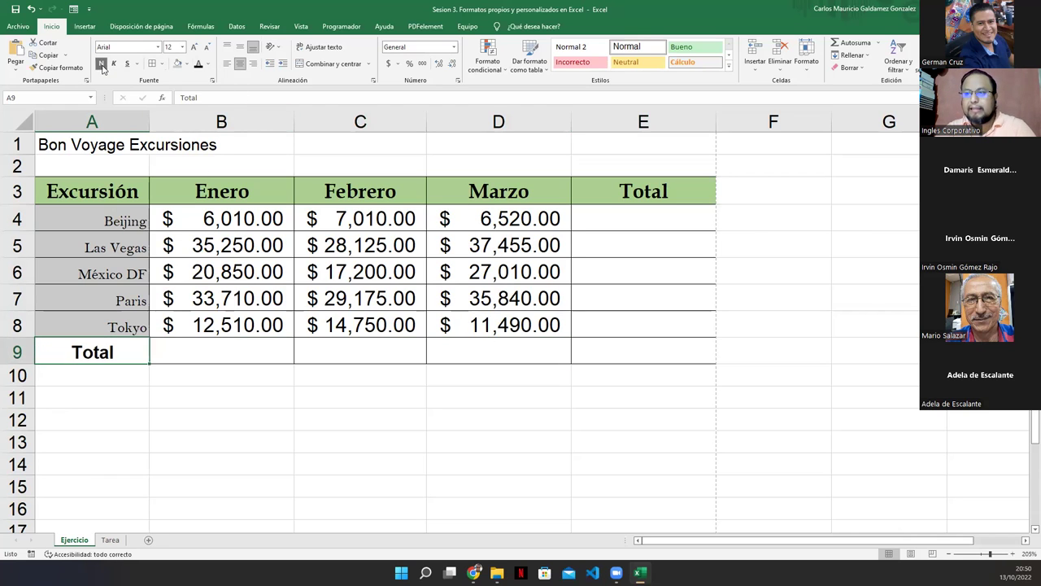
pyautogui.click(158, 46)
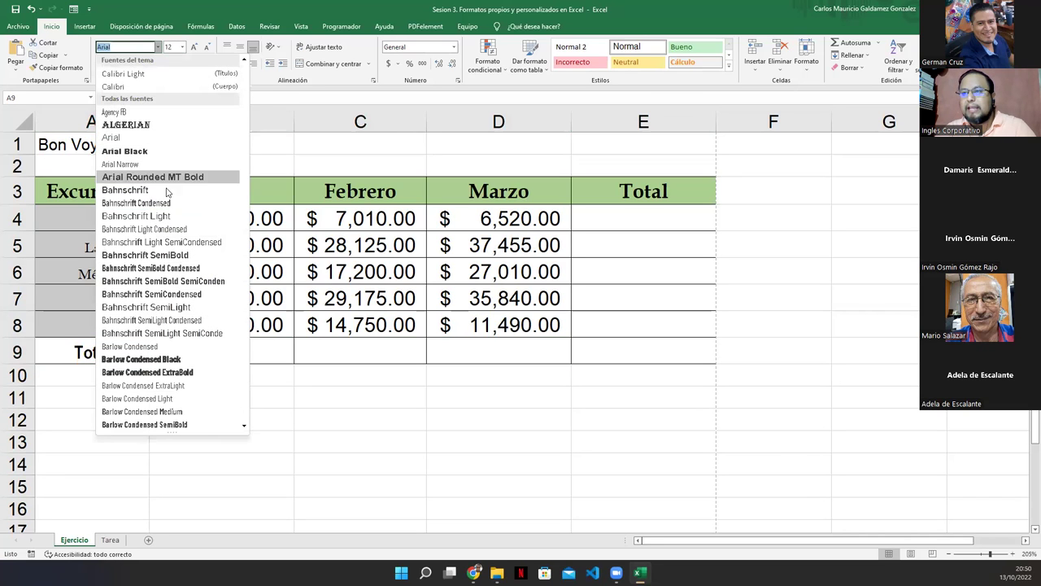
pyautogui.click(150, 155)
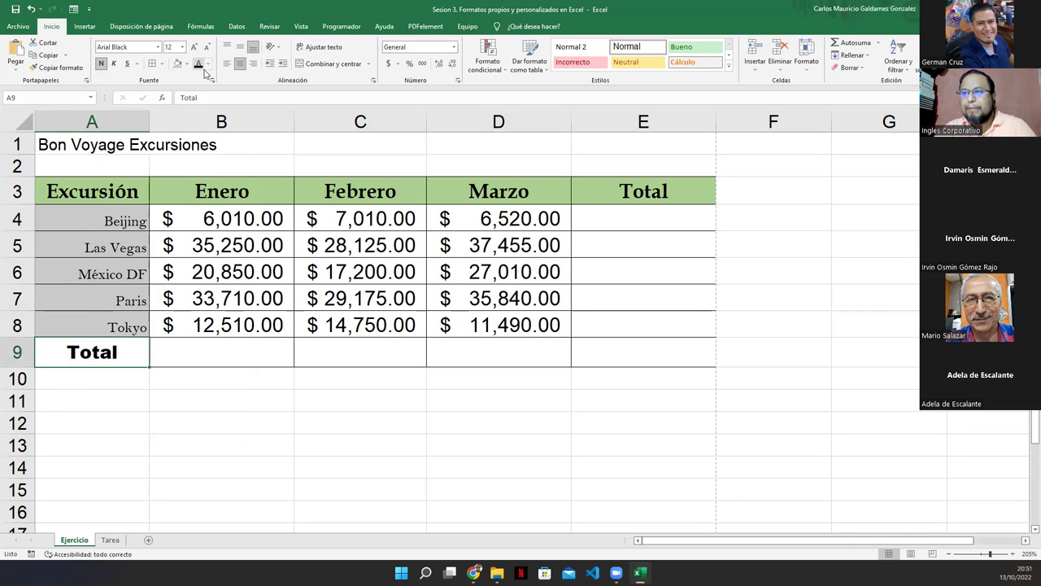
# - Colour the Total label in A9 with Naranja, Énfasis 2, Oscuro 25% and fill the cell with standard purple
pyautogui.click(209, 65)
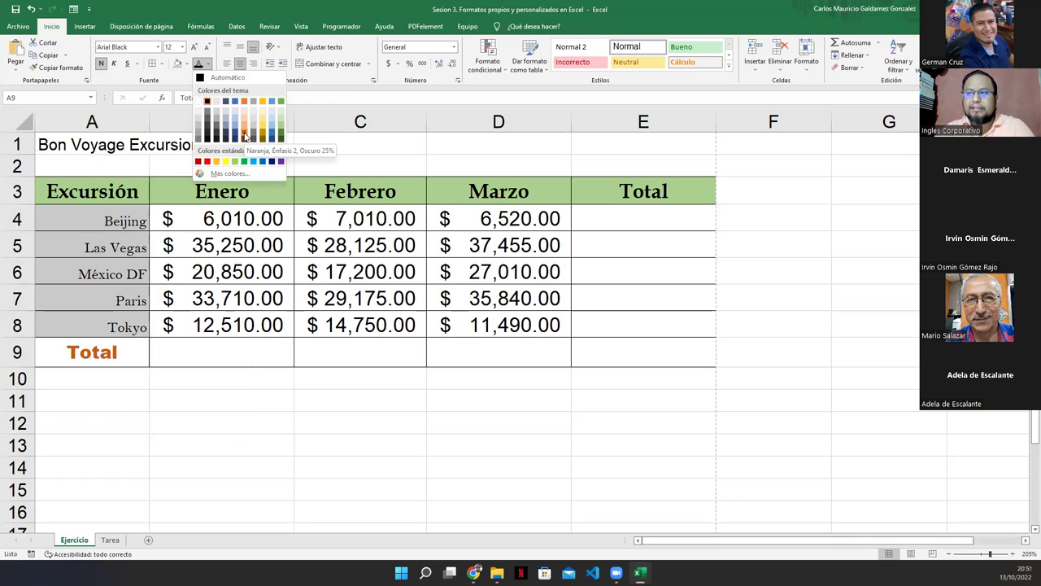
pyautogui.click(244, 136)
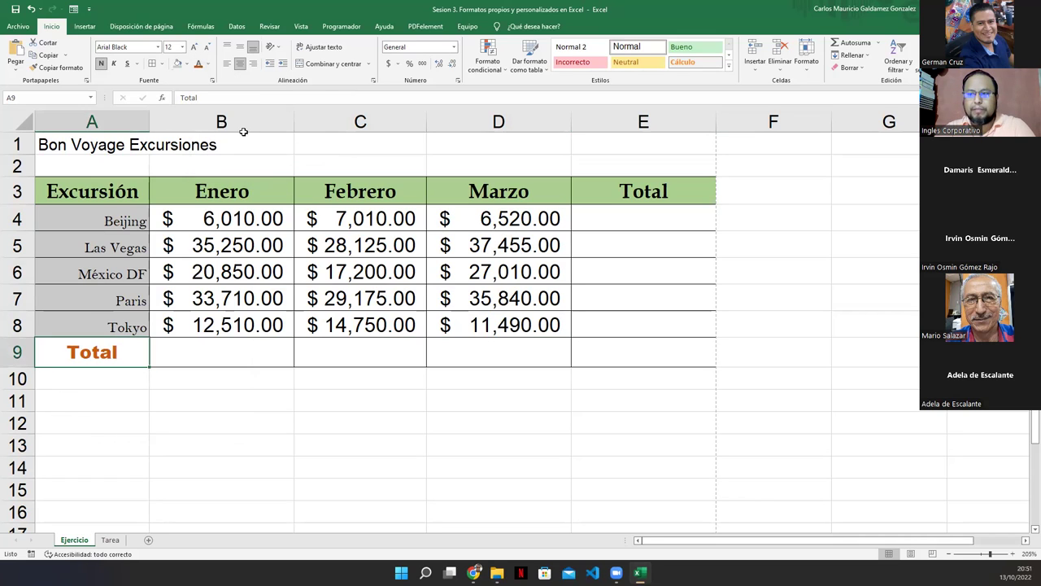
pyautogui.click(179, 65)
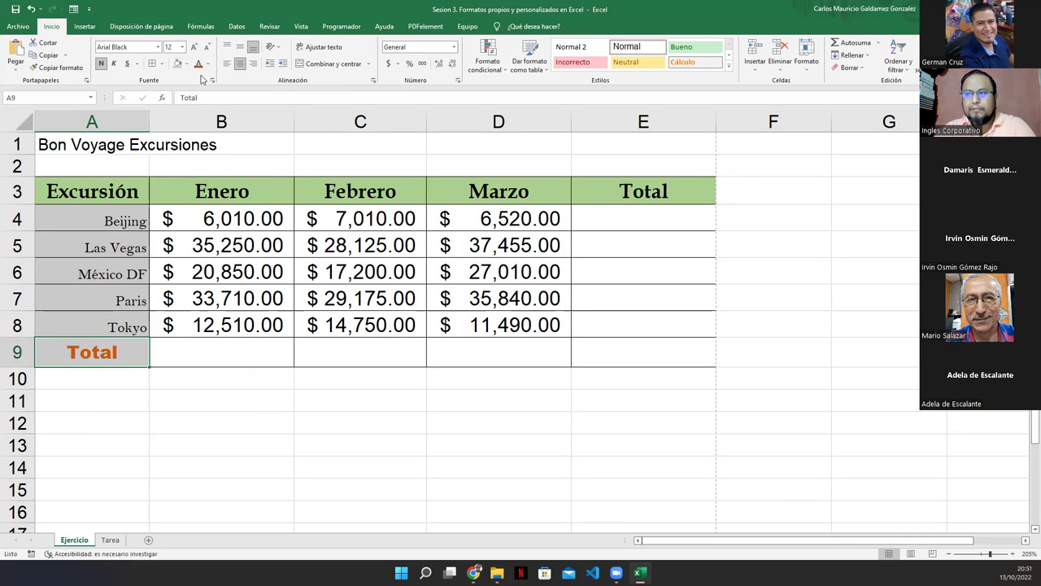
pyautogui.click(186, 63)
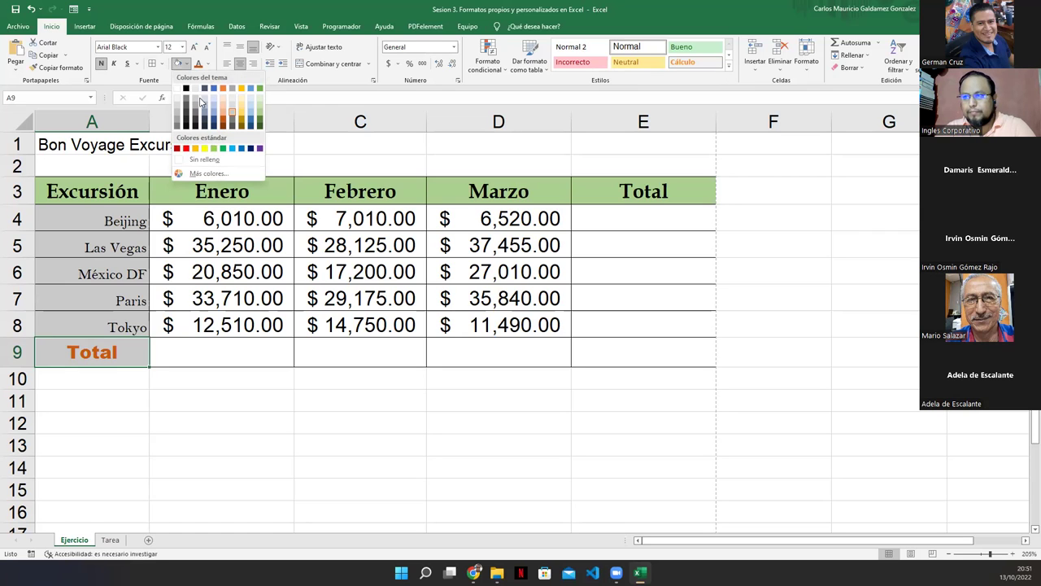
pyautogui.click(259, 149)
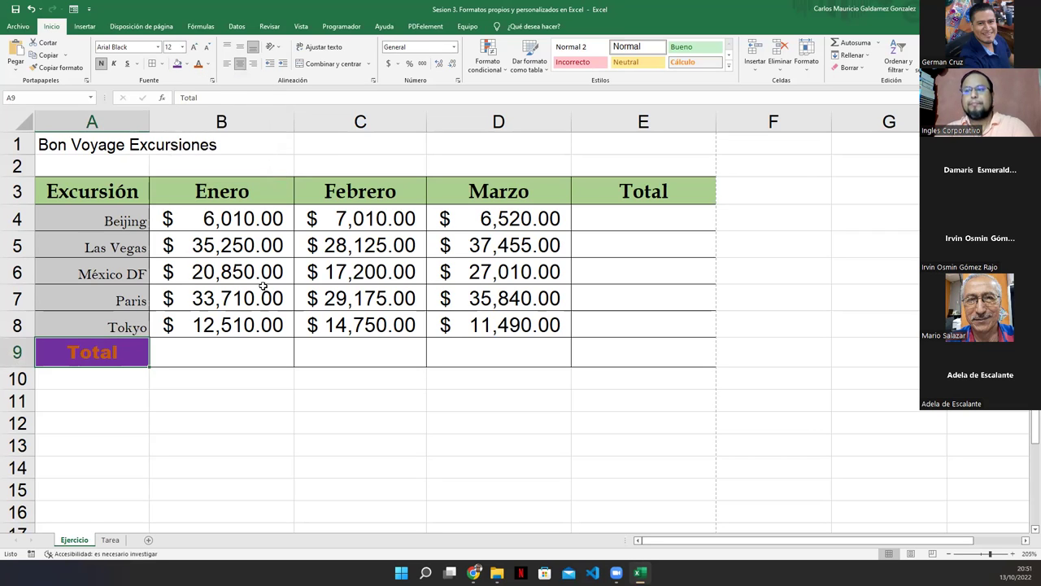
# - Try a bright violet fill from the standard colour palette on the total cells B9:E9 and E4:E8, and undo it
pyautogui.moveTo(264, 359); pyautogui.dragTo(601, 358)
pyautogui.moveTo(611, 213); pyautogui.dragTo(618, 325)
pyautogui.click(186, 63)
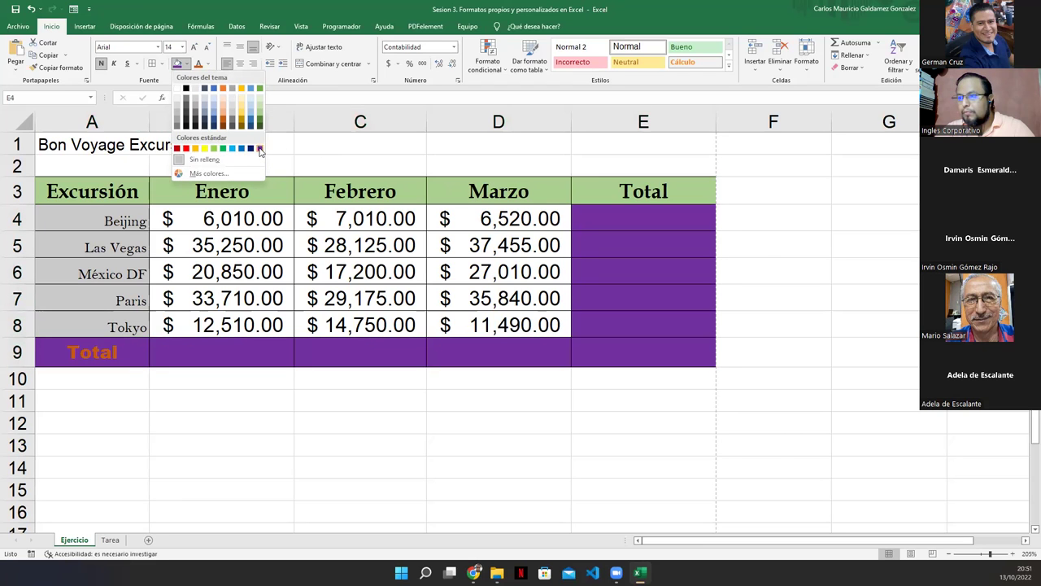
pyautogui.click(208, 174)
pyautogui.click(583, 252)
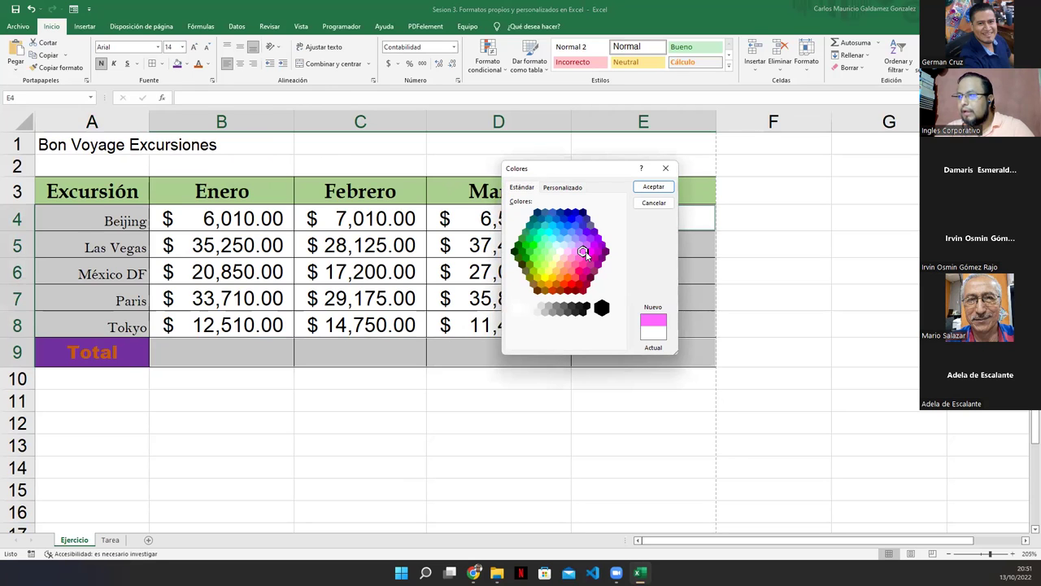
pyautogui.click(592, 253)
pyautogui.click(594, 245)
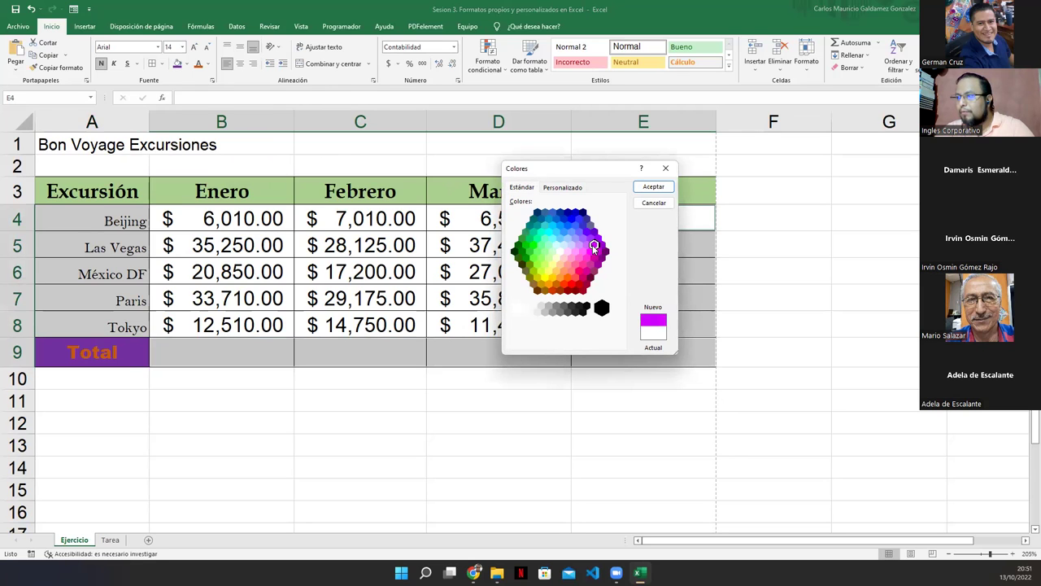
pyautogui.click(653, 188)
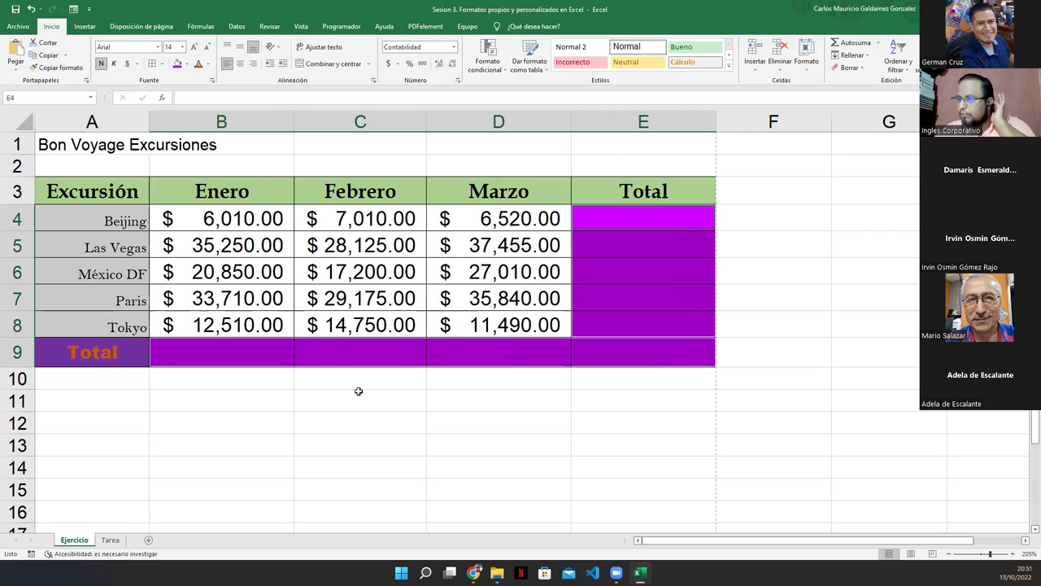
pyautogui.hotkey('ctrl', 'z')
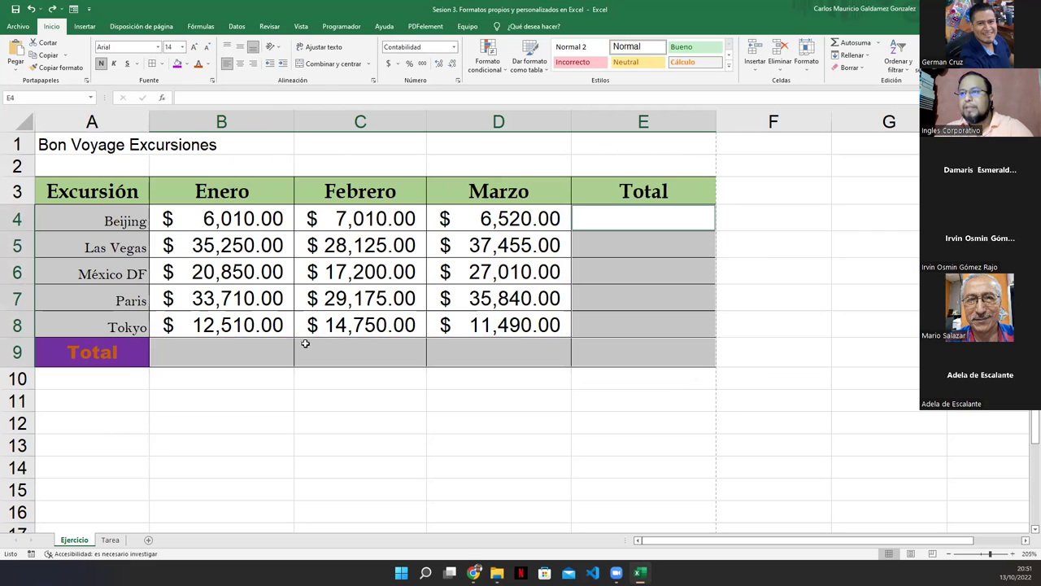
# - Fill the total cells B9:E9 and E4:E8 with a custom teal of about RGB 44, 178, 175
pyautogui.click(186, 64)
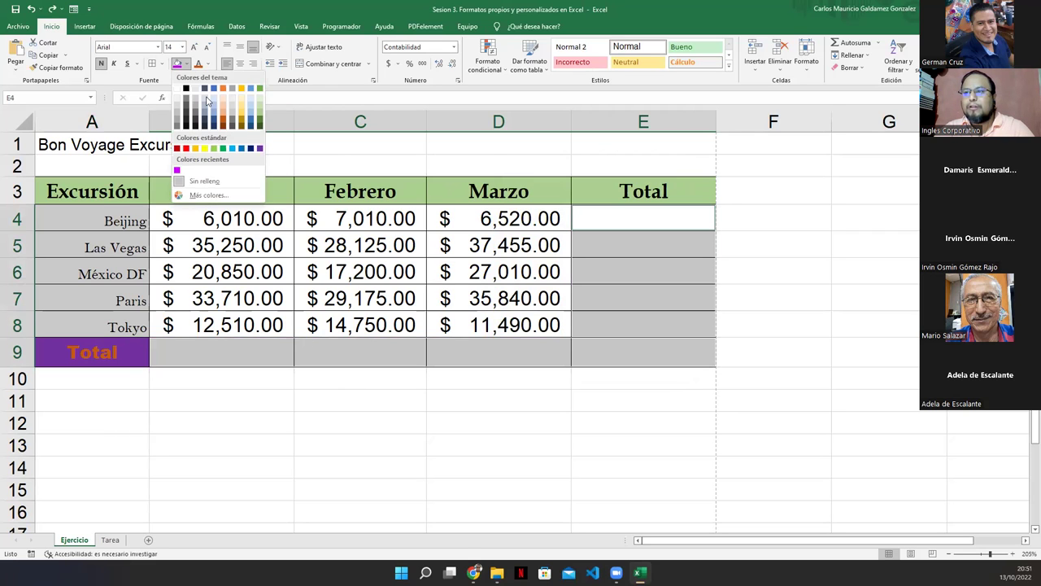
pyautogui.click(221, 196)
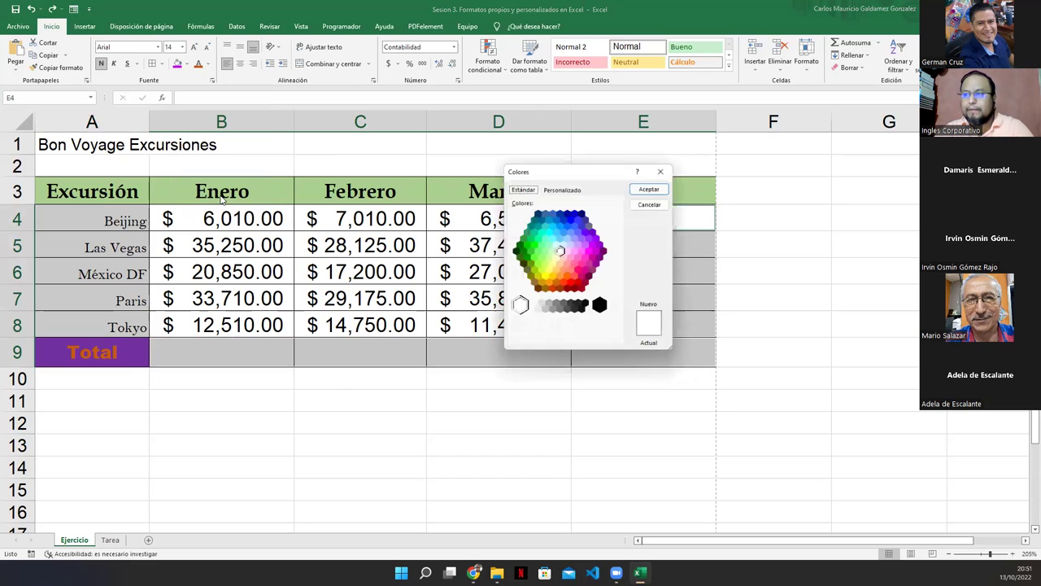
pyautogui.click(548, 188)
pyautogui.click(556, 235)
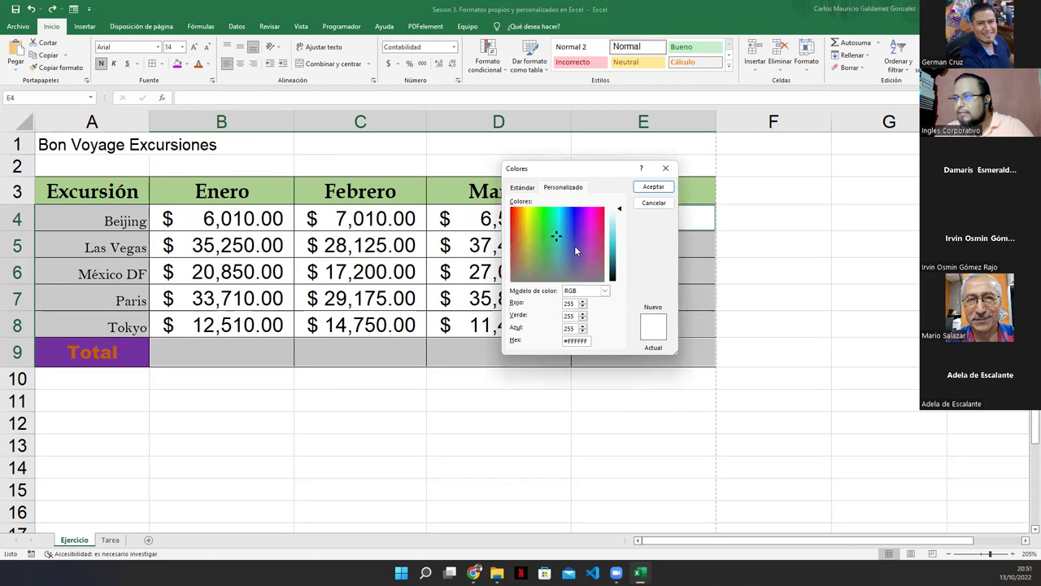
pyautogui.click(614, 245)
pyautogui.moveTo(613, 248); pyautogui.dragTo(612, 253)
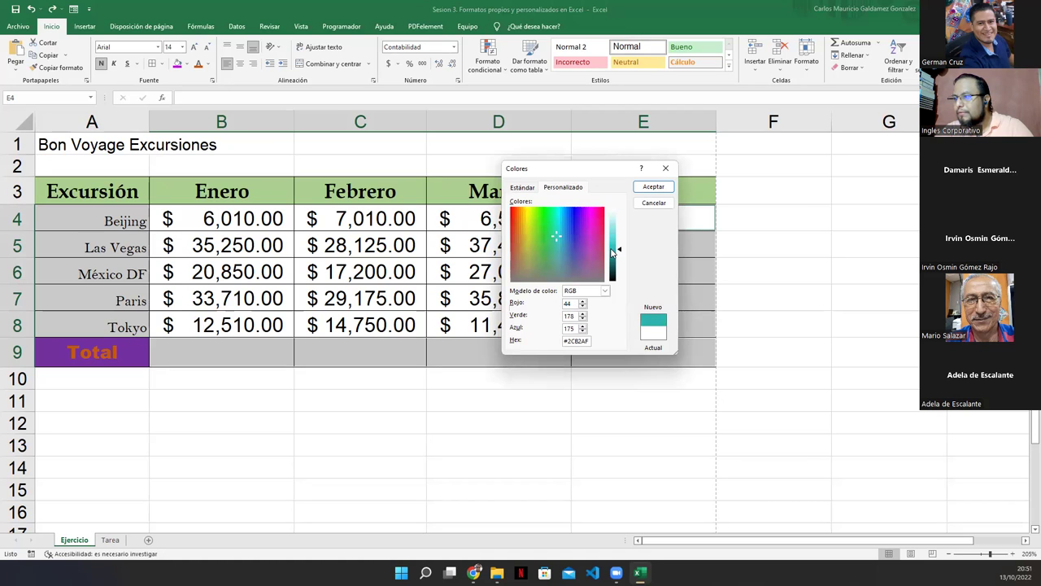
pyautogui.click(653, 186)
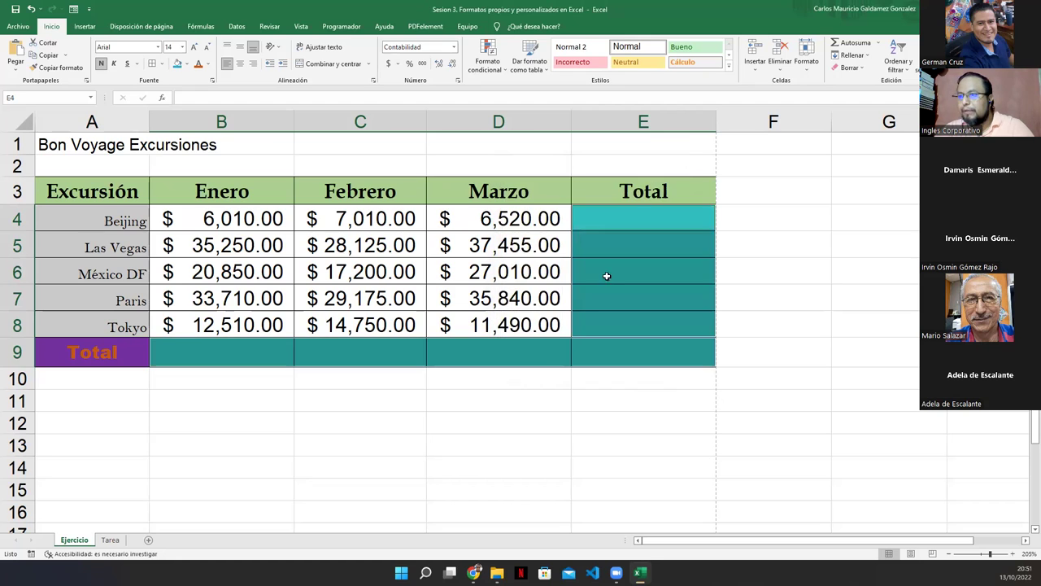
pyautogui.click(519, 358)
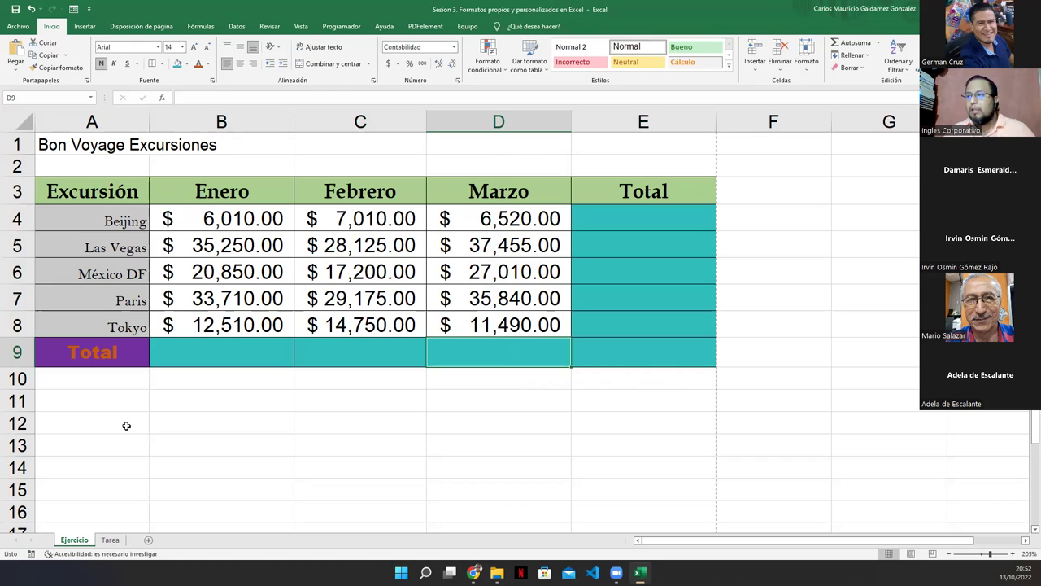
# - Examine the custom fill colour values of the total cells E4:E9 without changing them
pyautogui.click(594, 227)
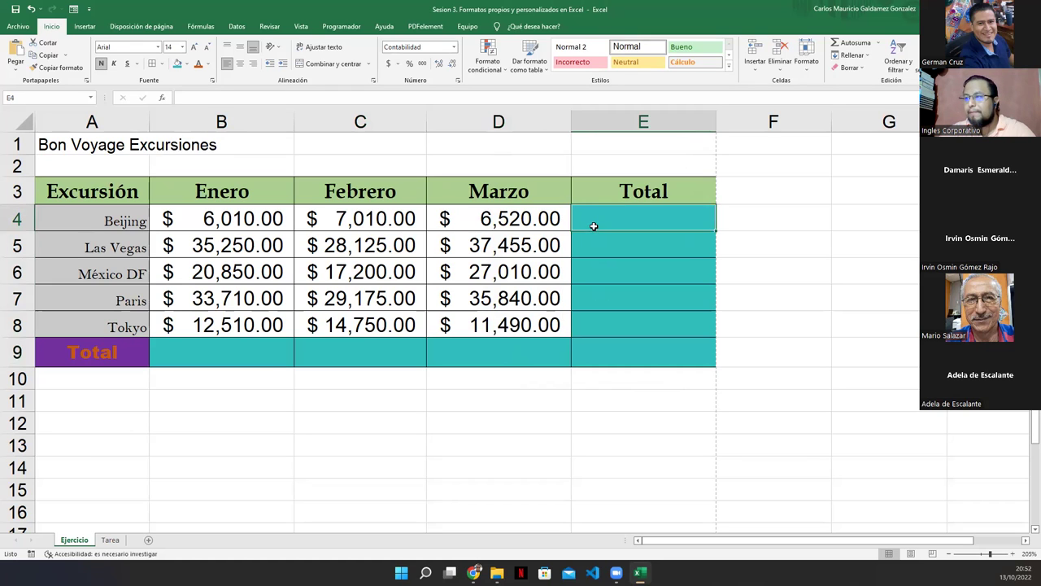
pyautogui.moveTo(247, 360); pyautogui.dragTo(609, 367)
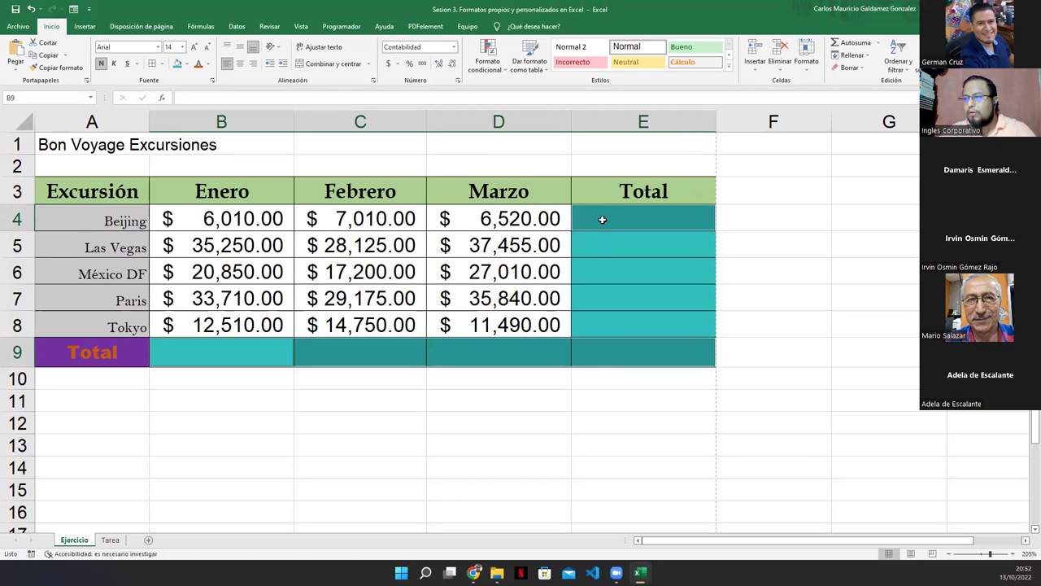
pyautogui.click(603, 214)
pyautogui.moveTo(603, 214); pyautogui.dragTo(613, 344)
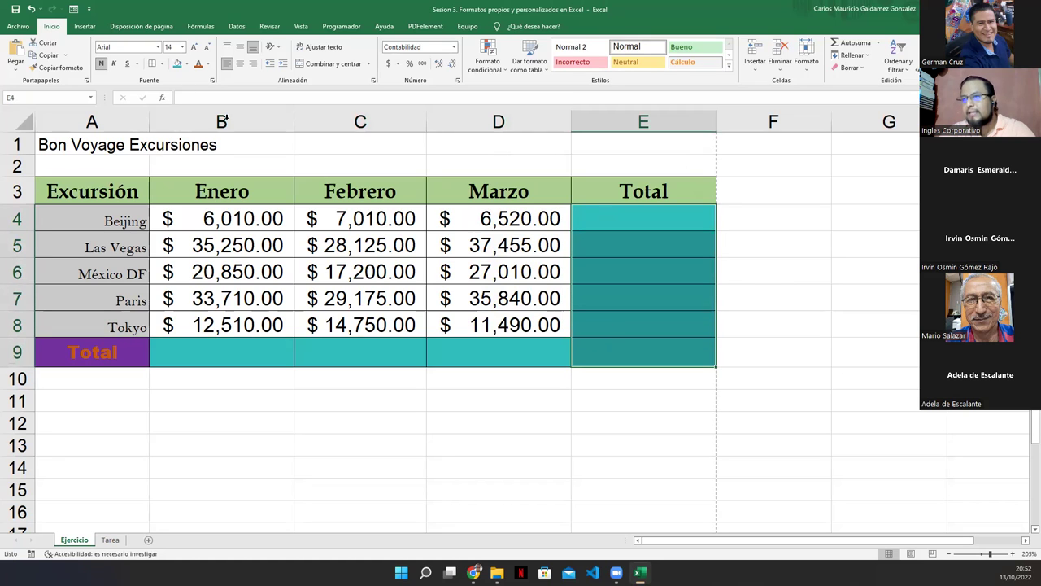
pyautogui.click(187, 63)
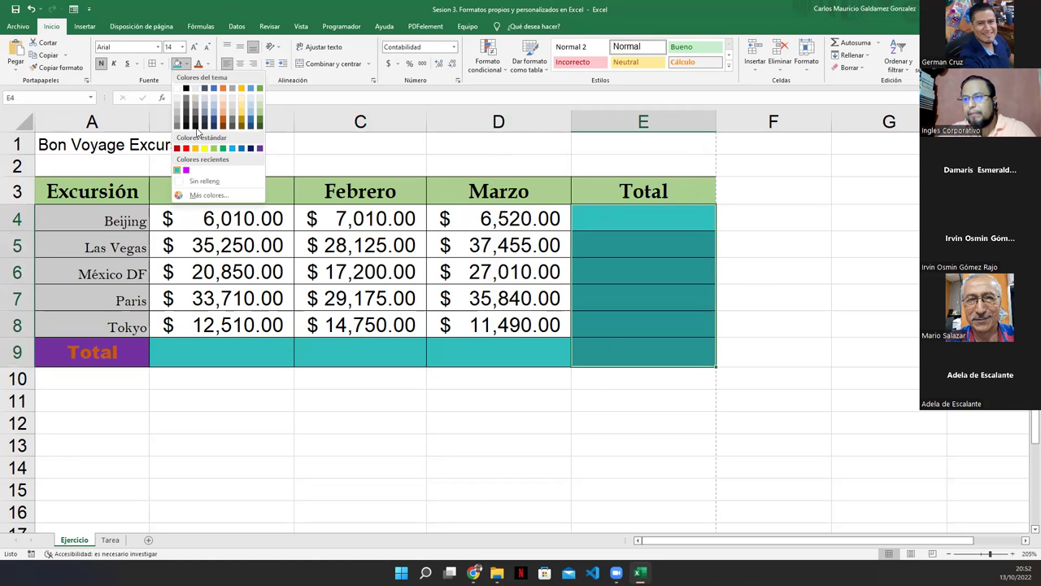
pyautogui.click(203, 196)
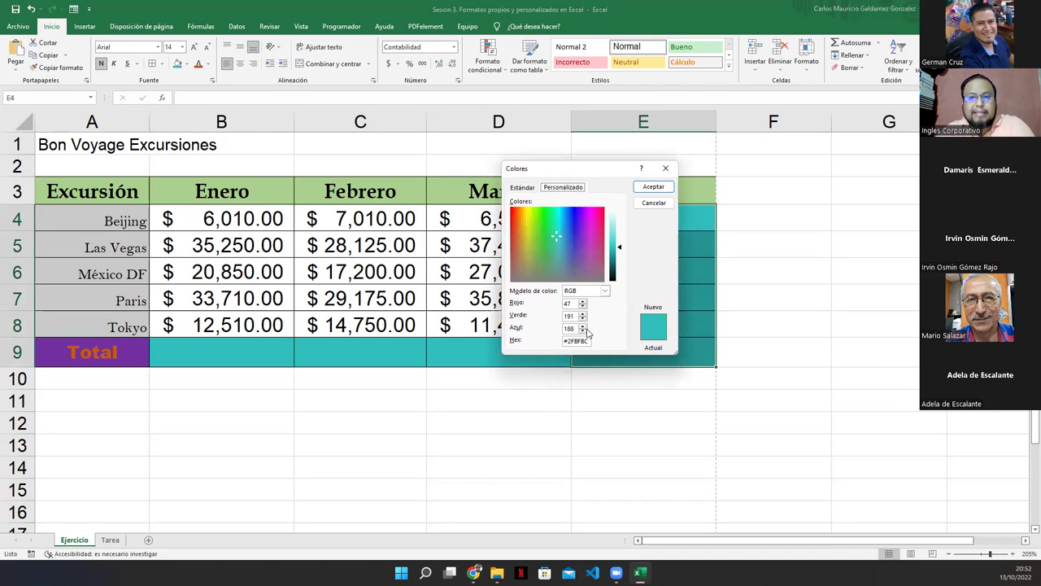
pyautogui.click(665, 168)
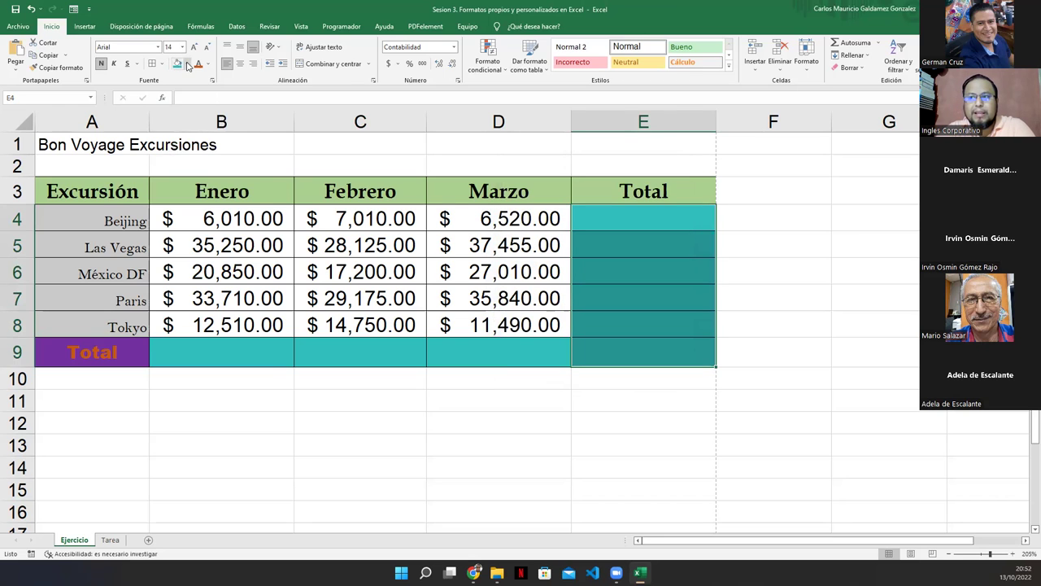
# - Copy the hex code of the custom fill colour used in the total cells E4:E9
pyautogui.click(187, 64)
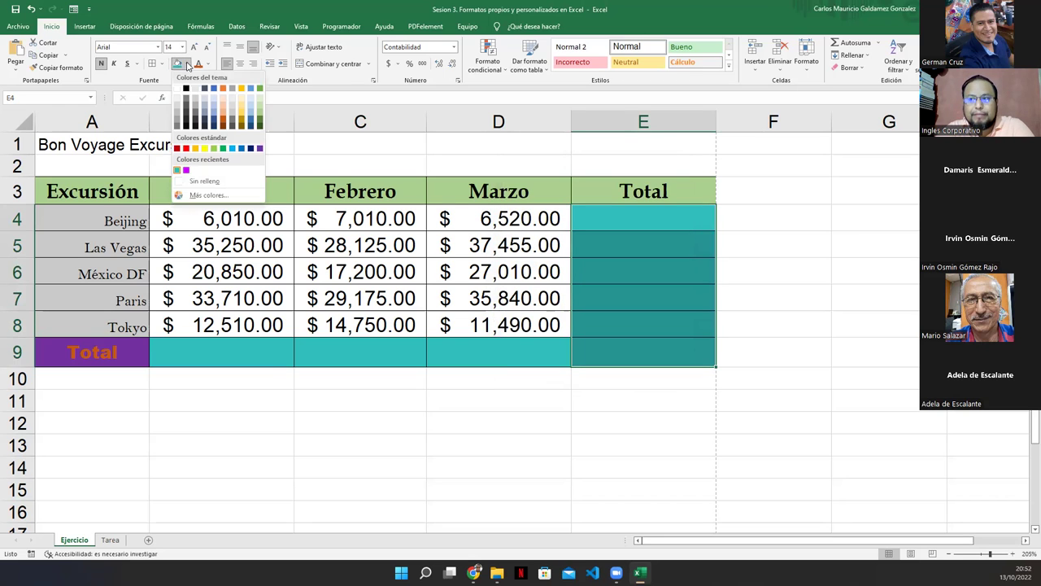
pyautogui.click(209, 195)
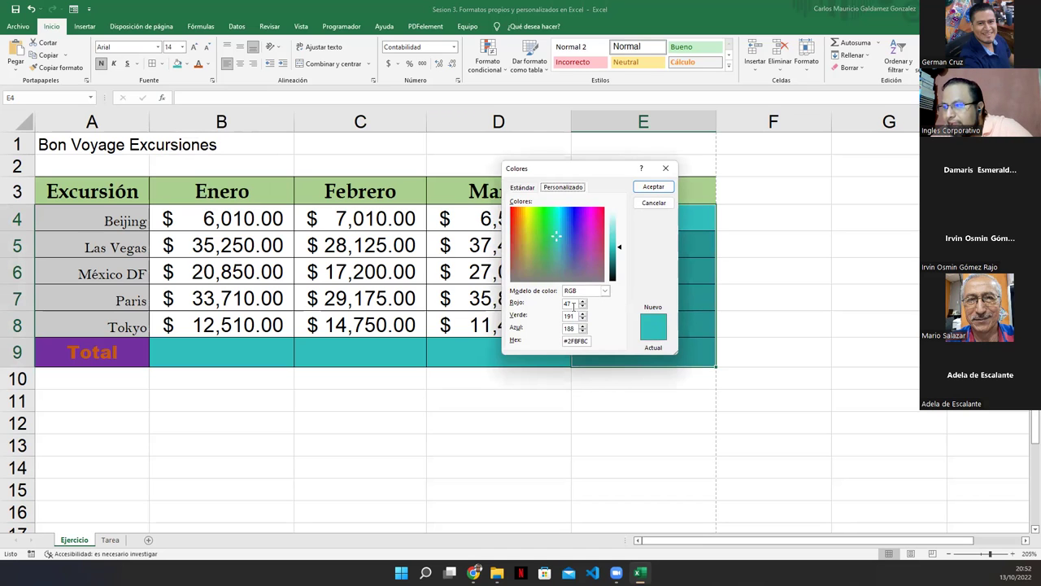
pyautogui.doubleClick(573, 341)
pyautogui.hotkey('ctrl', 'c')
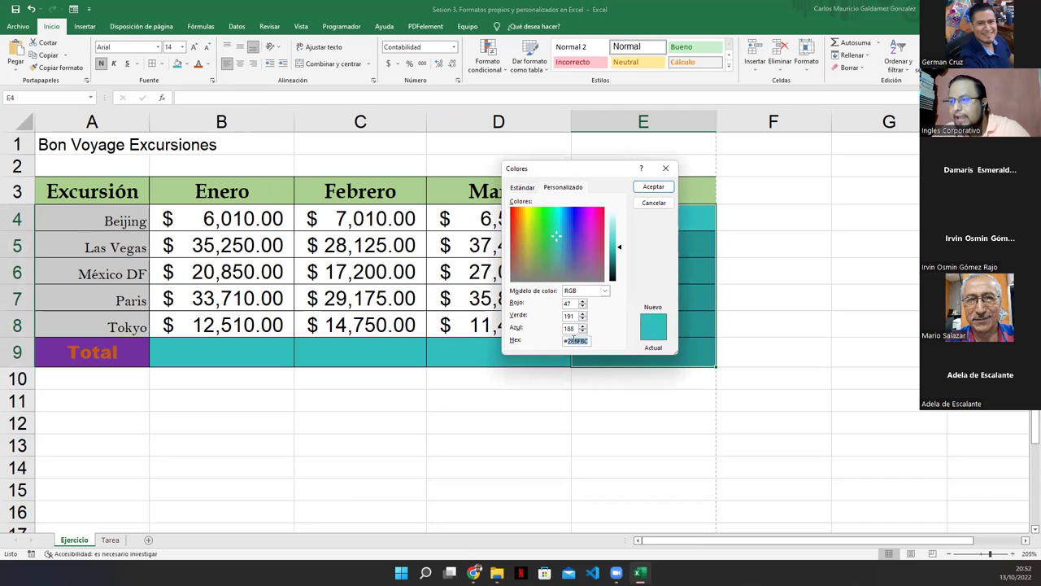
pyautogui.press('Home')
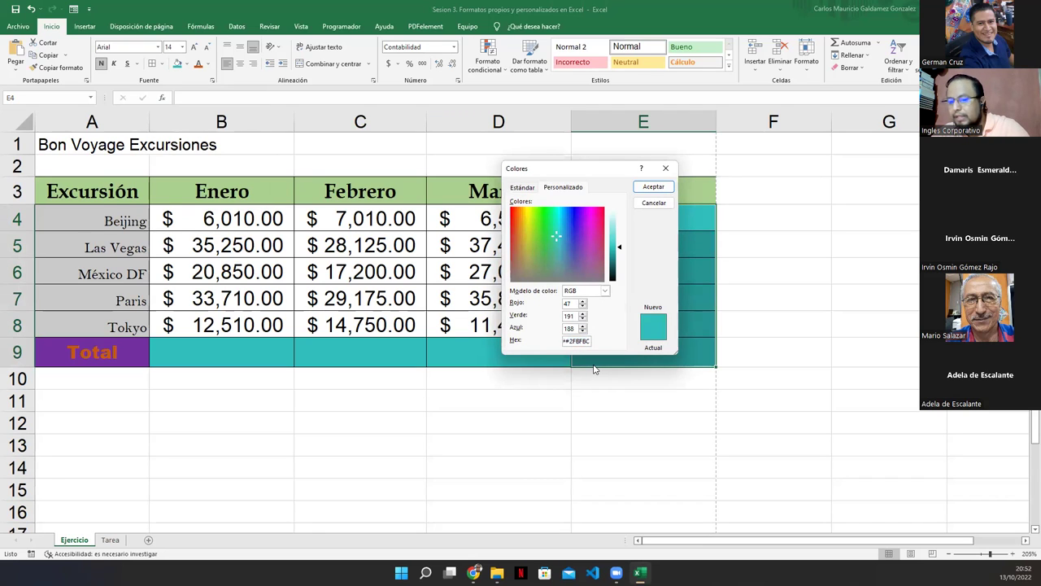
pyautogui.press('Home')
pyautogui.press('BackSpace')
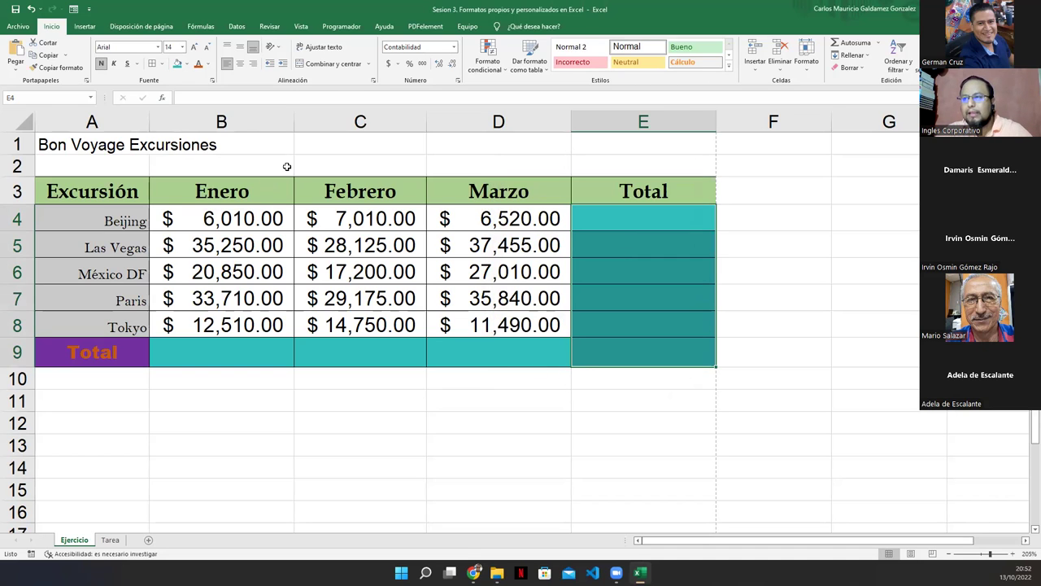
# - Try pasting the copied hex code into C2, and remove it
pyautogui.click(319, 161)
pyautogui.hotkey('ctrl', 'v')
pyautogui.press('Delete')
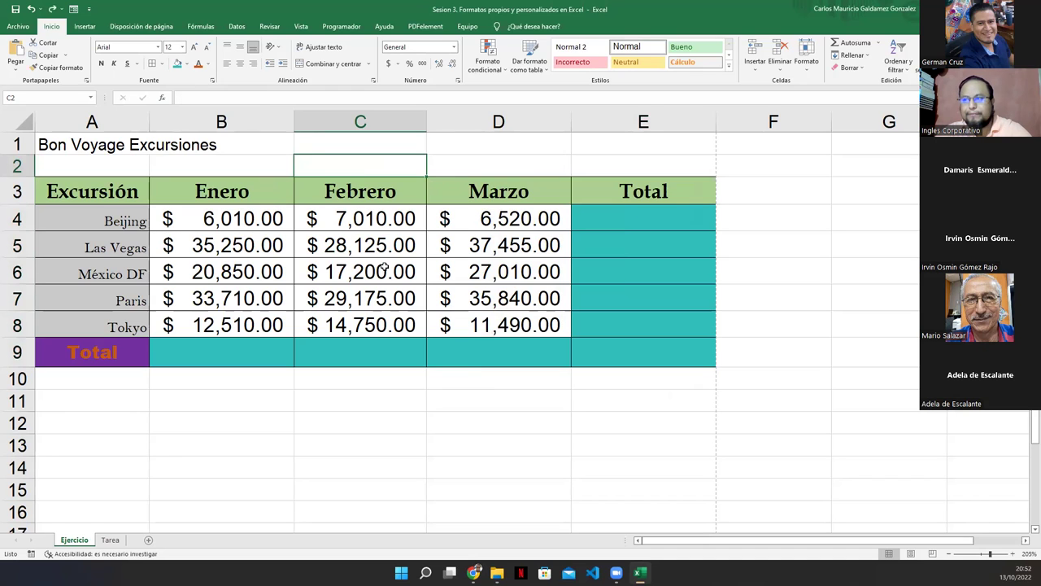
# - Fill the total cells B9:E9 and E4:E8 with standard yellow
pyautogui.moveTo(234, 354); pyautogui.dragTo(590, 365)
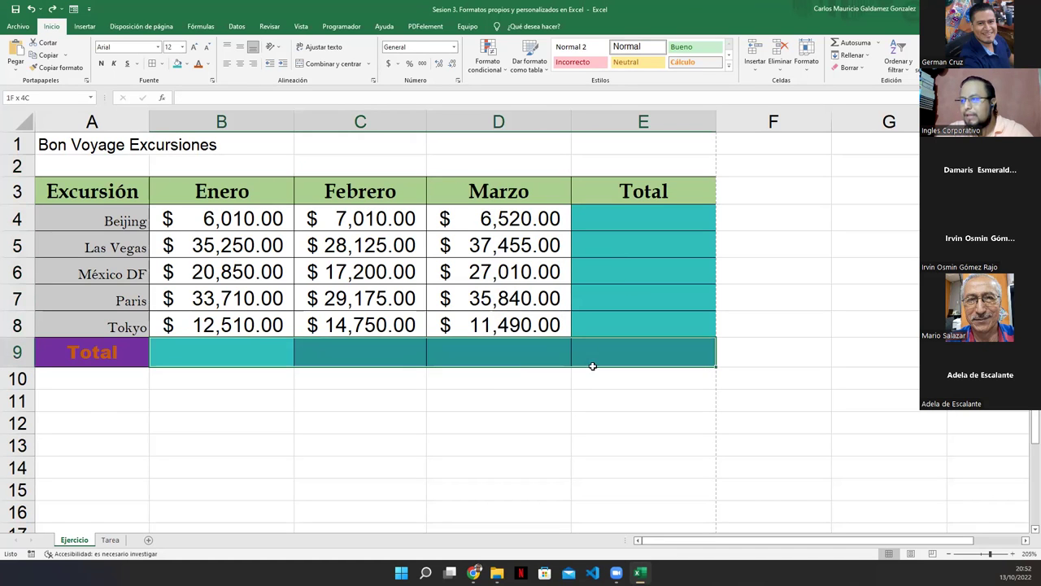
pyautogui.keyDown('ctrl'); pyautogui.moveTo(618, 219); pyautogui.dragTo(621, 298); pyautogui.keyUp('ctrl')
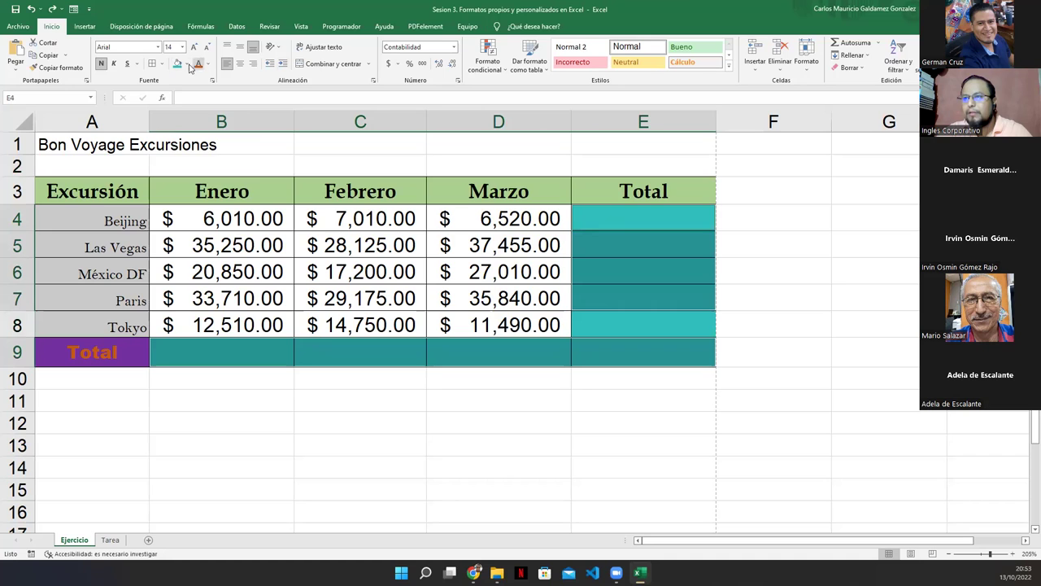
pyautogui.click(186, 64)
pyautogui.click(201, 149)
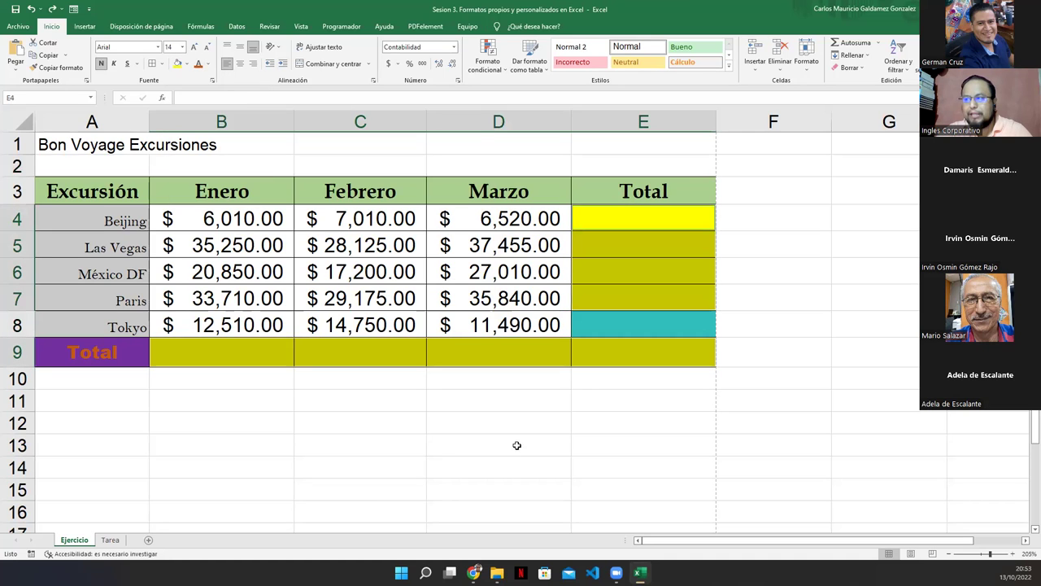
pyautogui.click(616, 341)
pyautogui.moveTo(611, 308); pyautogui.dragTo(611, 302)
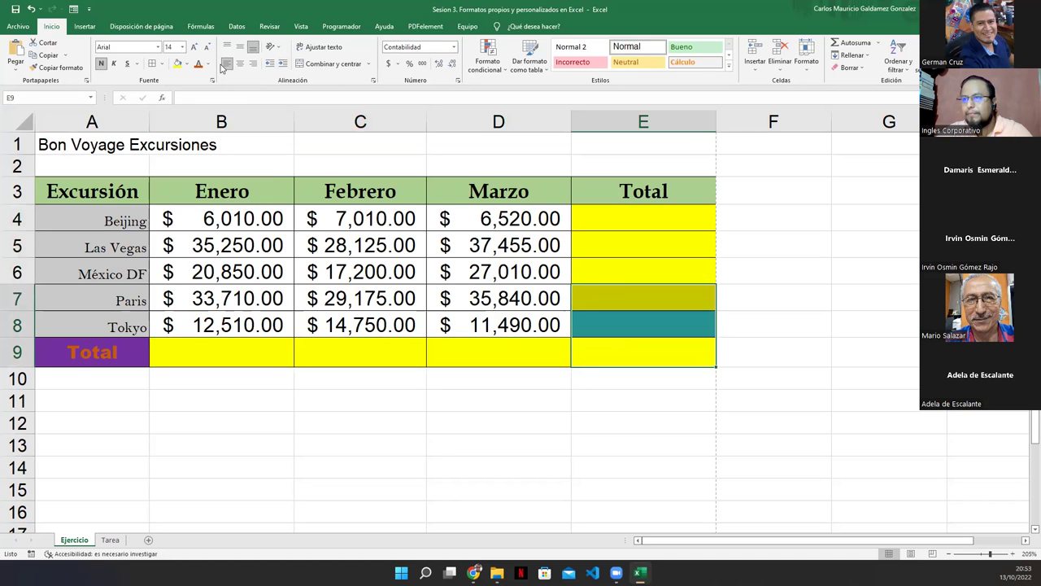
pyautogui.click(620, 404)
# - Fill the total cells E4:E9 and B9:D9 with the custom colour given by hex code #2FBFBC
pyautogui.moveTo(593, 221); pyautogui.dragTo(589, 343)
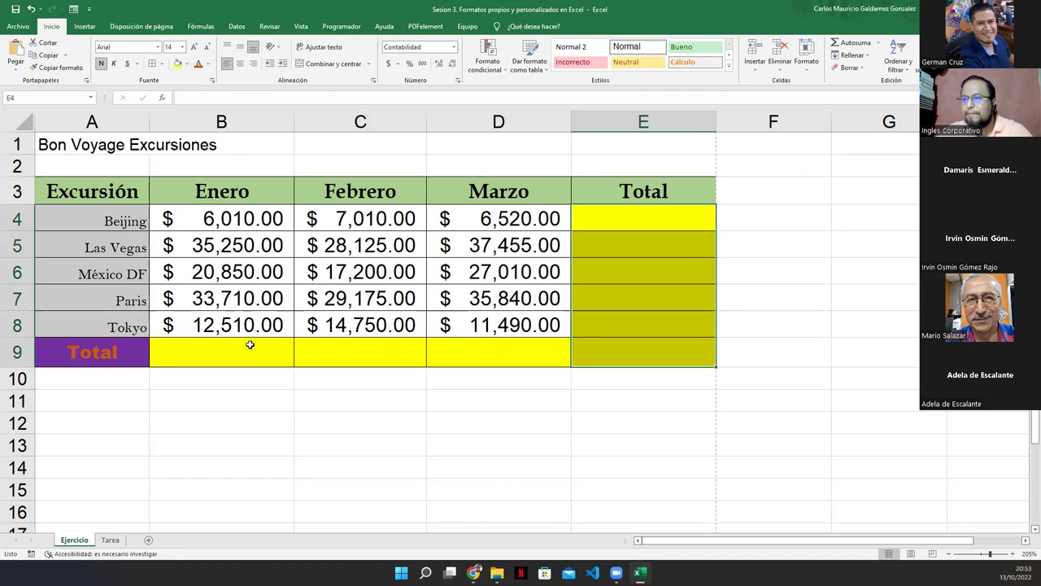
pyautogui.moveTo(251, 345); pyautogui.dragTo(477, 349)
pyautogui.click(188, 65)
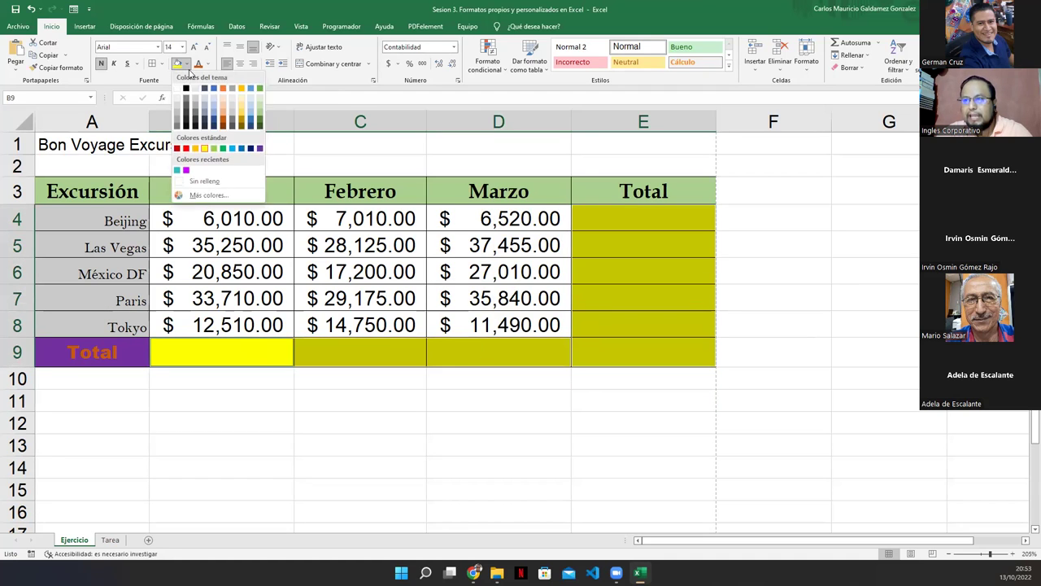
pyautogui.click(208, 196)
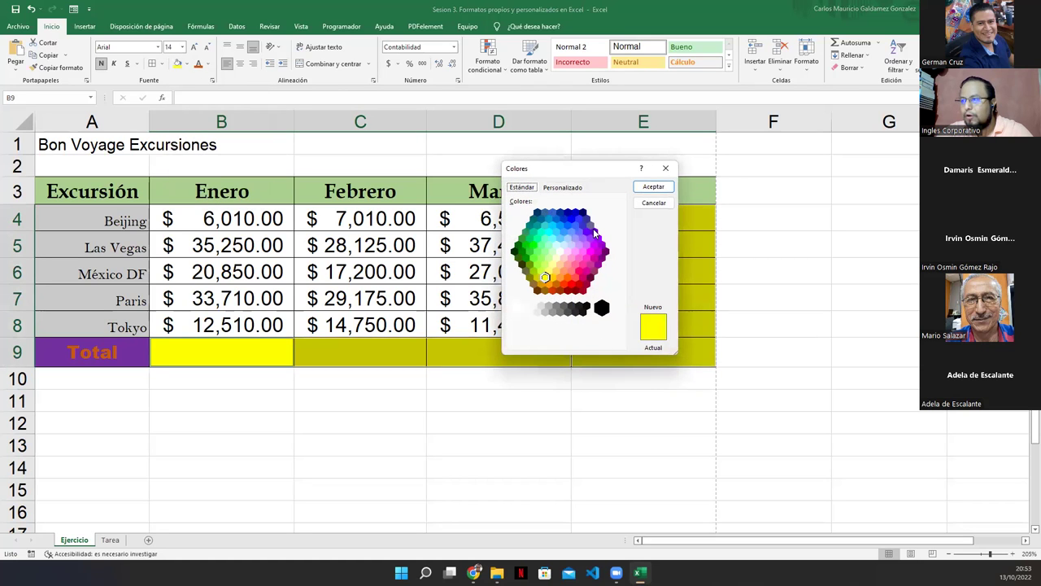
pyautogui.click(563, 188)
pyautogui.doubleClick(576, 341)
pyautogui.write('#2F75BC')
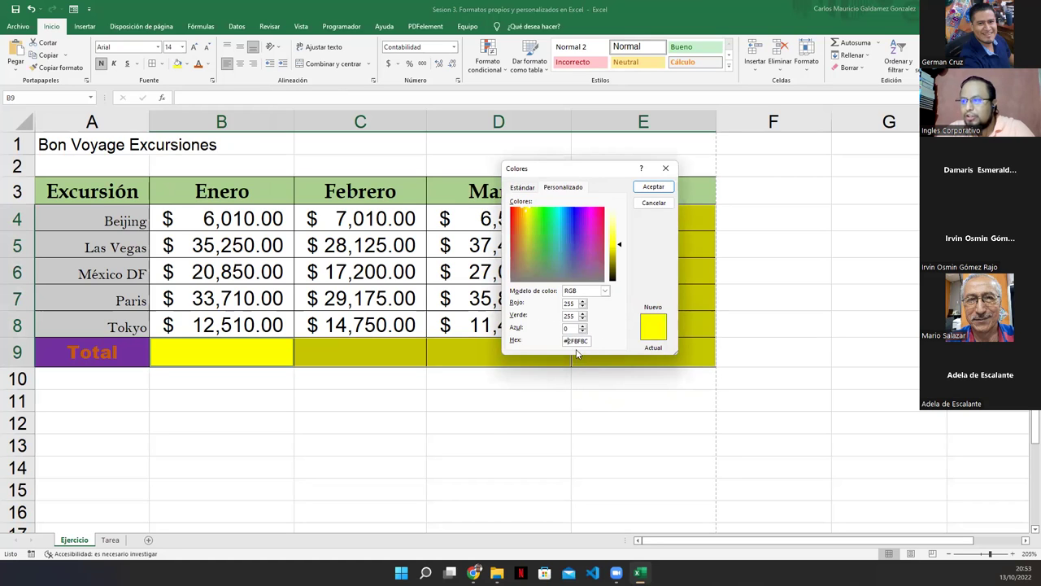
pyautogui.click(654, 189)
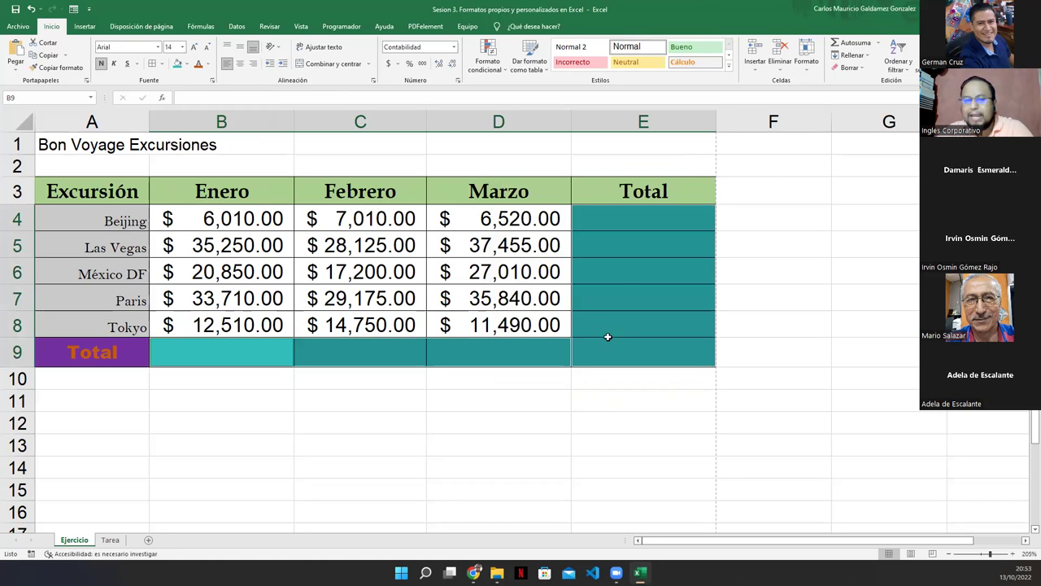
# - Enter the hex code #2FBFBC in F9 and move it down to F10
pyautogui.doubleClick(764, 354)
pyautogui.hotkey('ctrl', 'v')
pyautogui.press('Return')
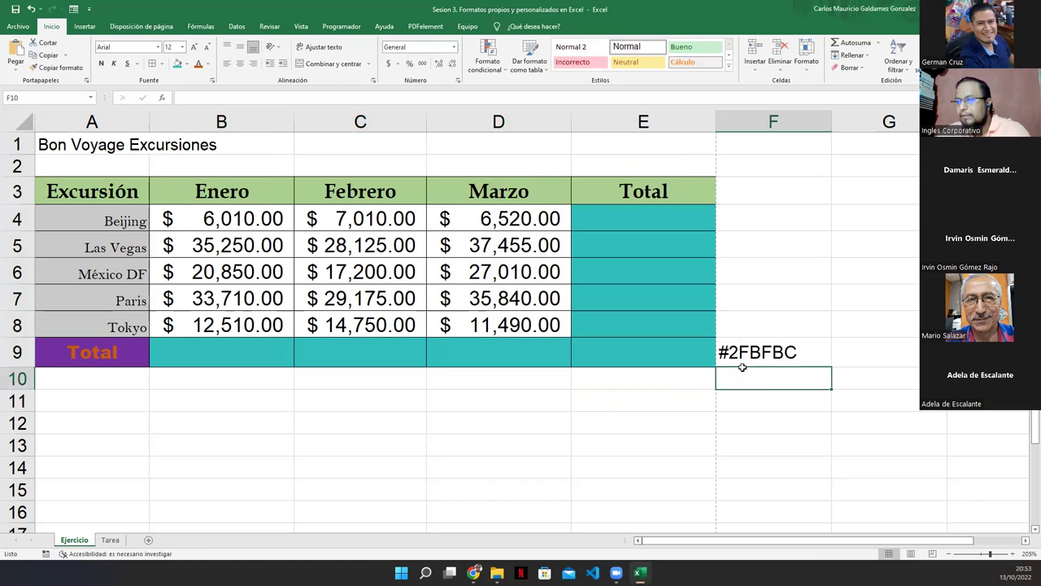
pyautogui.click(753, 356)
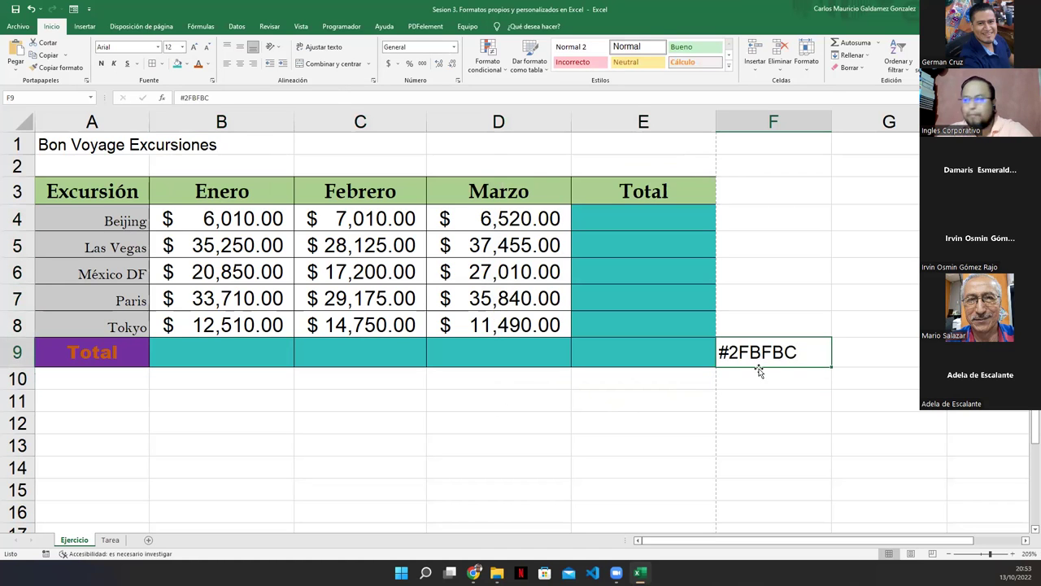
pyautogui.moveTo(760, 367); pyautogui.dragTo(762, 381)
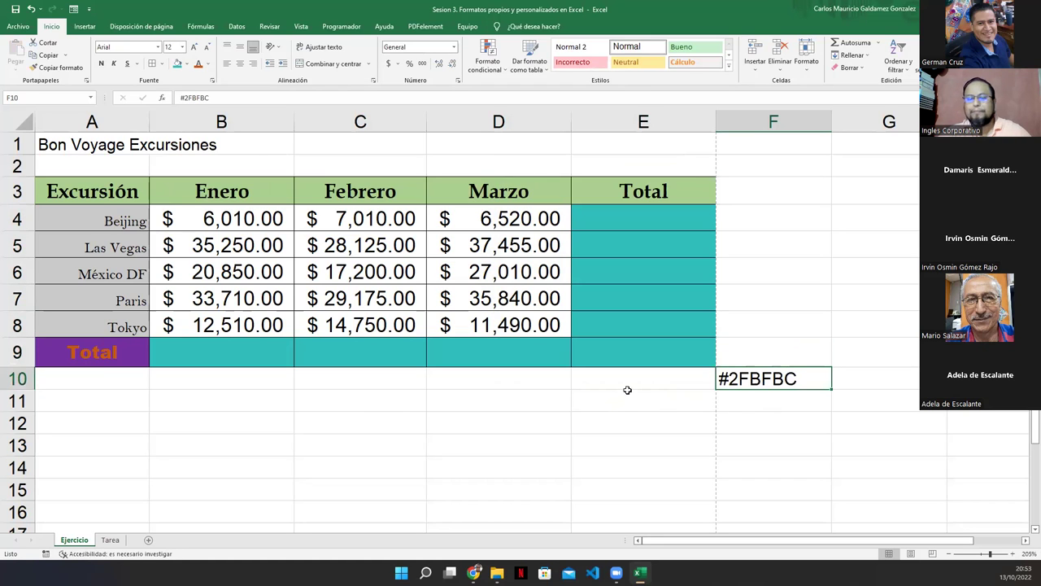
pyautogui.click(627, 392)
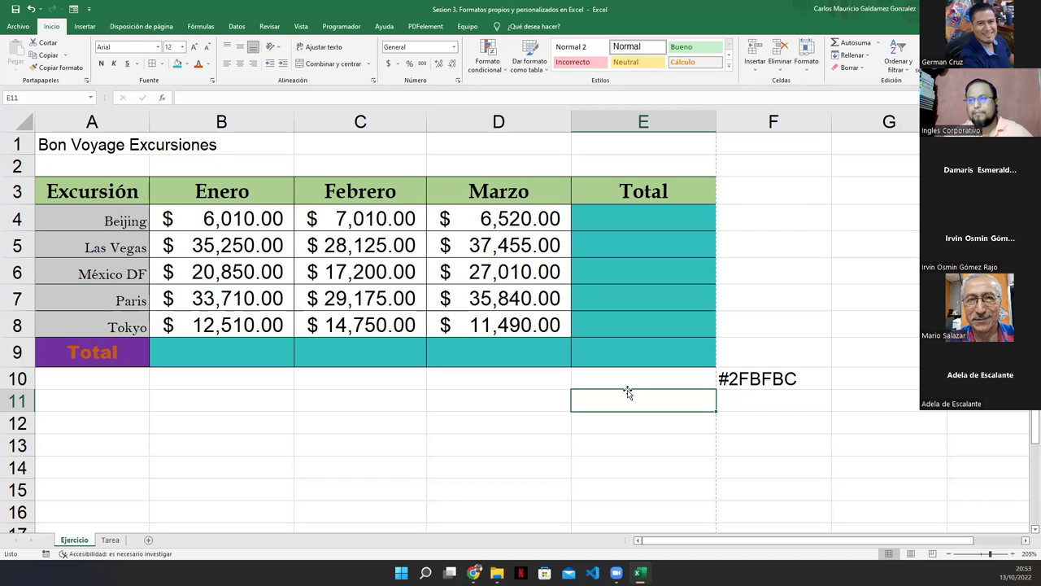
pyautogui.click(605, 272)
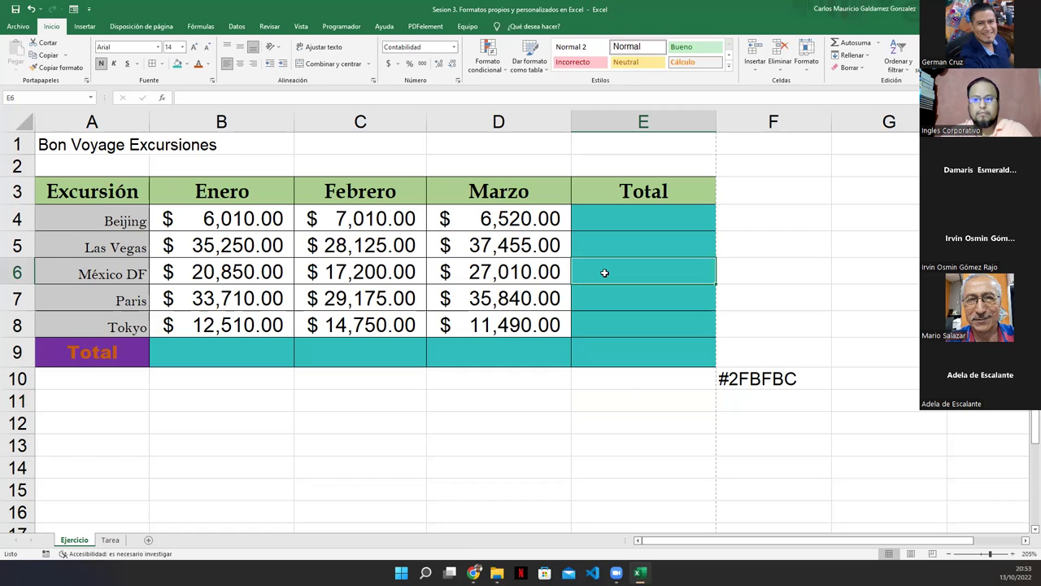
pyautogui.click(610, 353)
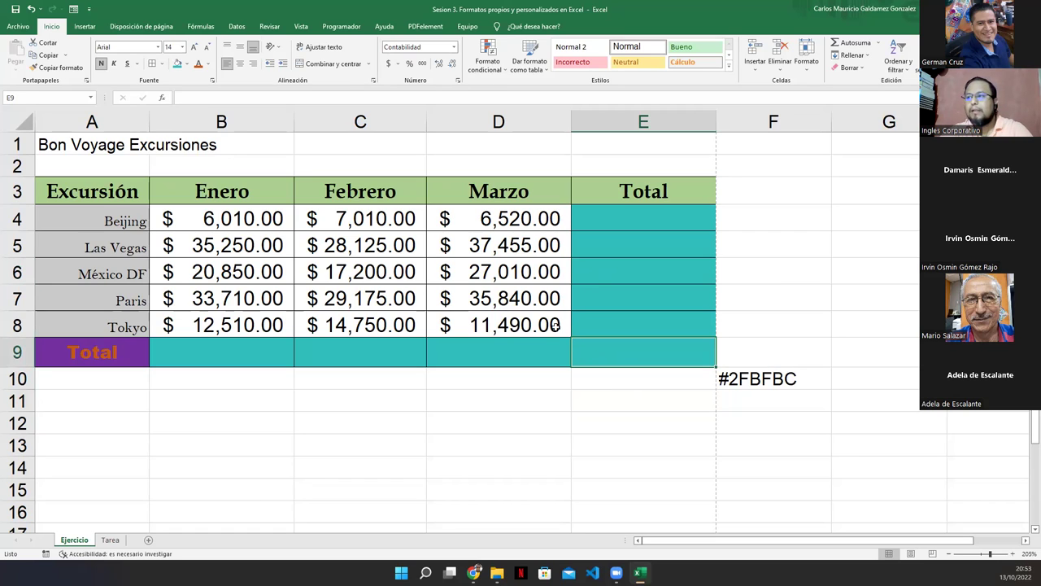
pyautogui.click(627, 223)
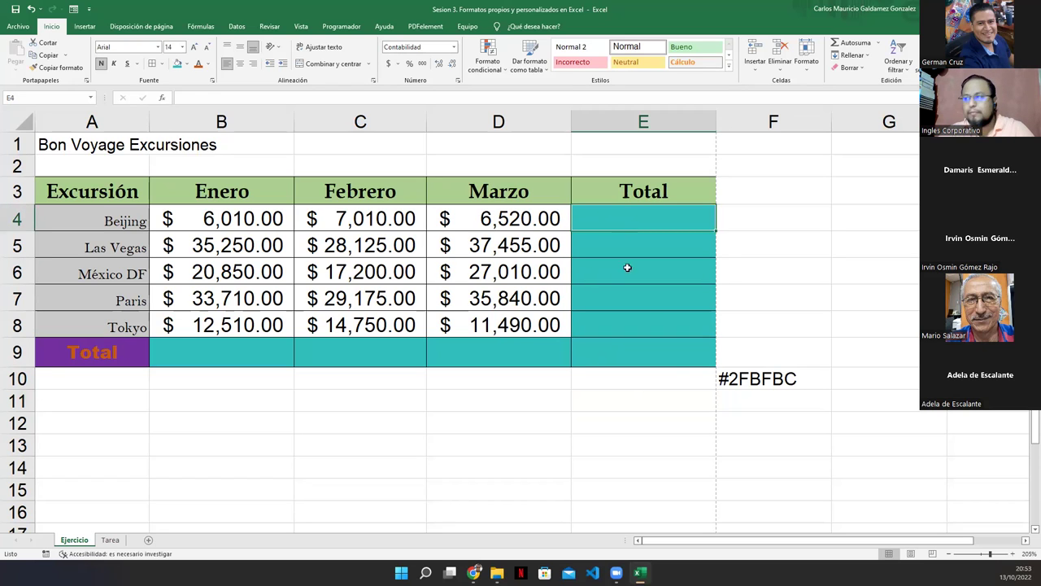
# - Look at the standard and custom fill colour settings for F10, and cancel without applying a colour
pyautogui.click(747, 380)
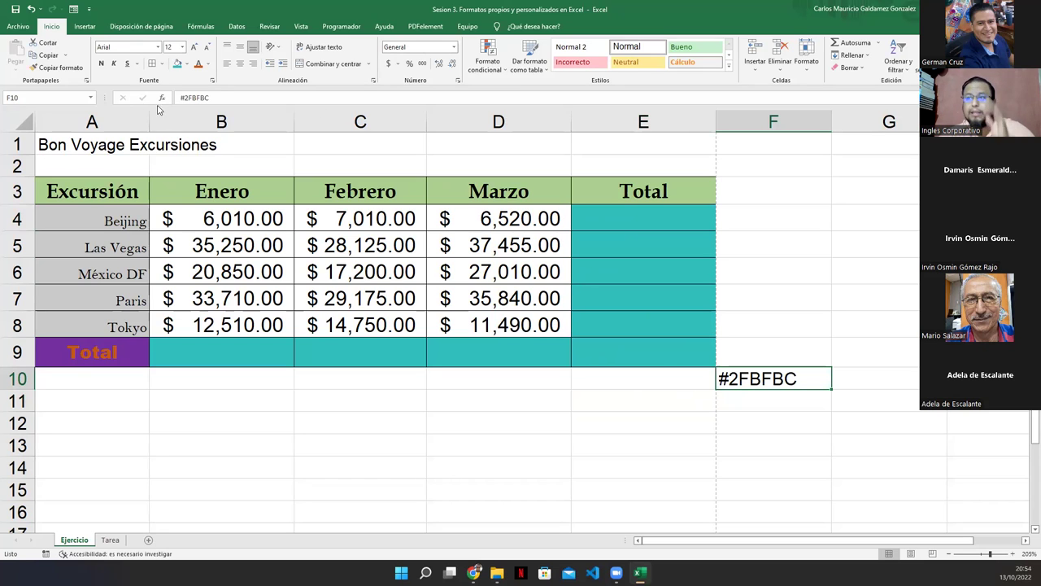
pyautogui.click(186, 64)
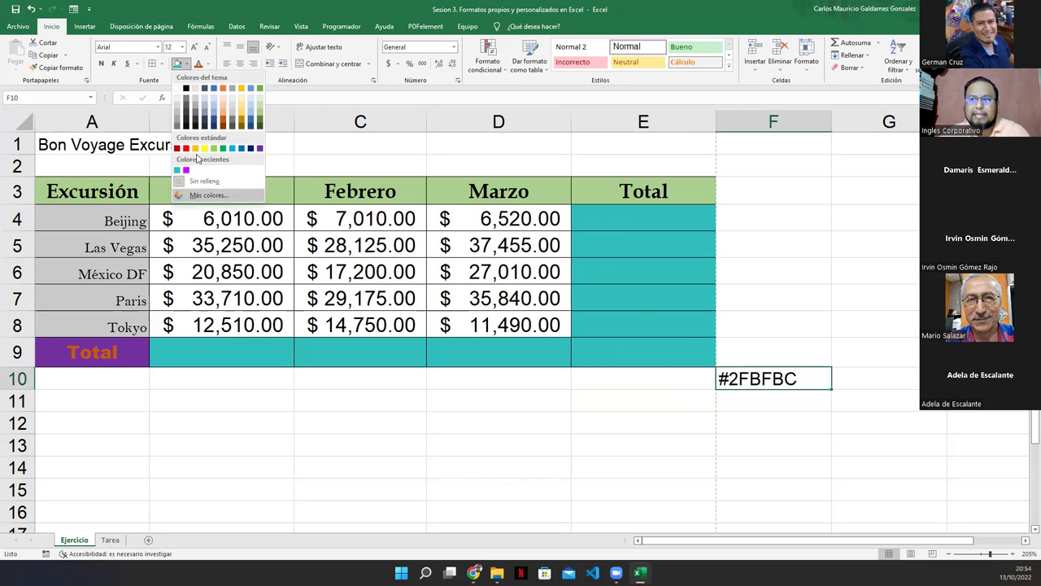
pyautogui.click(207, 196)
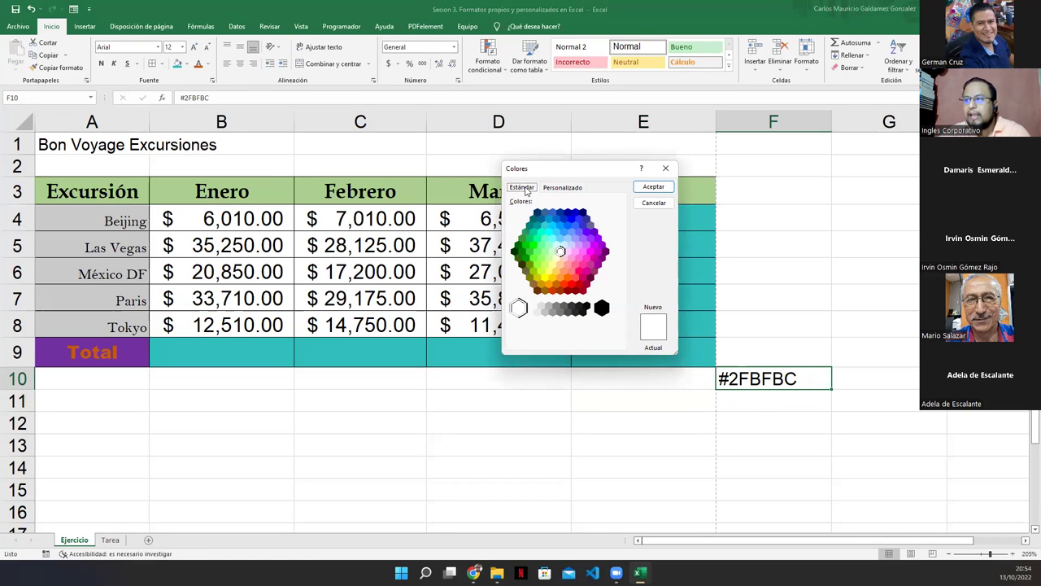
pyautogui.click(558, 191)
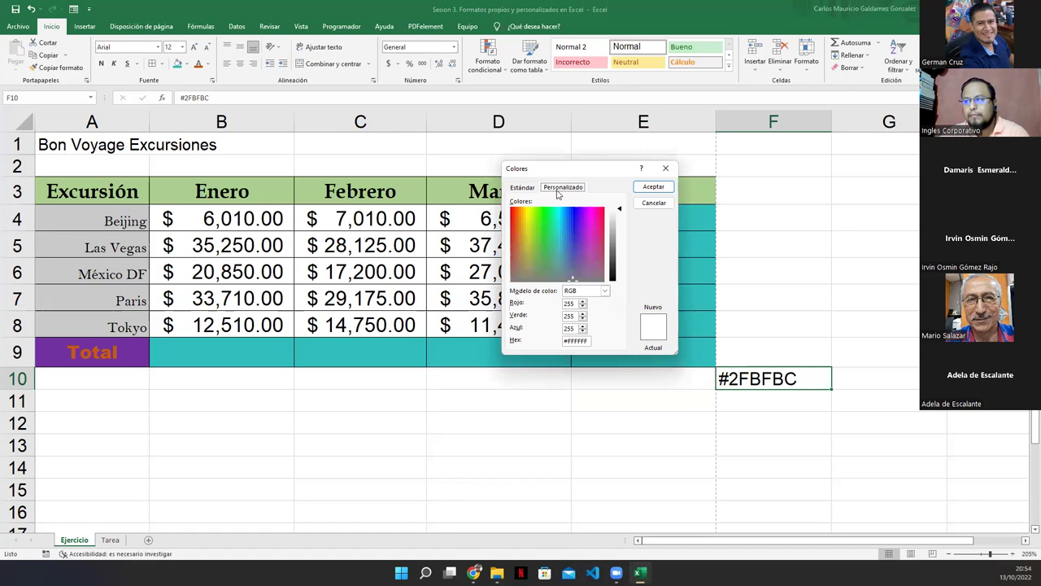
pyautogui.click(663, 204)
# - Look at the hex code in E9's custom fill colour settings, and cancel without changing the colour
pyautogui.click(678, 352)
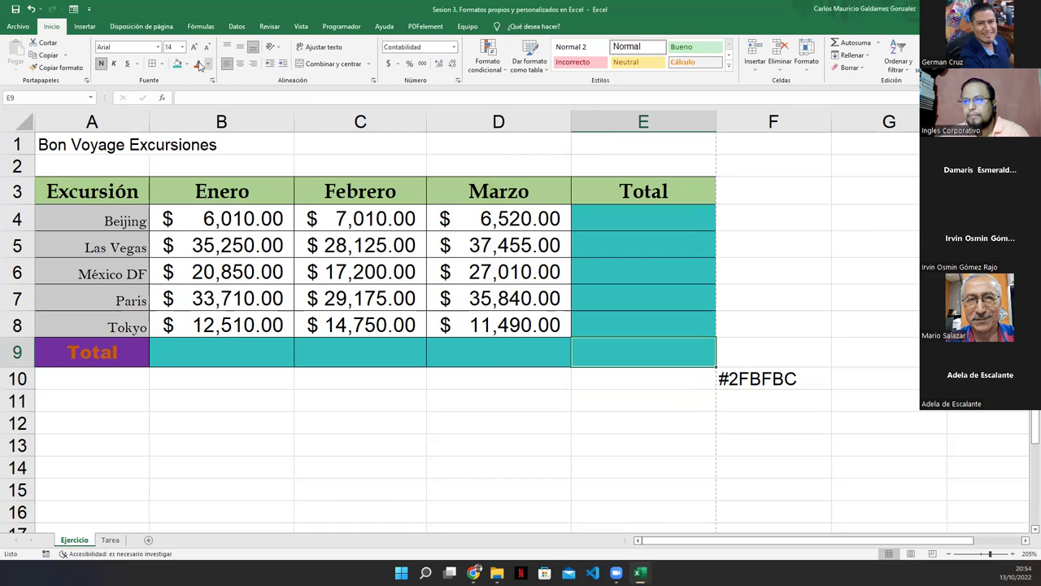
pyautogui.click(187, 64)
pyautogui.click(214, 200)
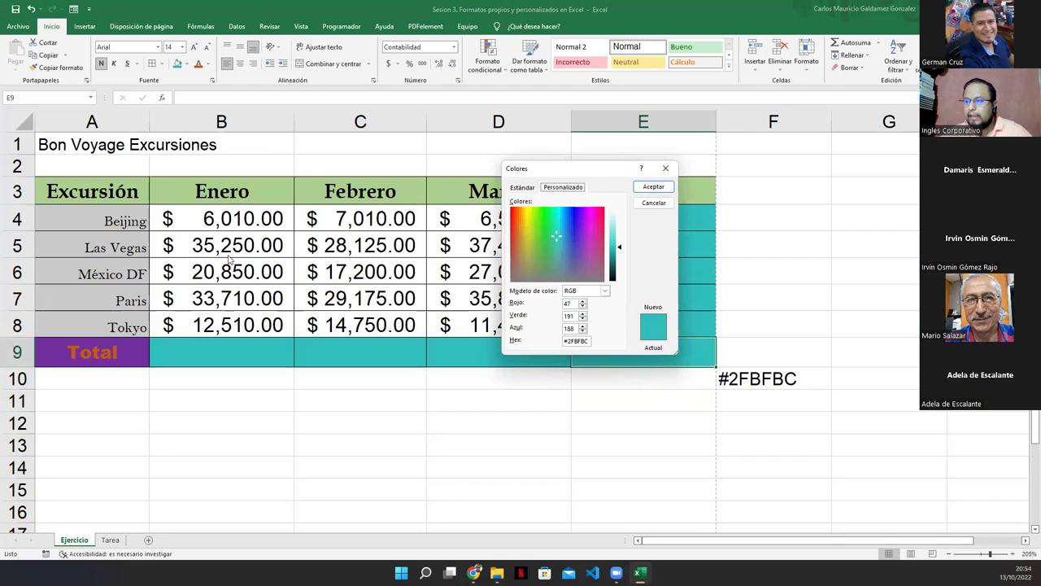
pyautogui.doubleClick(574, 341)
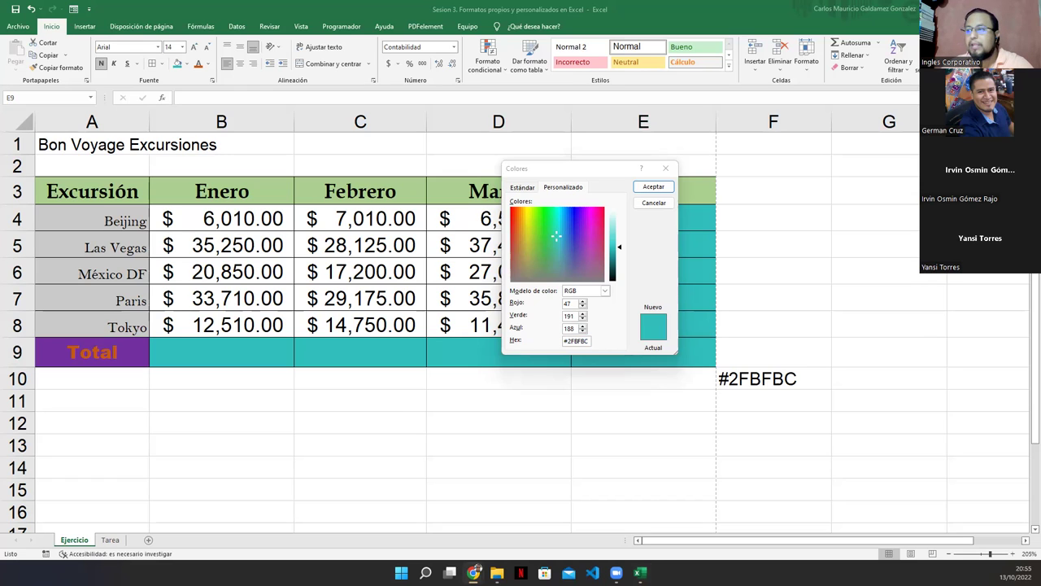
pyautogui.click(653, 203)
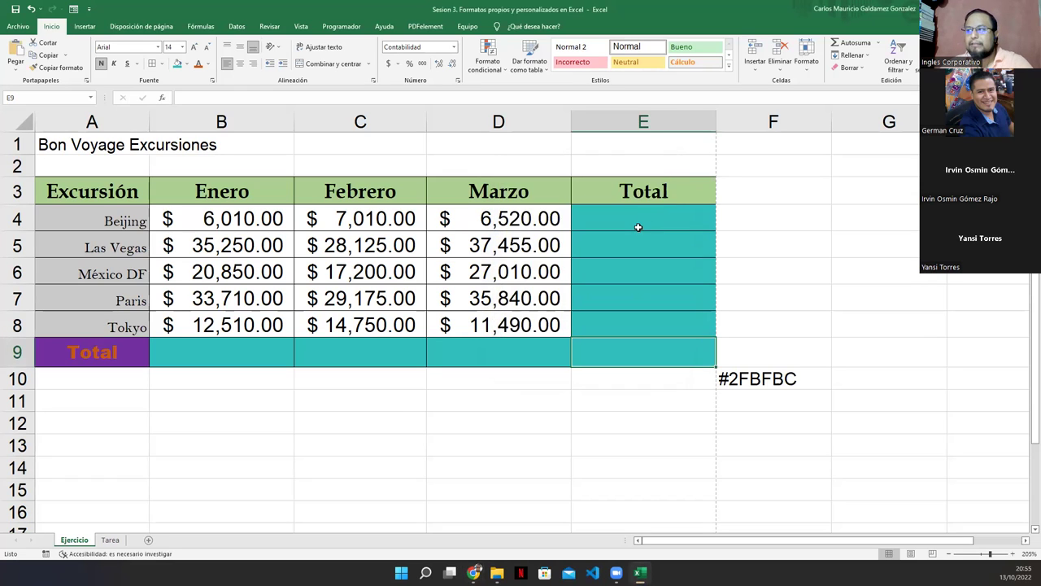
# - Enter the formula =B4+C4+D4 in E4 to total the Beijing row
pyautogui.click(638, 227)
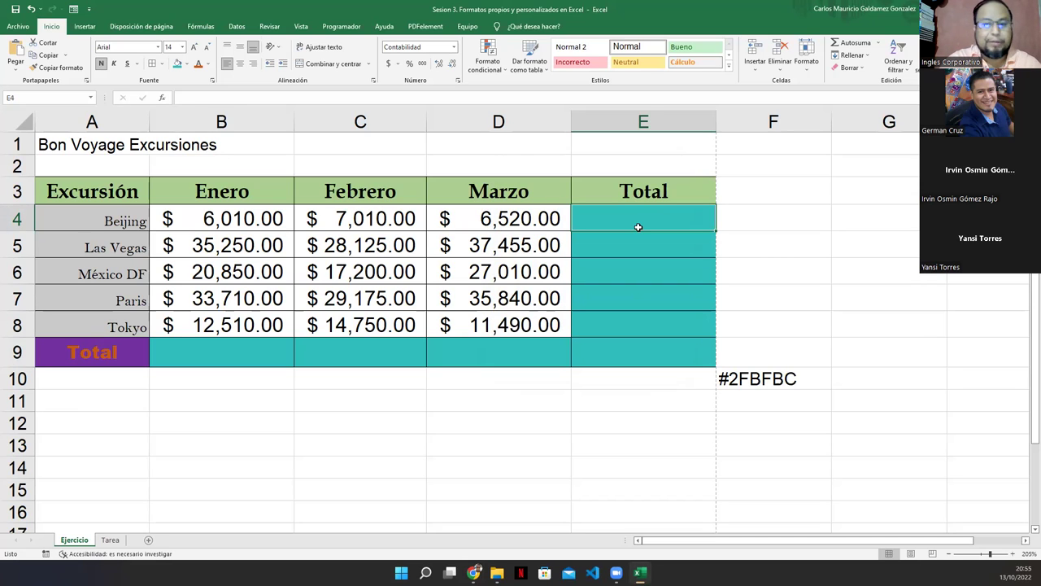
pyautogui.write('=')
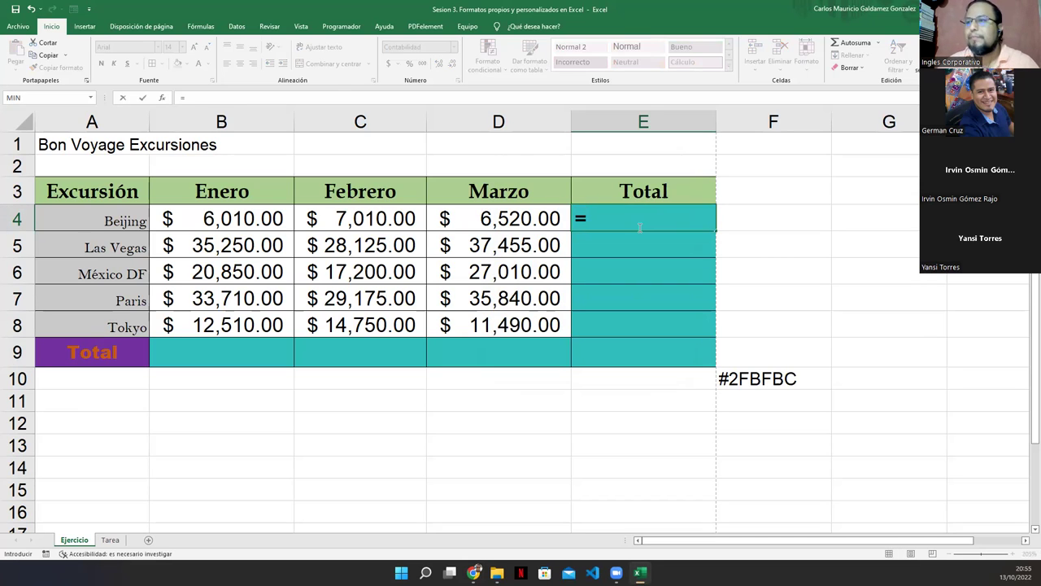
pyautogui.click(198, 216)
pyautogui.write('+')
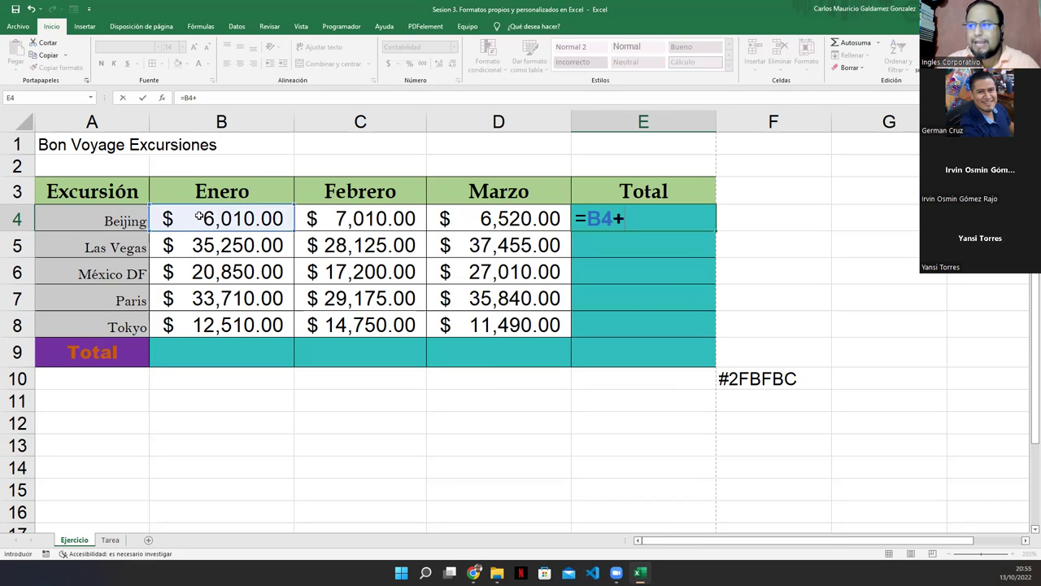
pyautogui.click(317, 214)
pyautogui.write('+')
pyautogui.click(485, 213)
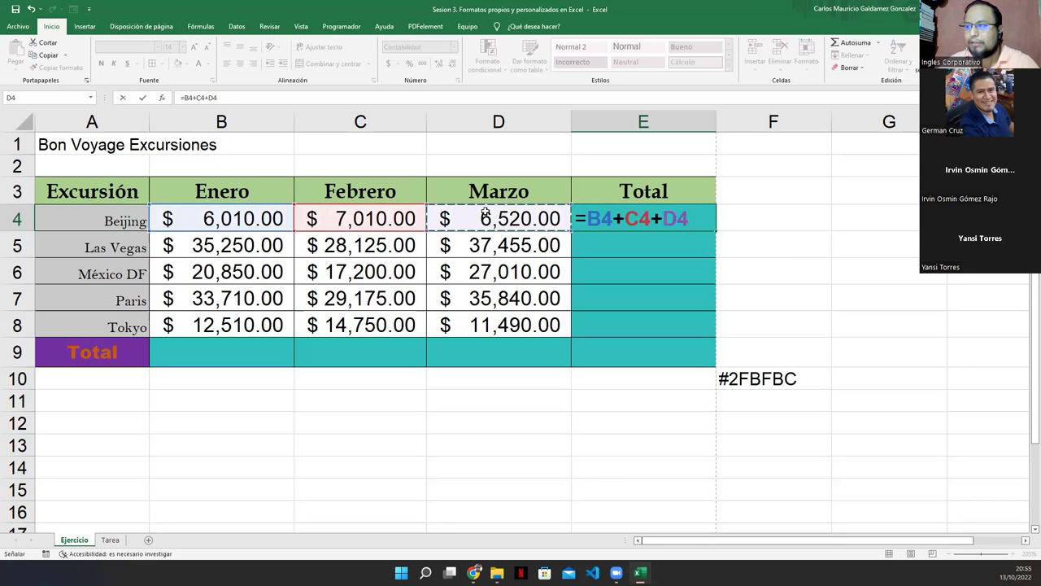
pyautogui.press('Return')
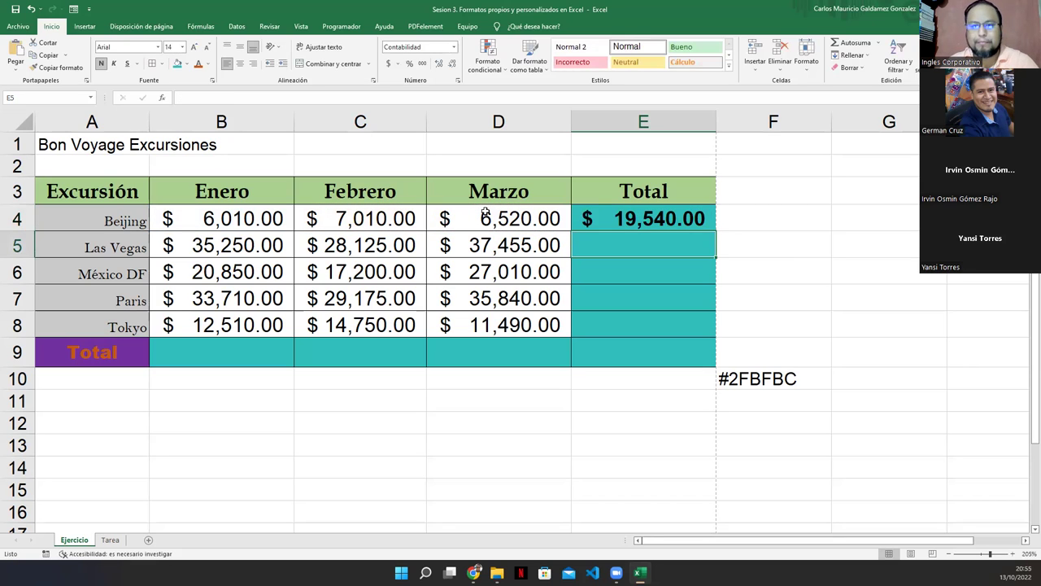
# - Enter the formula =B5+C5+D5 in E5 to total the Las Vegas row
pyautogui.write('=')
pyautogui.press('Left')
pyautogui.press('Left')
pyautogui.press('Left')
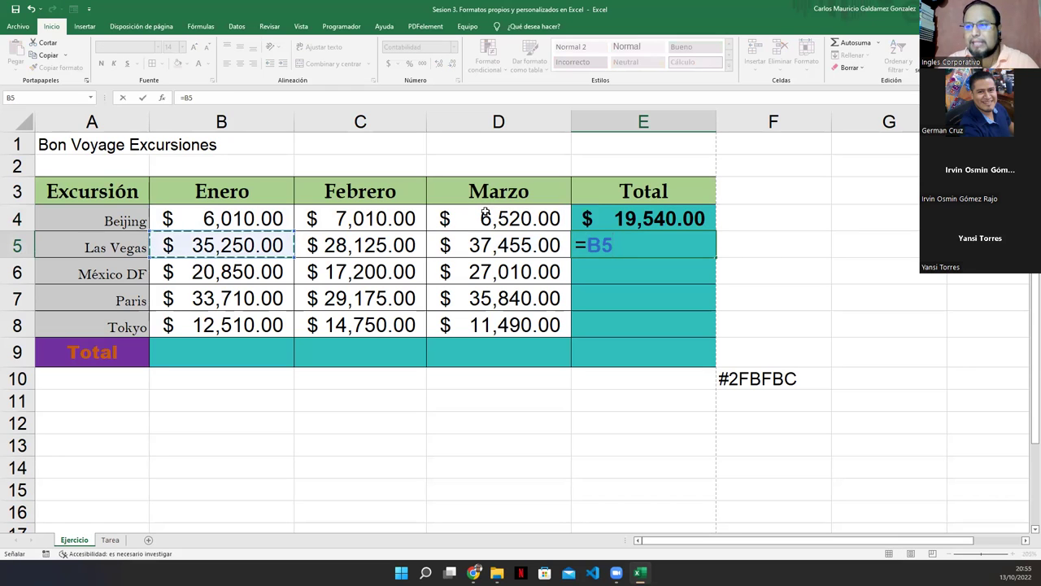
pyautogui.write('+')
pyautogui.press('Left')
pyautogui.press('Left')
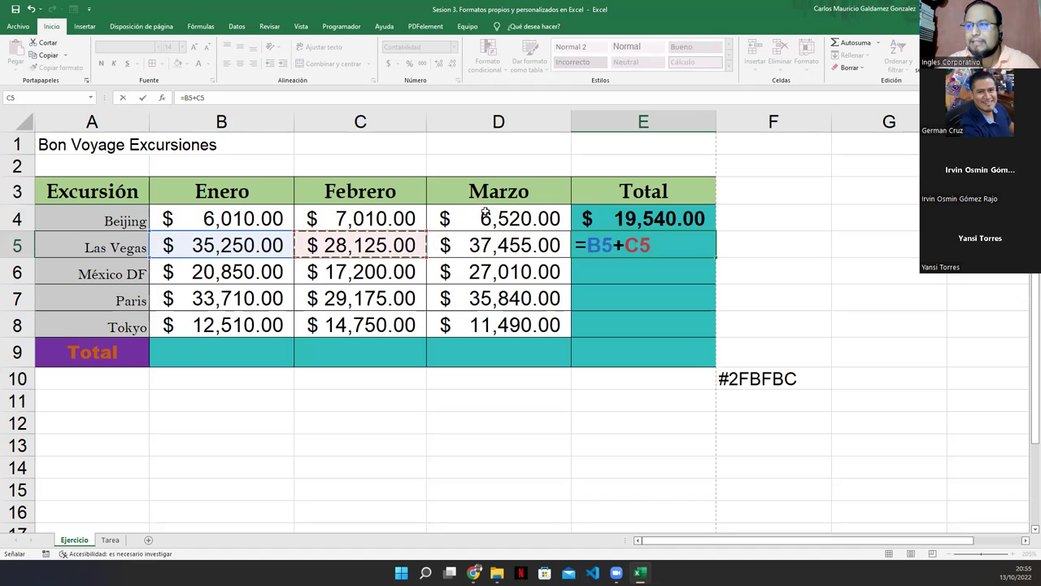
pyautogui.write('+')
pyautogui.press('Left')
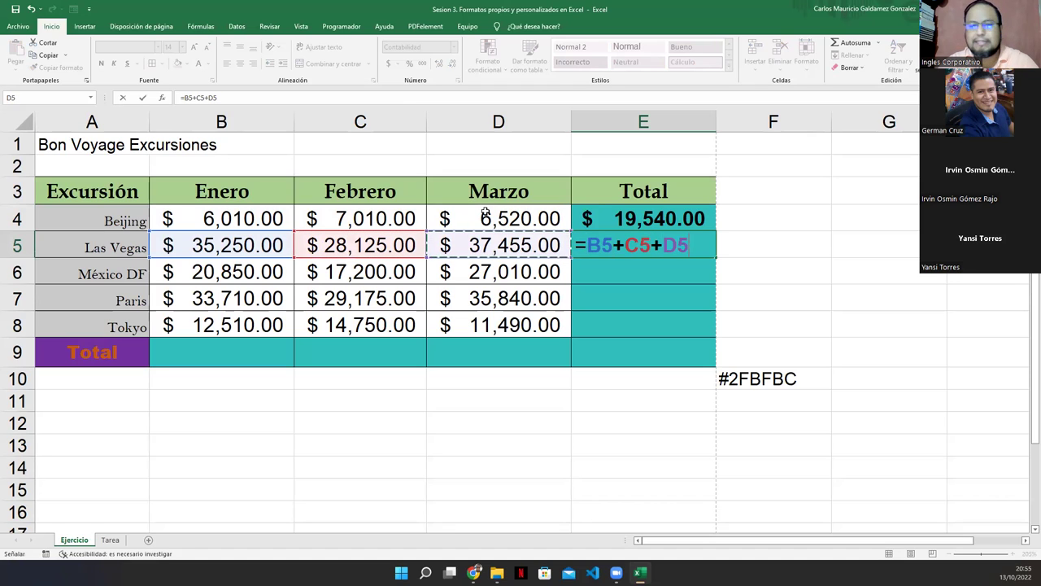
pyautogui.press('Return')
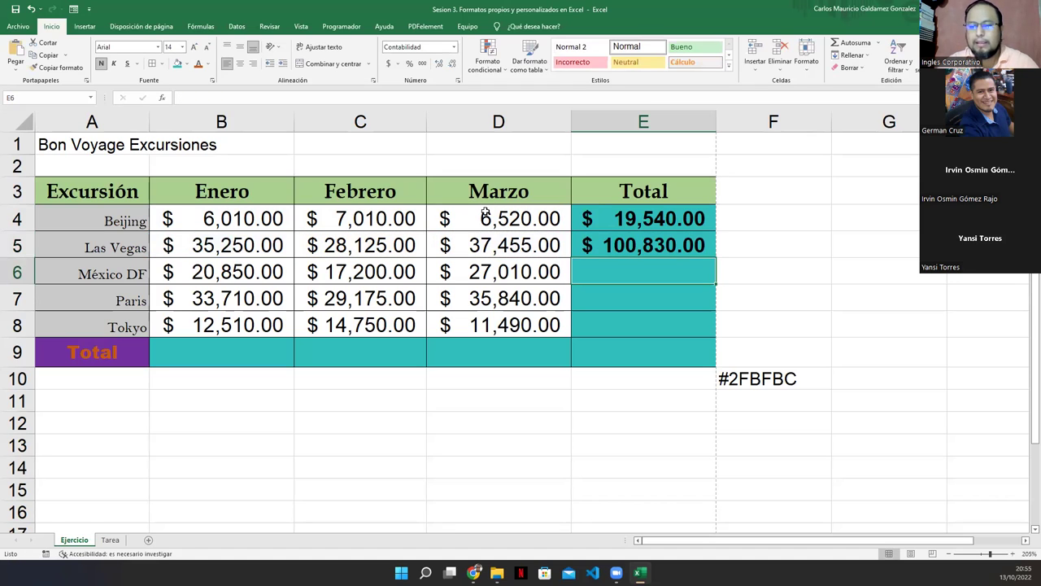
# - Enter the formula =B6+C6+D6 in E6 to total the México DF row
pyautogui.write('=')
pyautogui.press('Left')
pyautogui.press('Left')
pyautogui.press('Left')
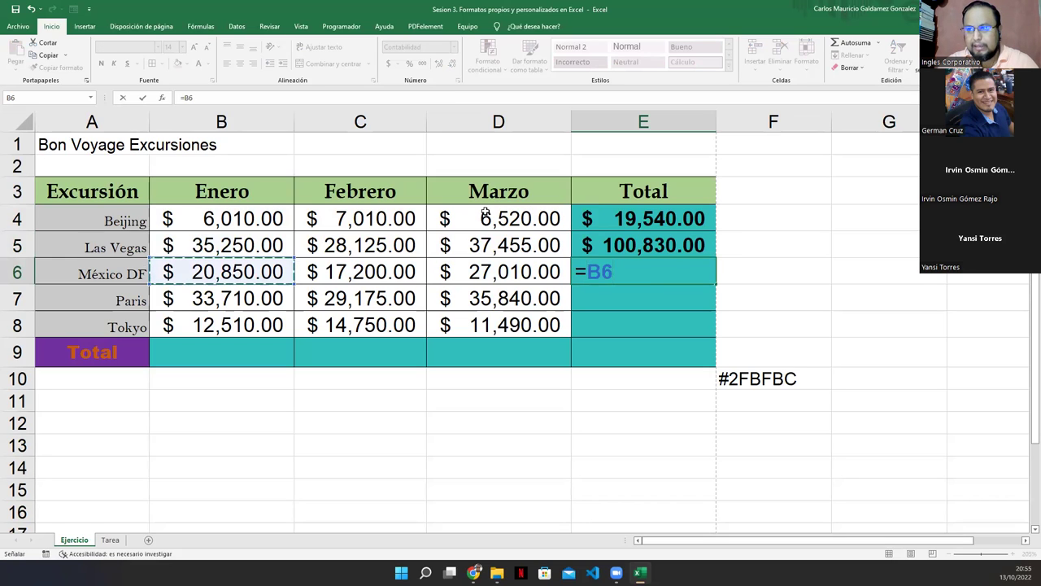
pyautogui.write('+')
pyautogui.press('Left')
pyautogui.press('Left')
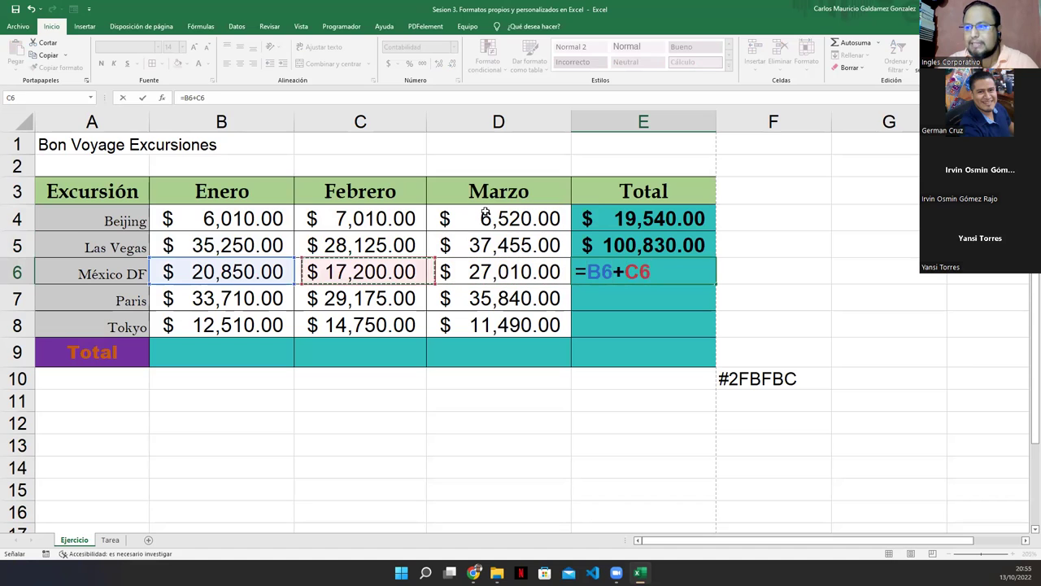
pyautogui.write('+')
pyautogui.press('Left')
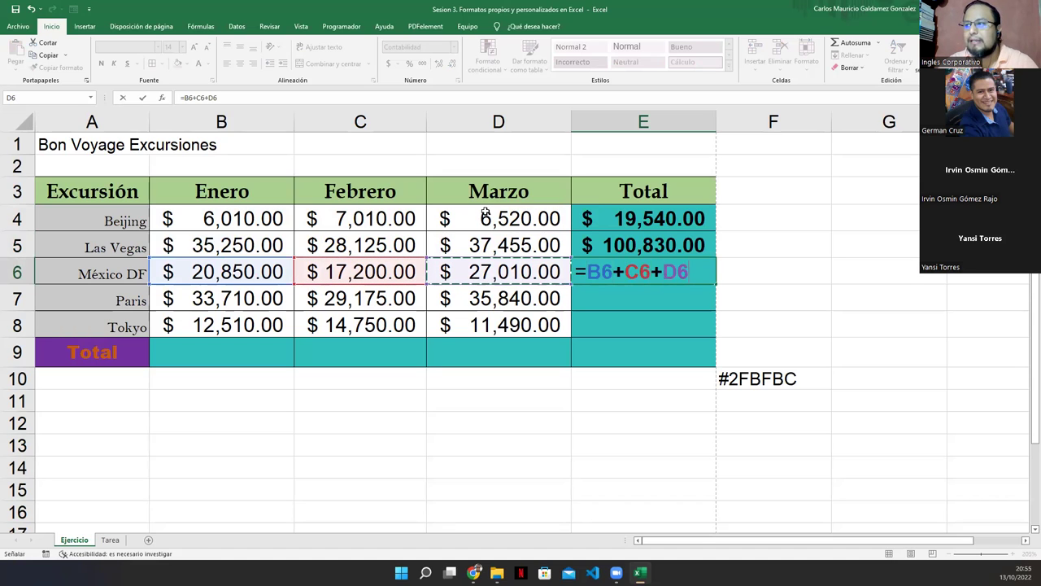
pyautogui.press('Return')
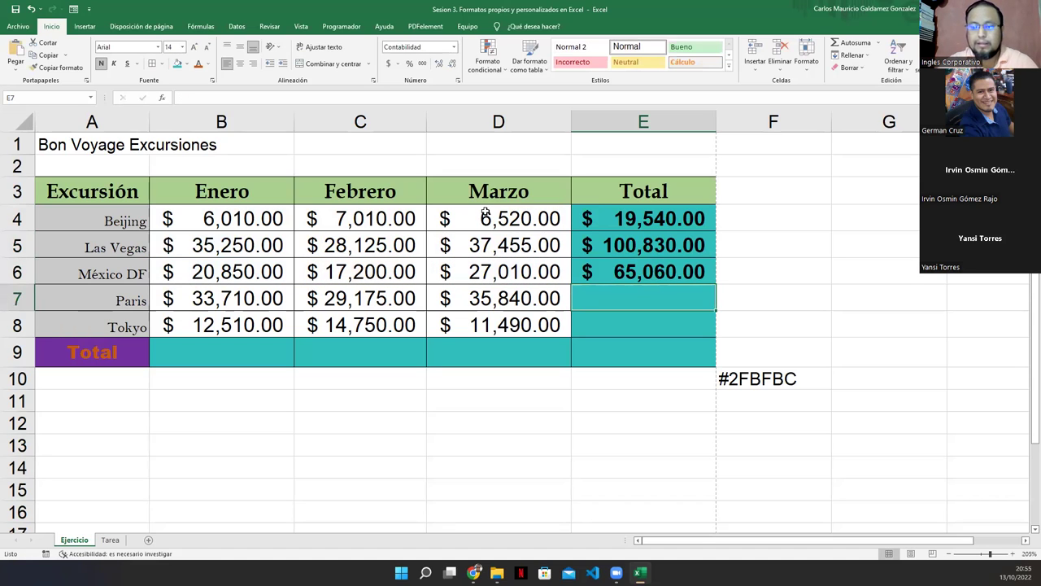
# - Enter the formula =B7+C7+D7 in E7 to total the Paris row
pyautogui.write('=')
pyautogui.press('Left')
pyautogui.press('Left')
pyautogui.press('Left')
pyautogui.write('+')
pyautogui.press('Left')
pyautogui.press('Left')
pyautogui.write('+')
pyautogui.press('Left')
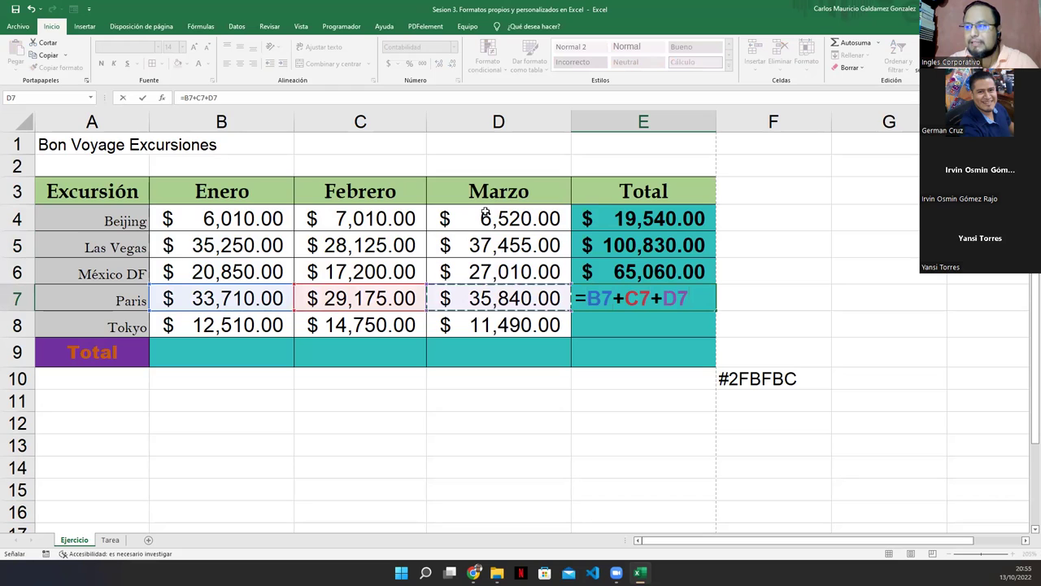
pyautogui.press('Return')
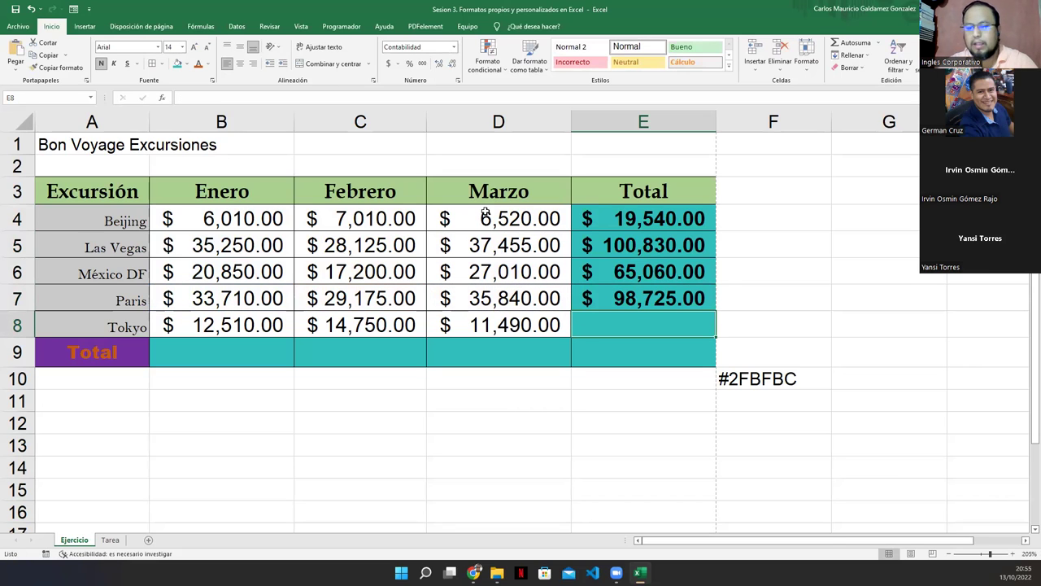
# - Enter the formula =B8+C8+D8 in E8 to total the Tokyo row
pyautogui.write('=')
pyautogui.press('Left')
pyautogui.press('Left')
pyautogui.press('Left')
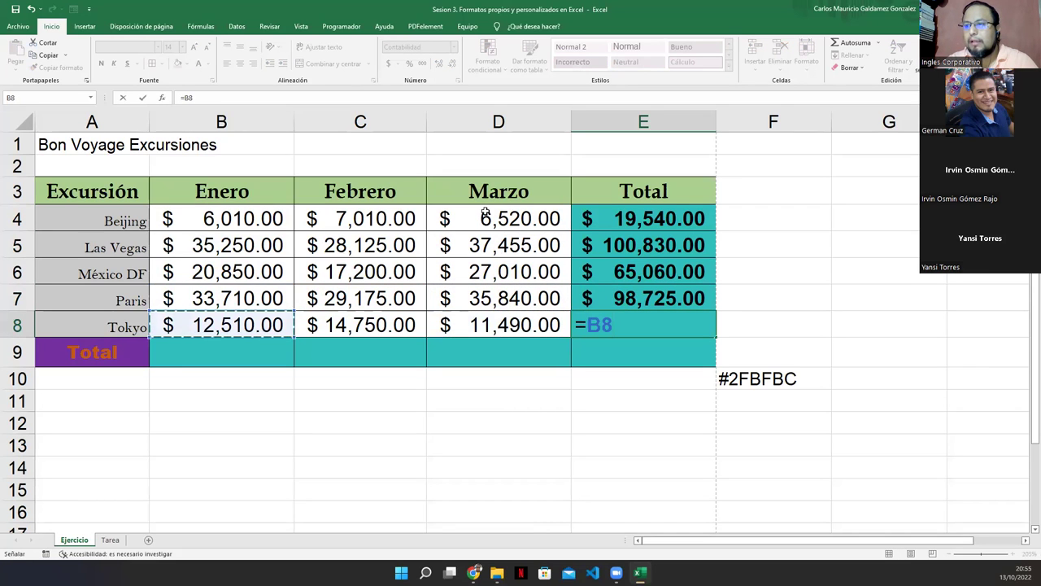
pyautogui.write('+')
pyautogui.press('Left')
pyautogui.press('Left')
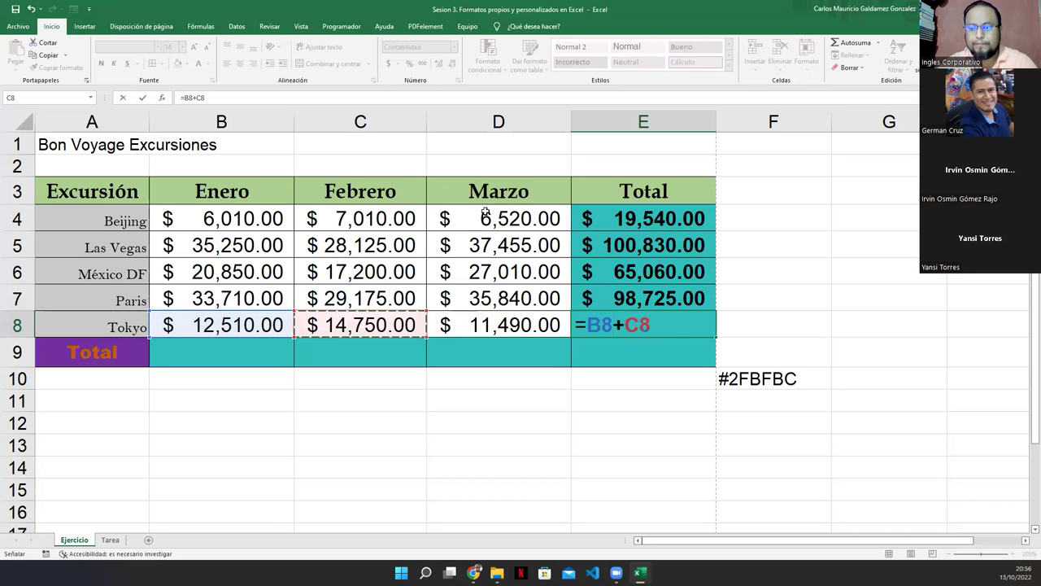
pyautogui.write('+')
pyautogui.press('Left')
pyautogui.press('Return')
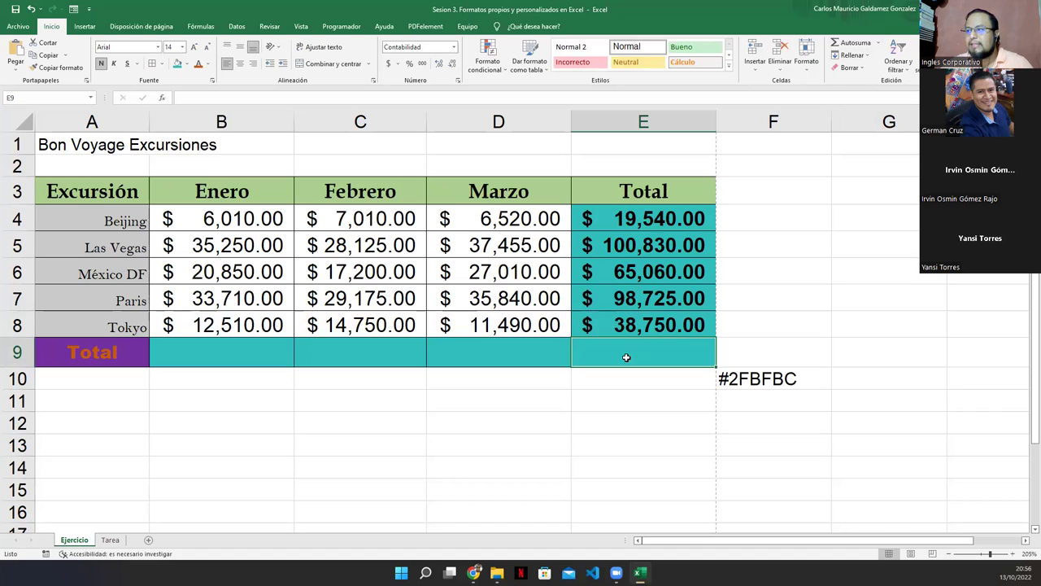
# - Total the Total column in E9 with AutoSum over E4:E8, and select the summed range to check it
pyautogui.click(847, 45)
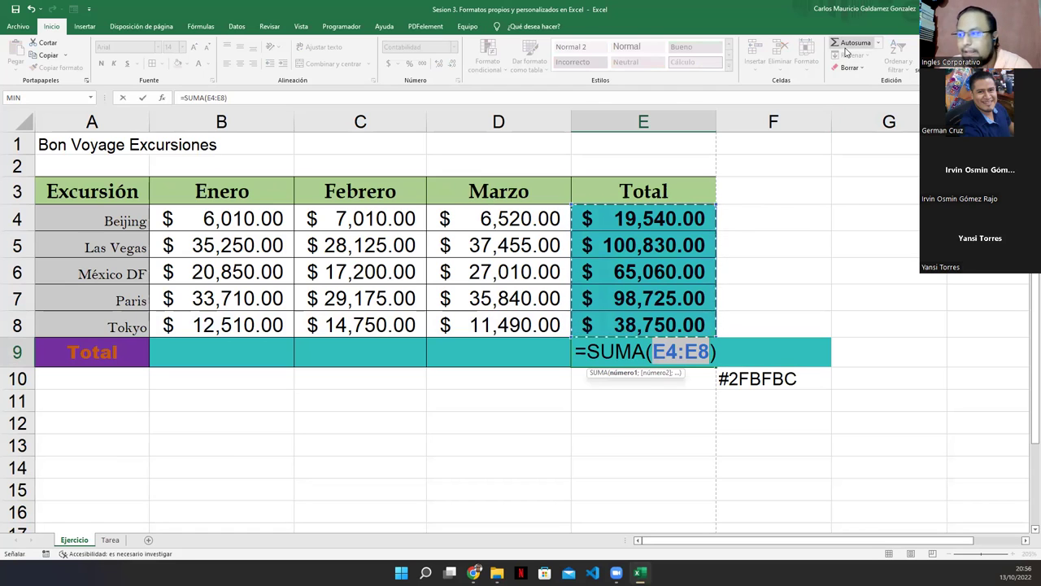
pyautogui.press('Return')
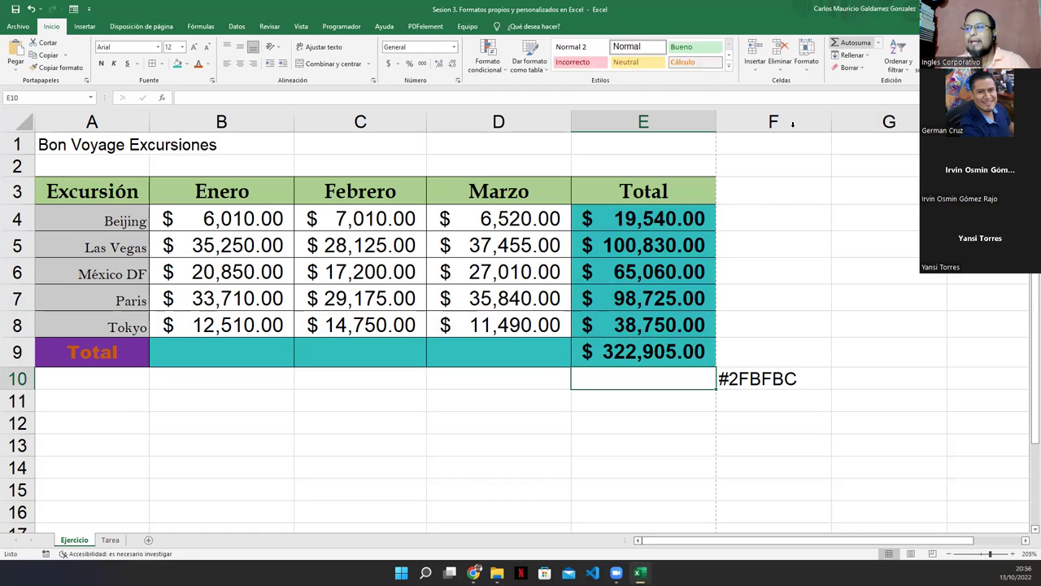
pyautogui.click(669, 355)
pyautogui.moveTo(615, 218); pyautogui.dragTo(617, 327)
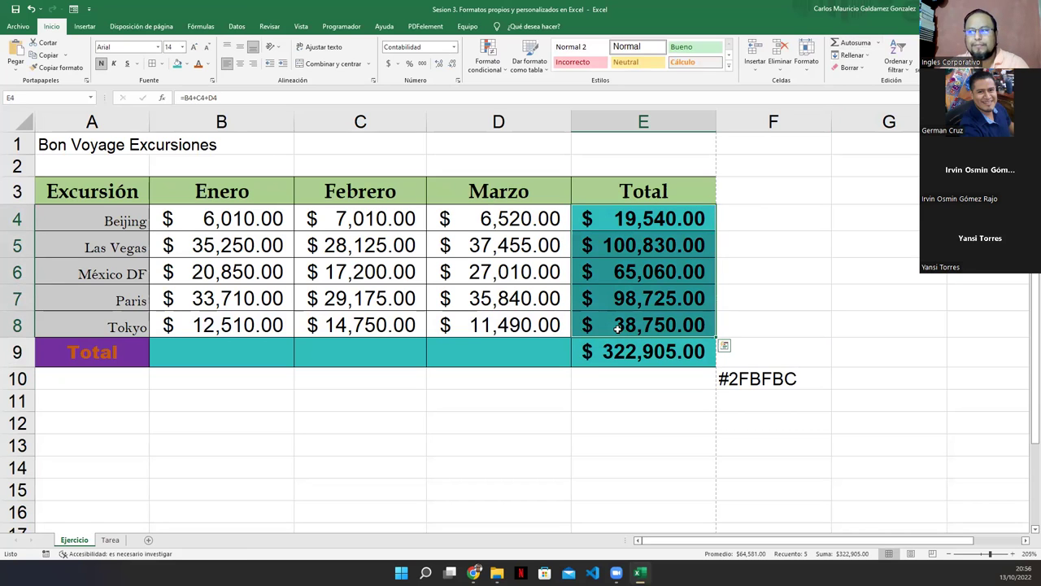
# - Total the Enero, Febrero and Marzo columns in B9:D9 with AutoSum over rows 4 to 8
pyautogui.click(246, 352)
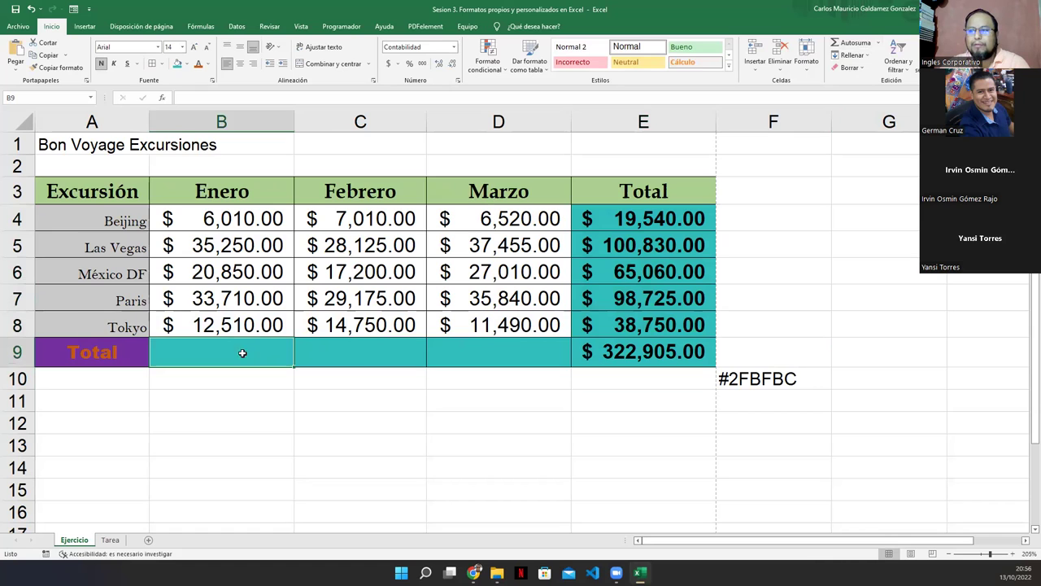
pyautogui.click(852, 44)
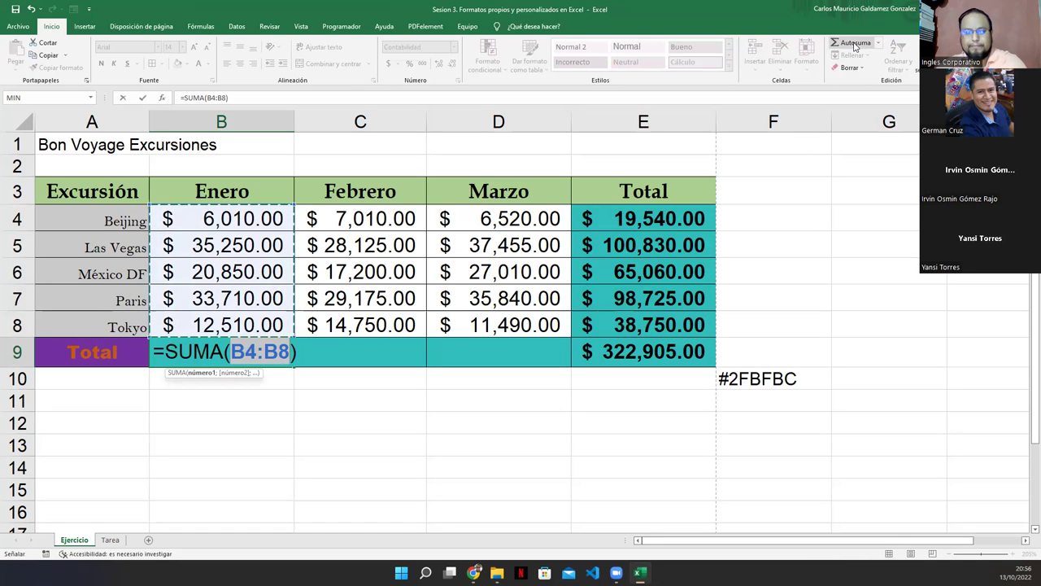
pyautogui.press('Tab')
pyautogui.click(854, 44)
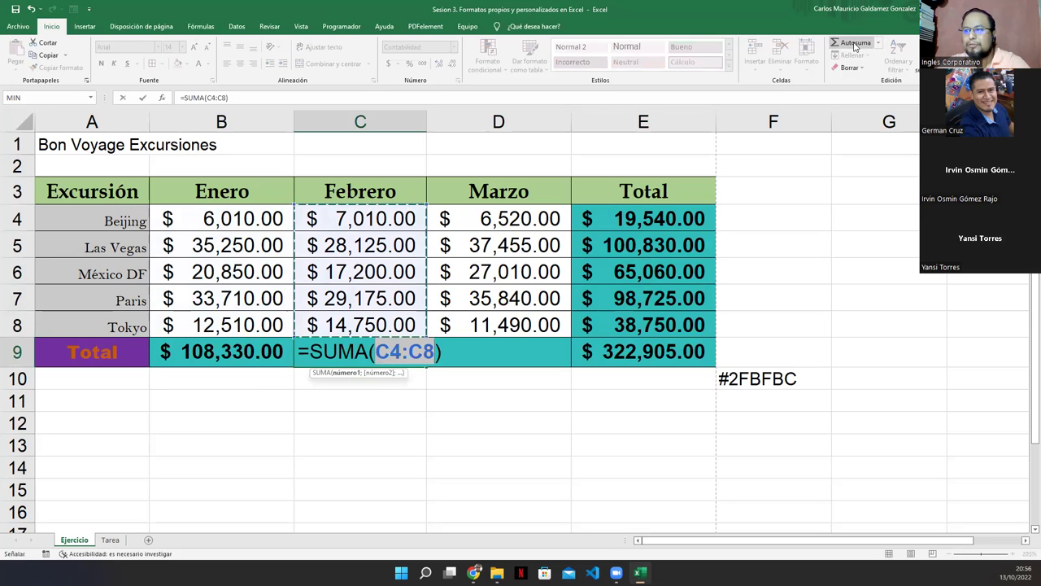
pyautogui.press('Tab')
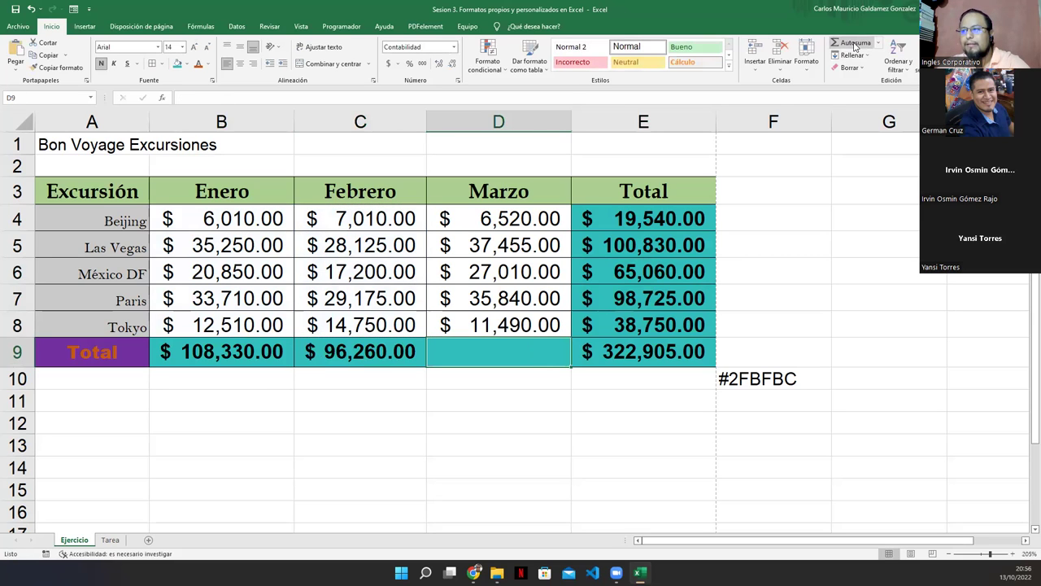
pyautogui.click(854, 44)
pyautogui.press('Tab')
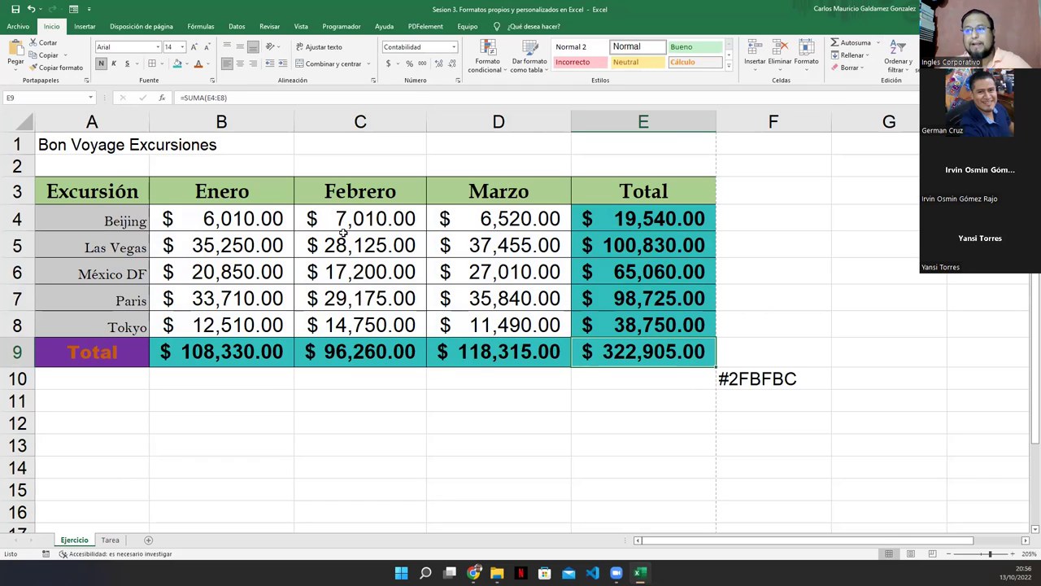
# - Merge and centre the Bon Voyage Excursiones title across A1:E1
pyautogui.click(124, 145)
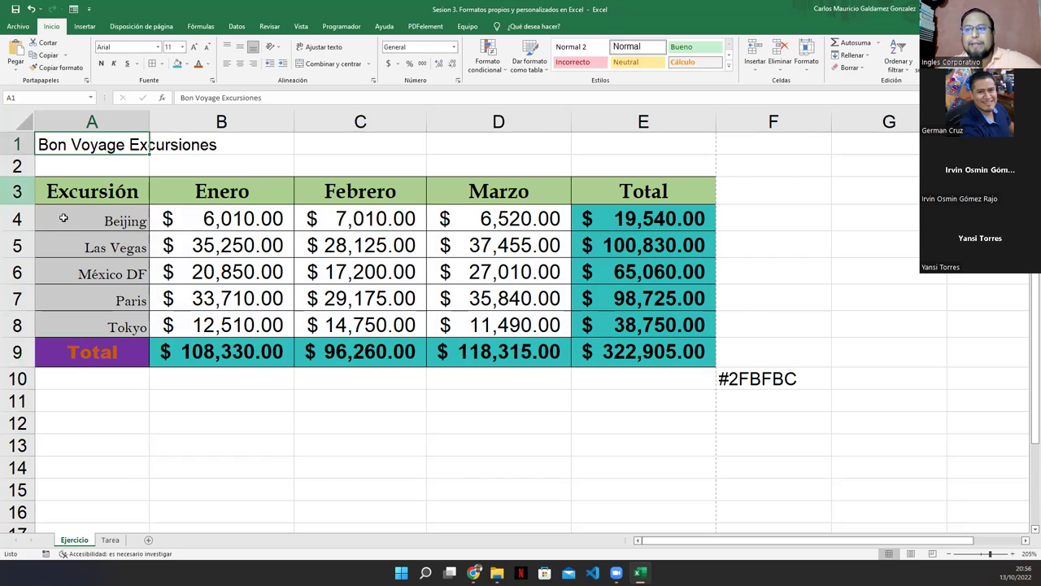
pyautogui.keyDown('shift'); pyautogui.click(622, 139); pyautogui.keyUp('shift')
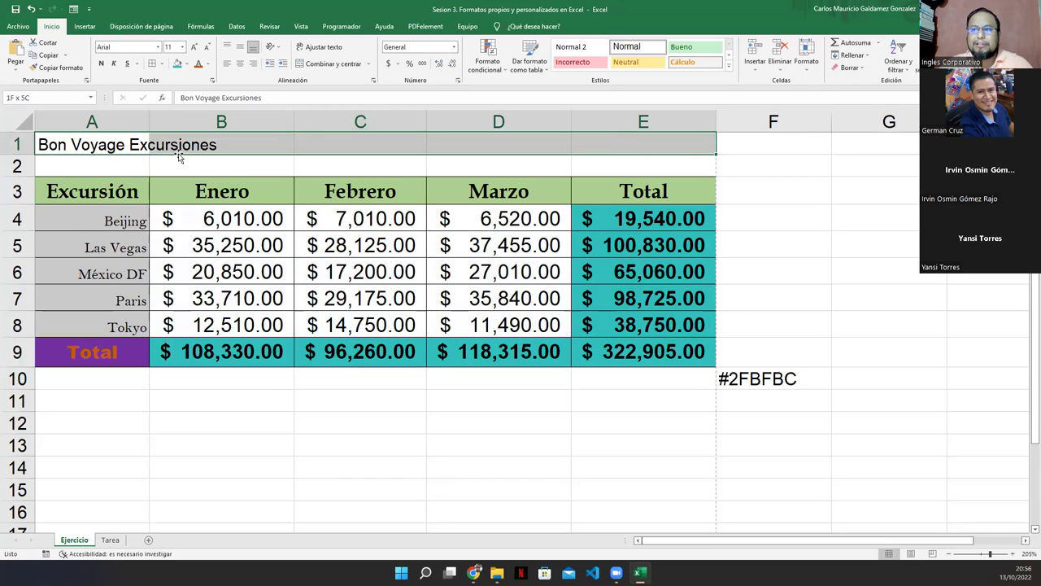
pyautogui.moveTo(616, 145); pyautogui.dragTo(117, 140)
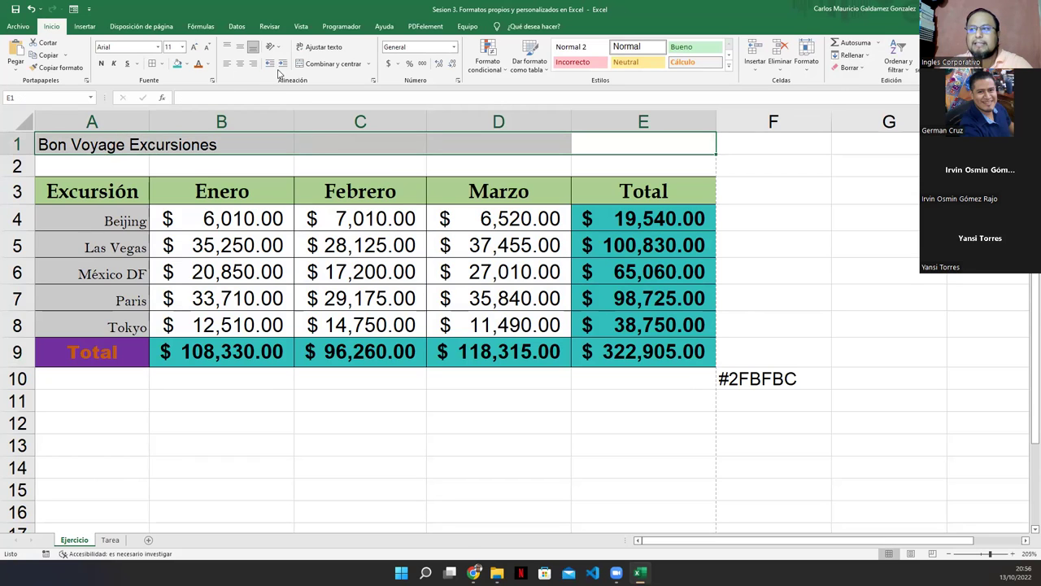
pyautogui.click(323, 65)
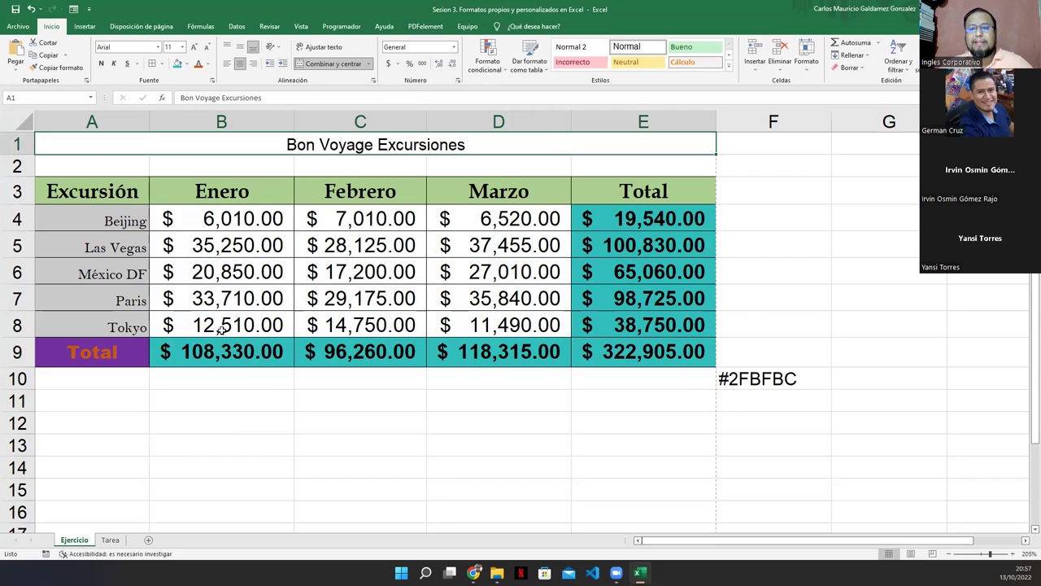
# - Increase the font size of the words Bon Voyage in the A1 title to 20
pyautogui.click(221, 98)
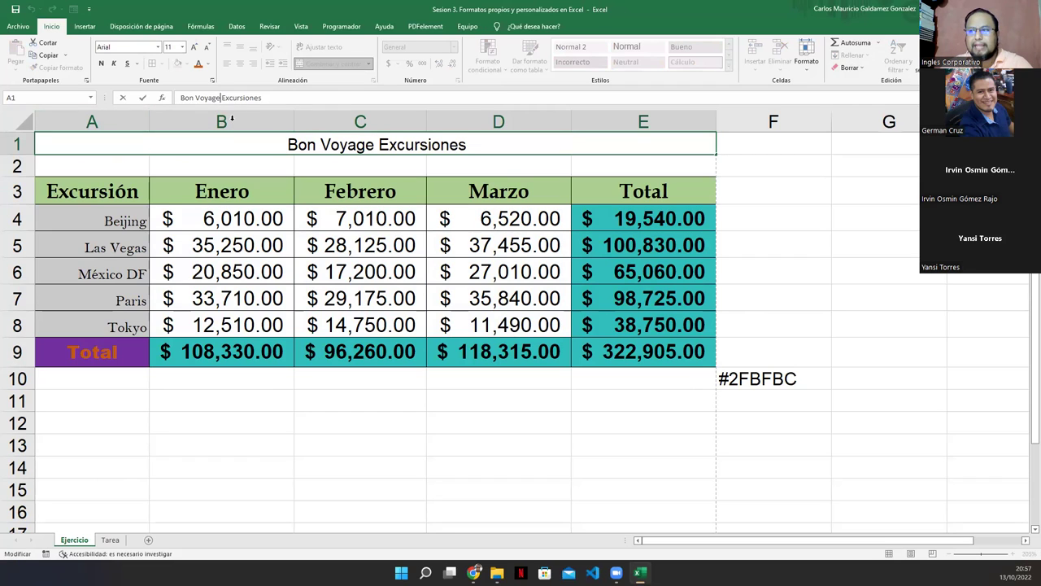
pyautogui.click(304, 144)
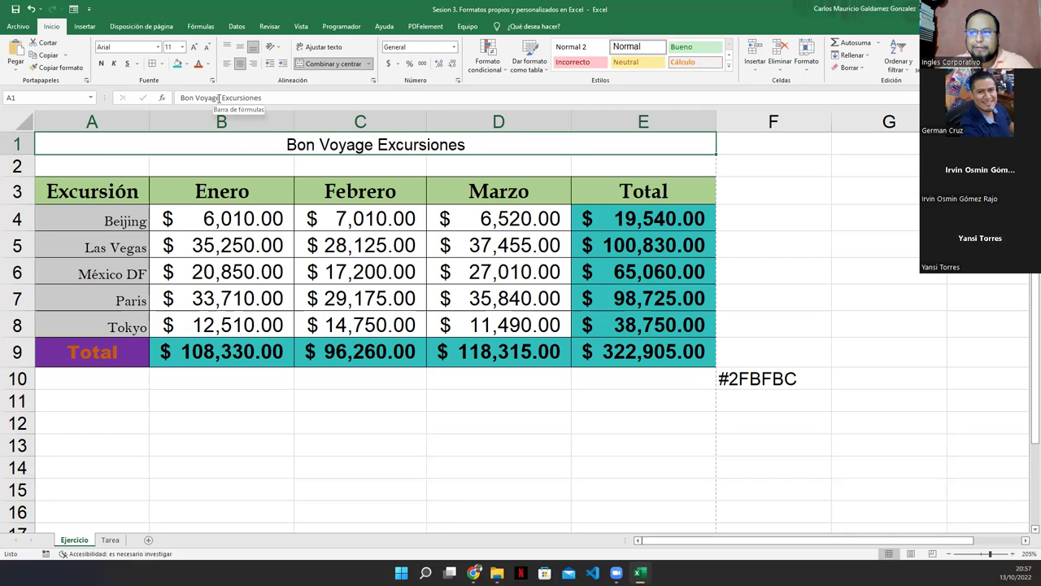
pyautogui.moveTo(218, 97); pyautogui.dragTo(176, 97)
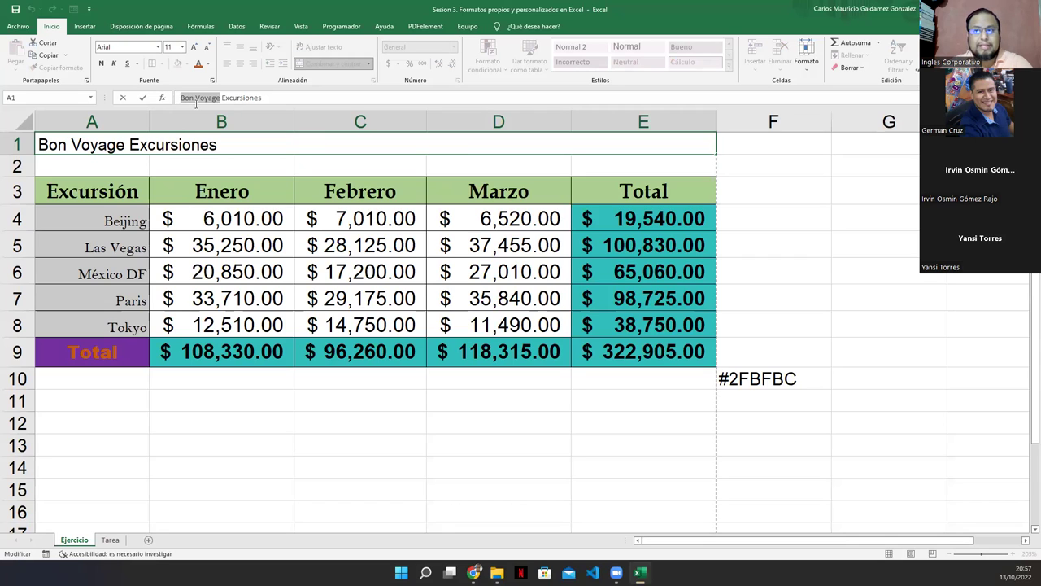
pyautogui.click(194, 47)
pyautogui.click(194, 47)
pyautogui.click(193, 47)
pyautogui.click(194, 47)
pyautogui.click(194, 47)
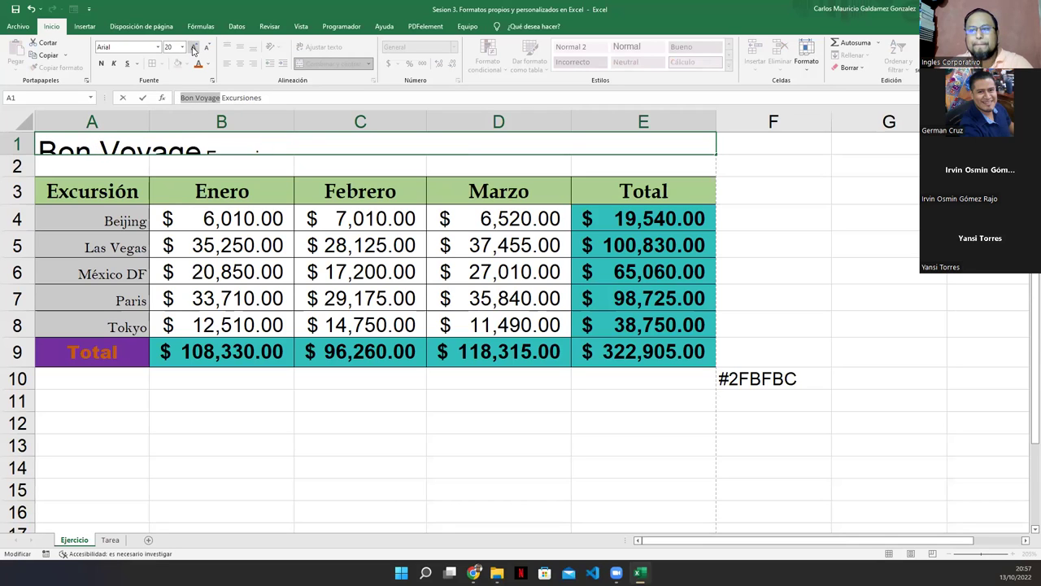
pyautogui.press('Return')
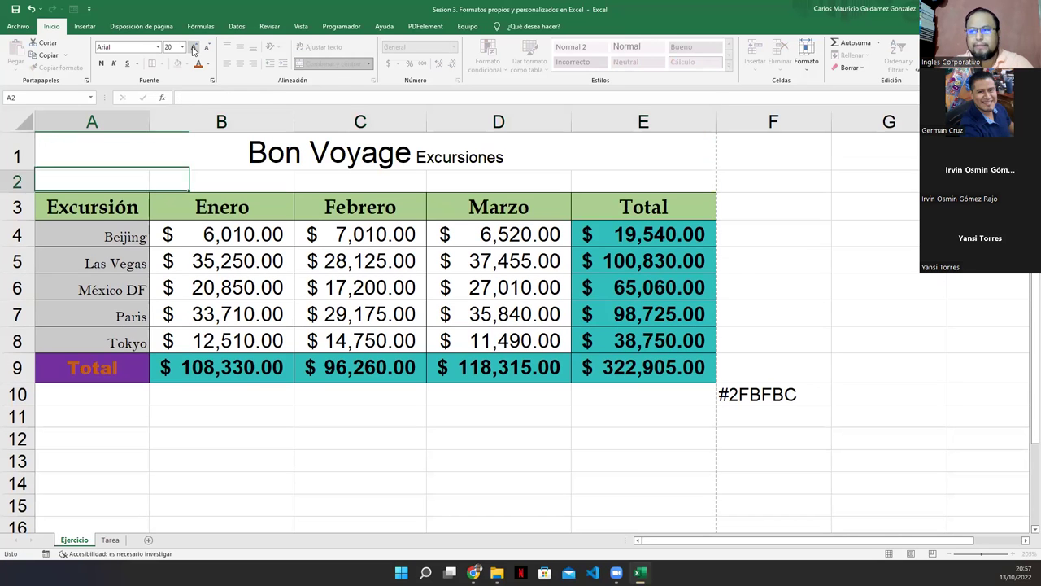
# - Format only the words Bon Voyage in the A1 title with the Caveat font and bold
pyautogui.click(317, 157)
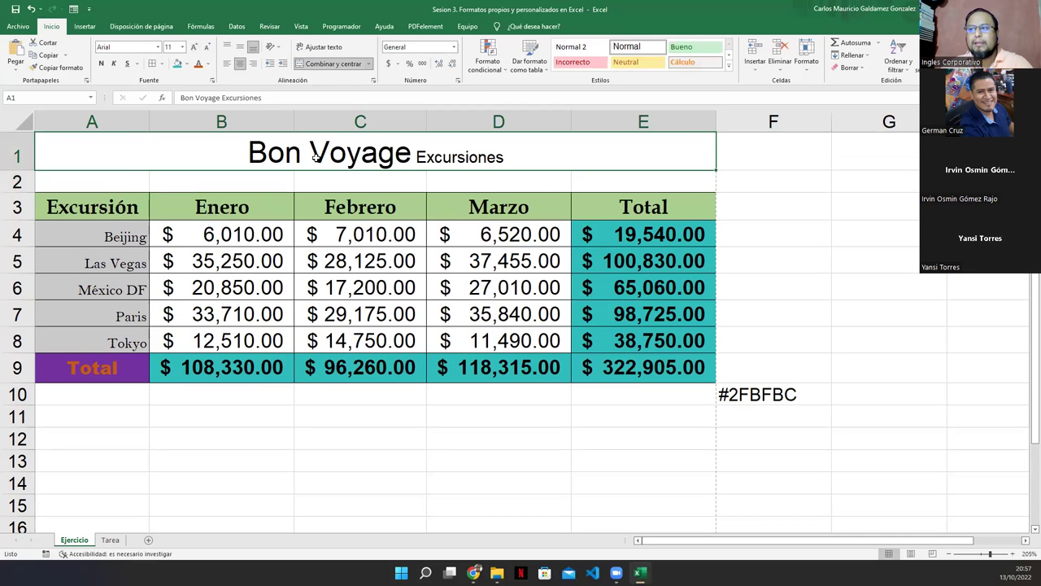
pyautogui.moveTo(221, 98); pyautogui.dragTo(181, 98)
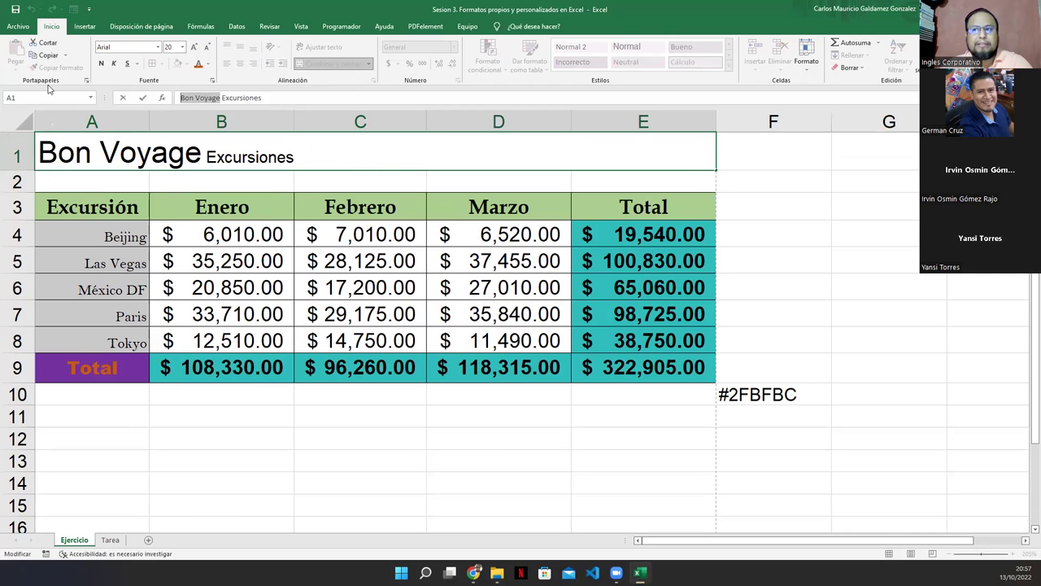
pyautogui.click(158, 49)
pyautogui.scroll(-10, 187, 244)
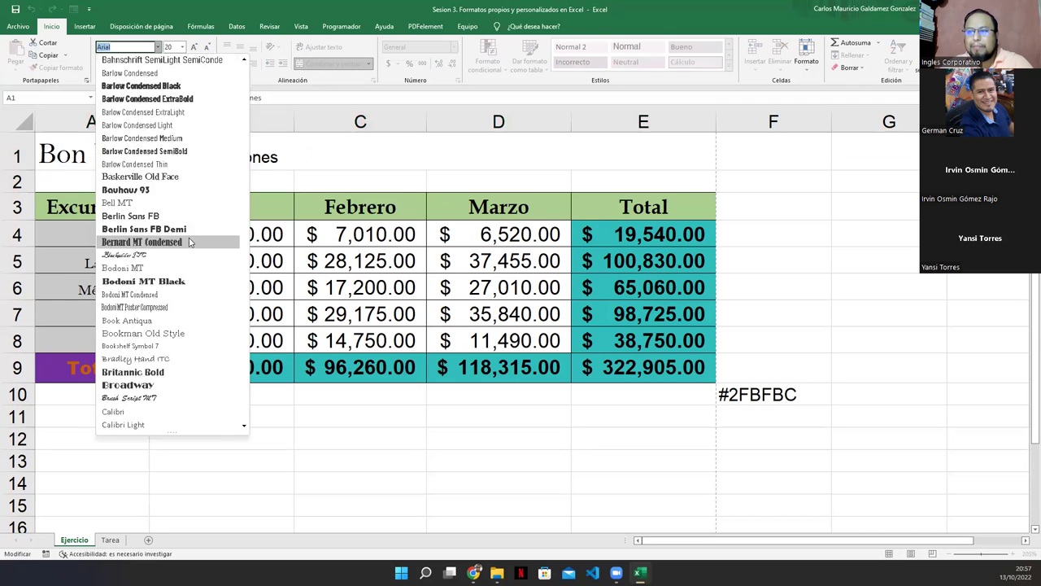
pyautogui.scroll(-9, 179, 252)
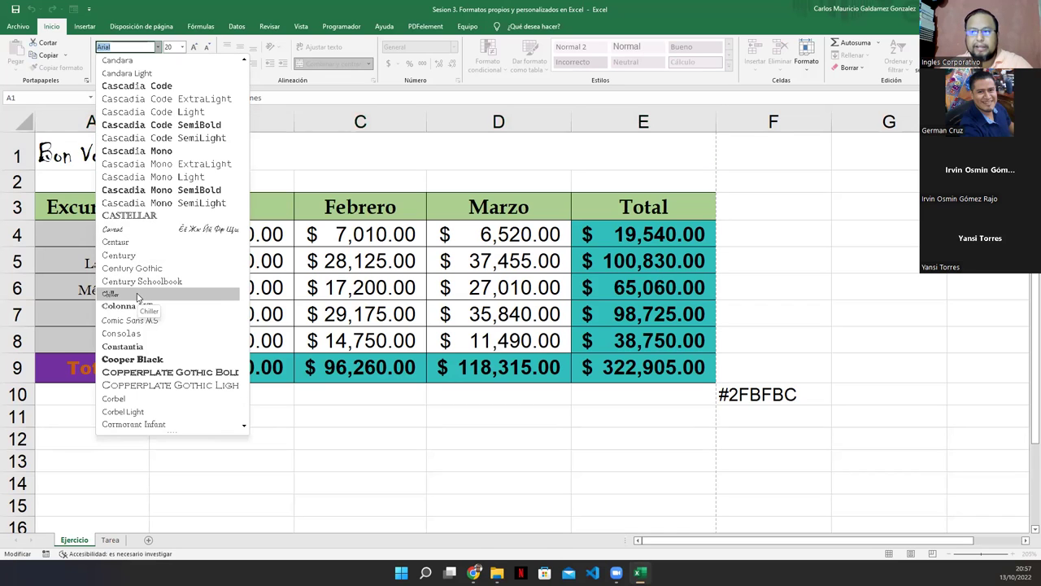
pyautogui.click(138, 232)
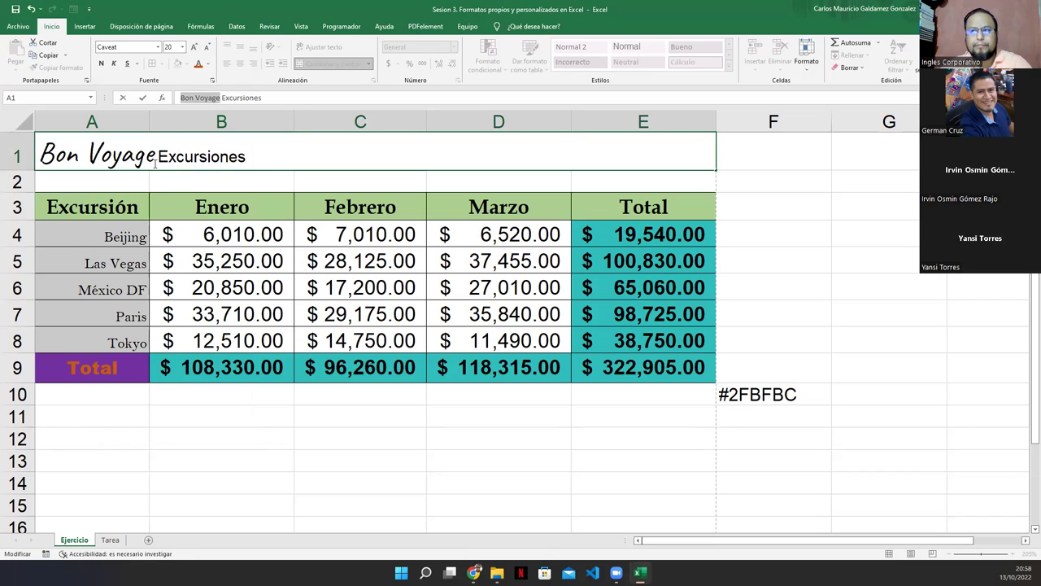
pyautogui.click(100, 63)
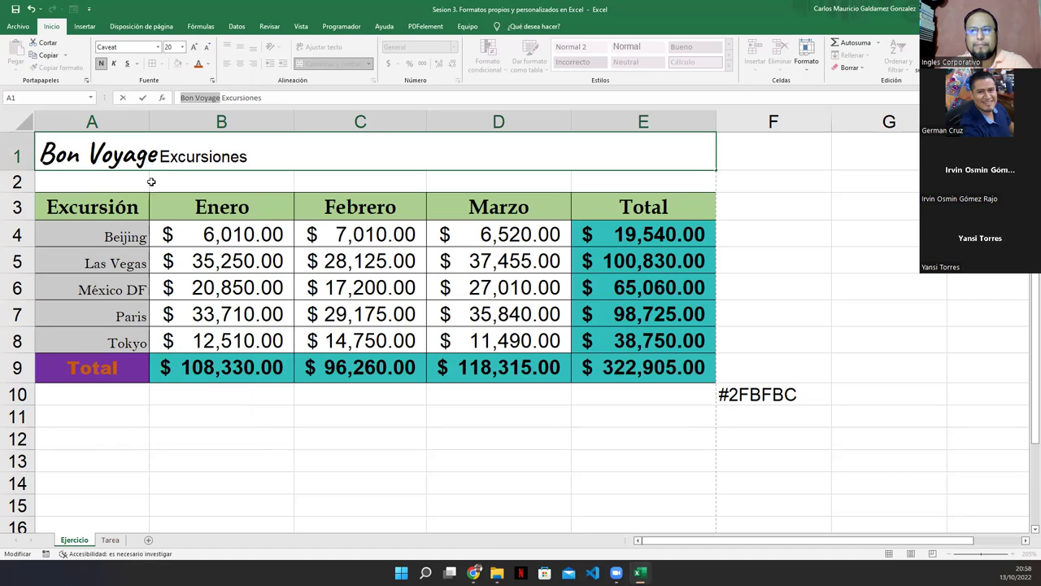
# - Add an extra space before Excursiones in the A1 title and reduce that word's font size to 9
pyautogui.click(223, 97)
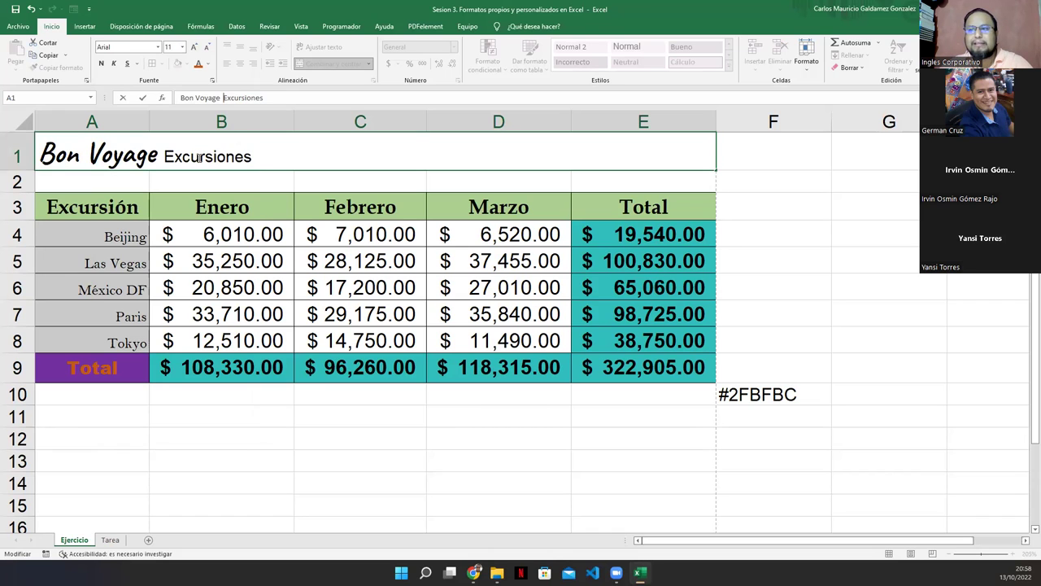
pyautogui.doubleClick(197, 160)
pyautogui.doubleClick(197, 160)
pyautogui.click(203, 47)
pyautogui.click(203, 47)
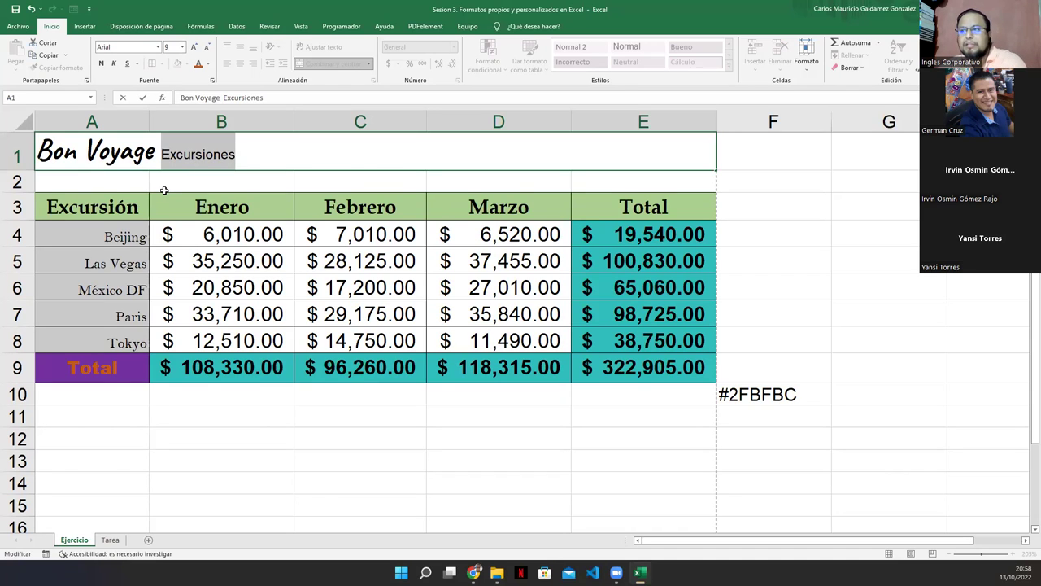
pyautogui.press('Return')
pyautogui.press('Up')
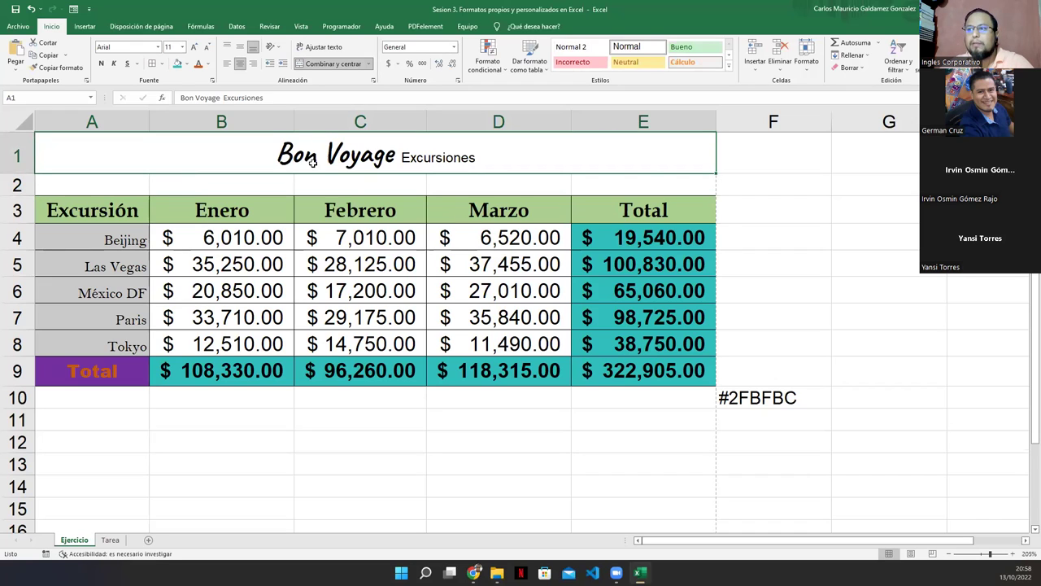
# - Colour the word Bon in the A1 title dark orange and the word Voyage standard purple
pyautogui.doubleClick(189, 98)
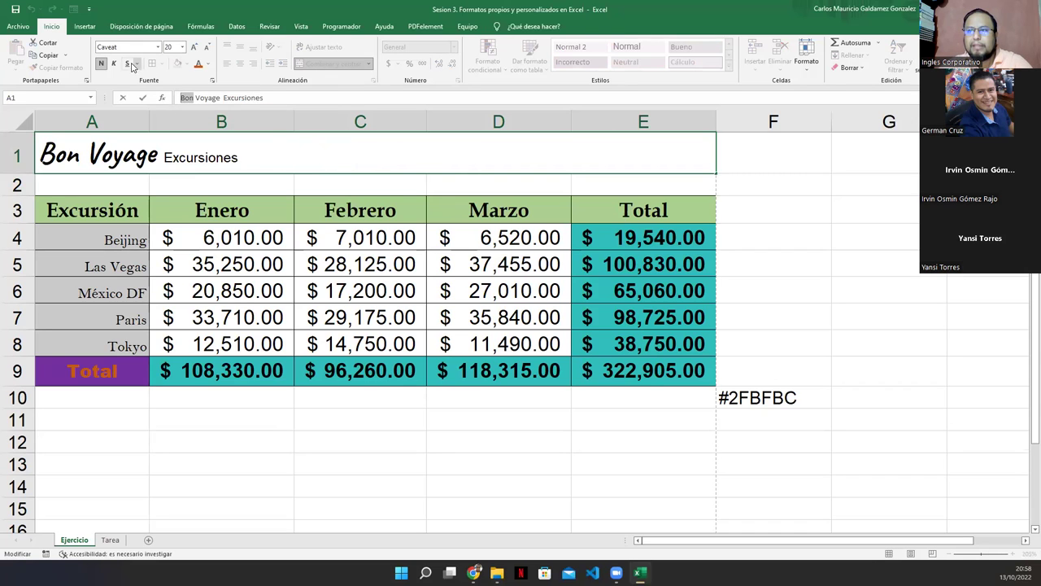
pyautogui.click(207, 65)
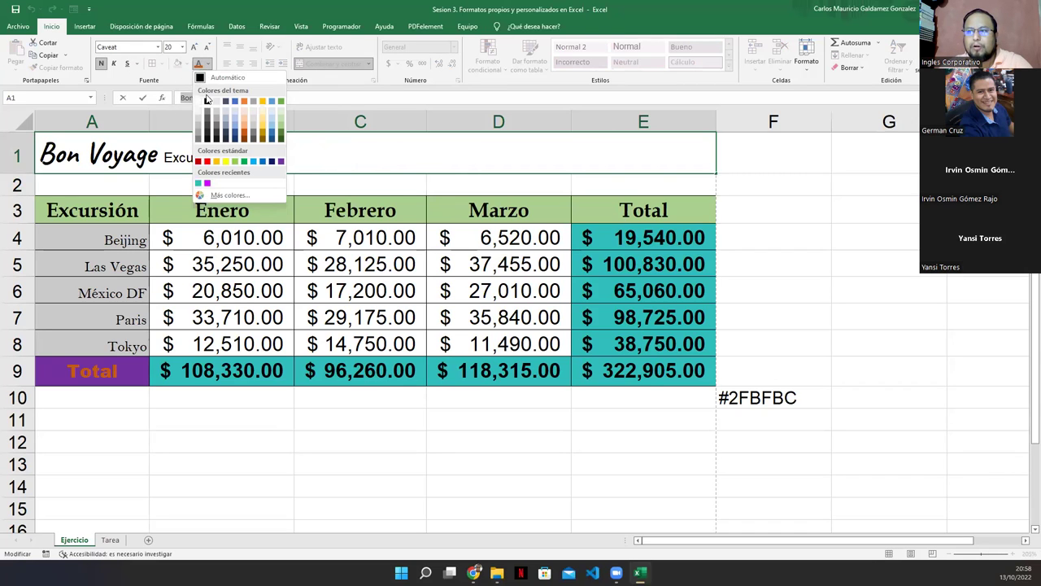
pyautogui.click(244, 136)
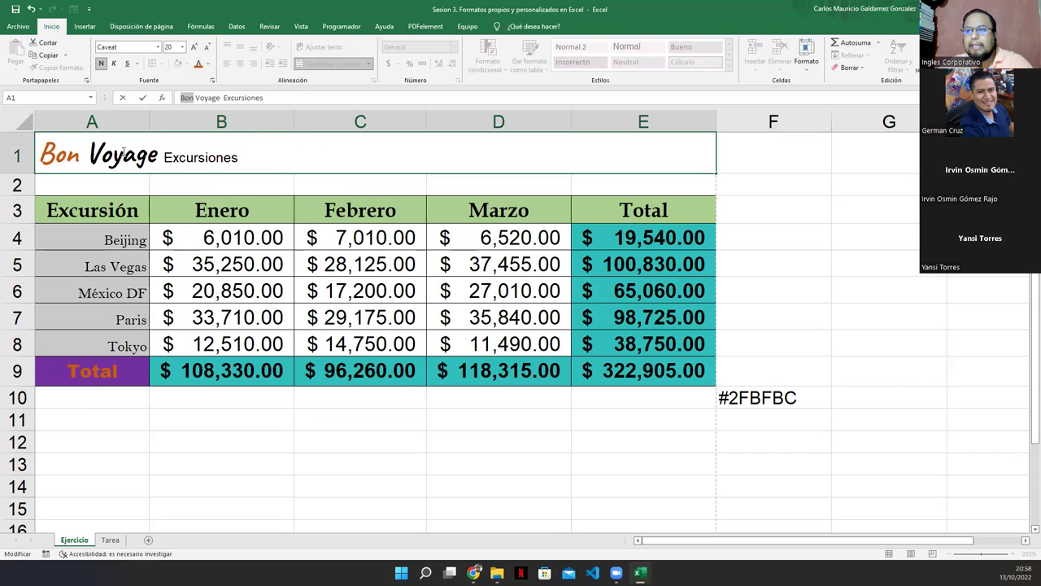
pyautogui.moveTo(196, 98); pyautogui.dragTo(220, 99)
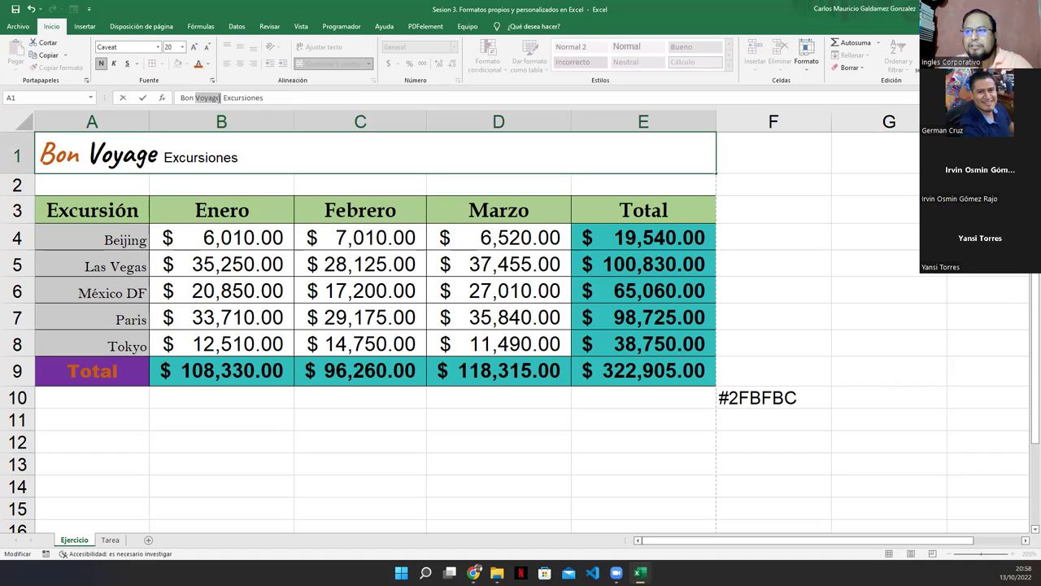
pyautogui.click(210, 63)
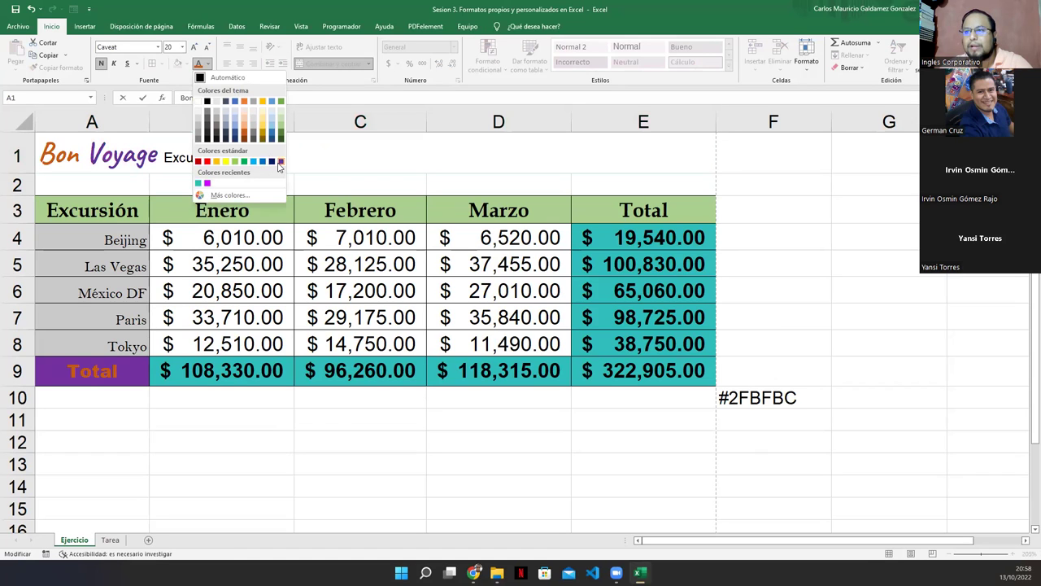
pyautogui.click(280, 161)
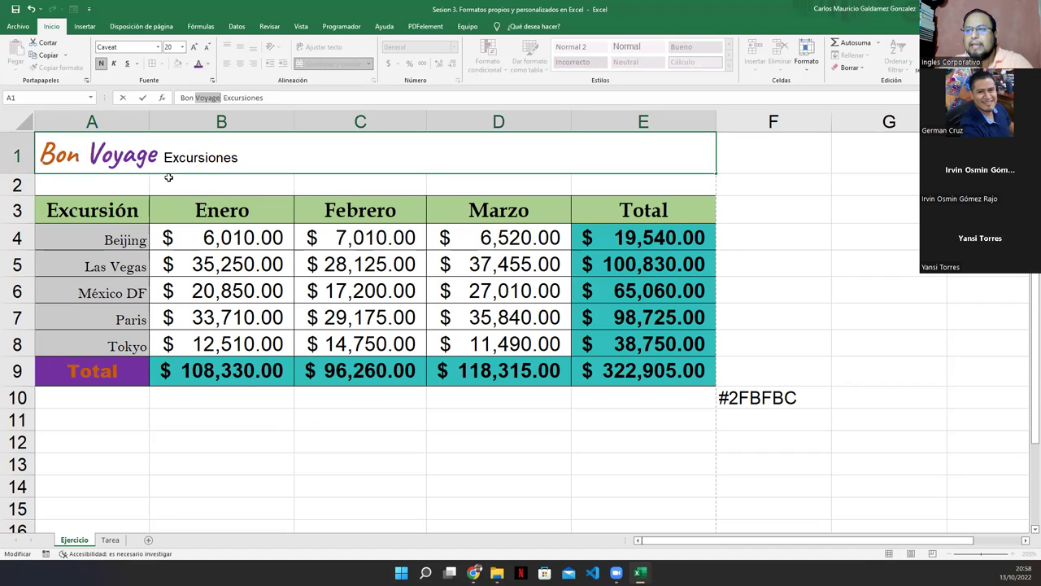
# - Increase the font size of the words Bon Voyage in A1 to 22
pyautogui.click(220, 99)
pyautogui.moveTo(218, 98); pyautogui.dragTo(181, 97)
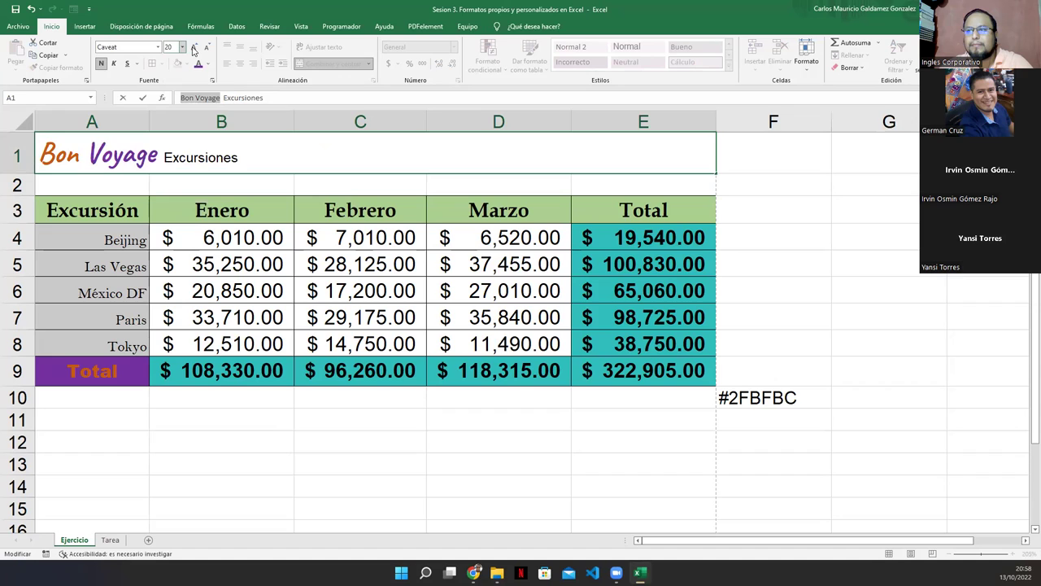
pyautogui.click(194, 47)
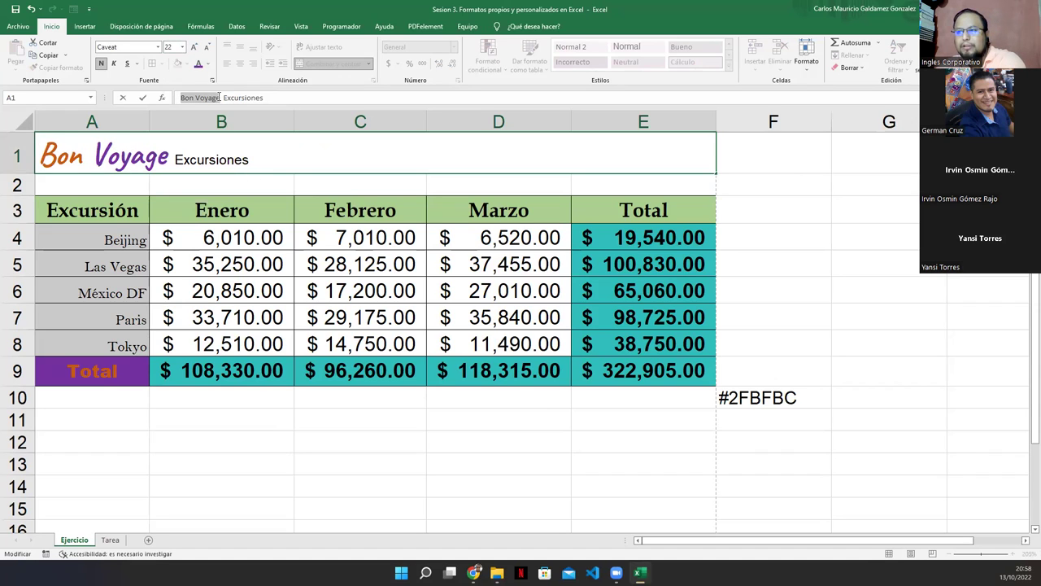
pyautogui.press('Return')
pyautogui.click(305, 171)
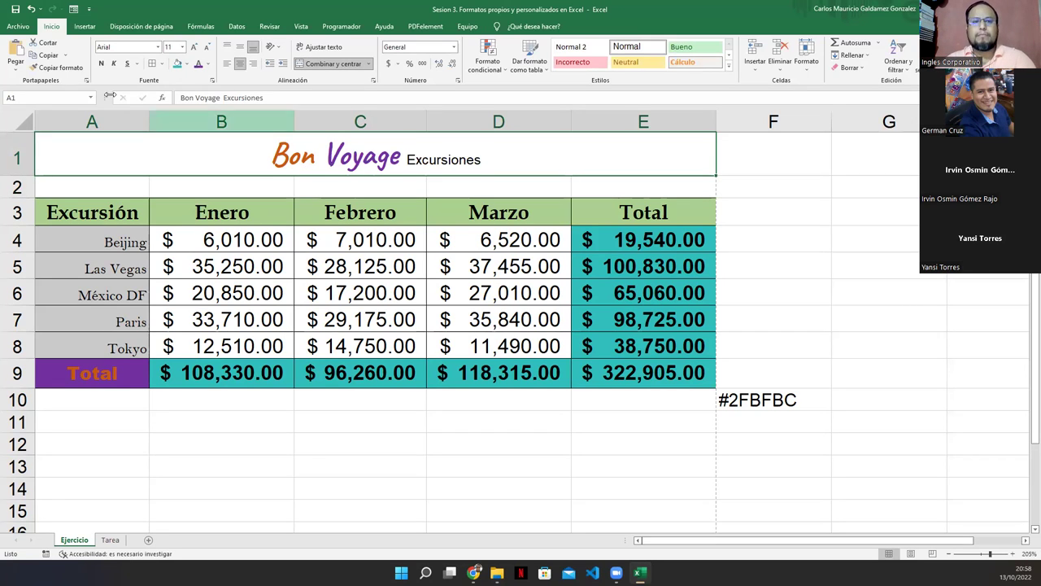
pyautogui.click(473, 572)
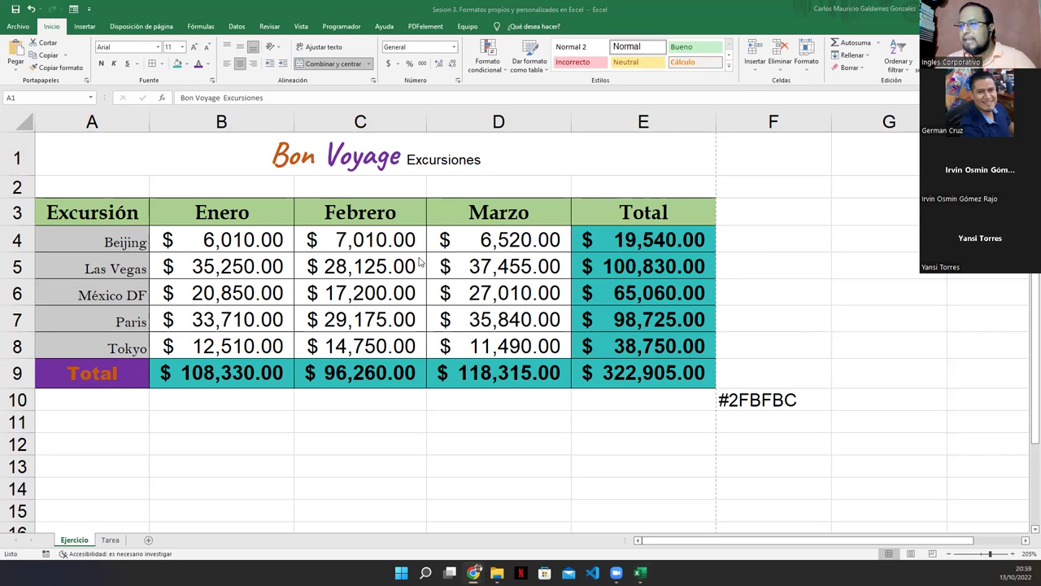
pyautogui.hotkey('alt', 'Tab')
pyautogui.click(766, 399)
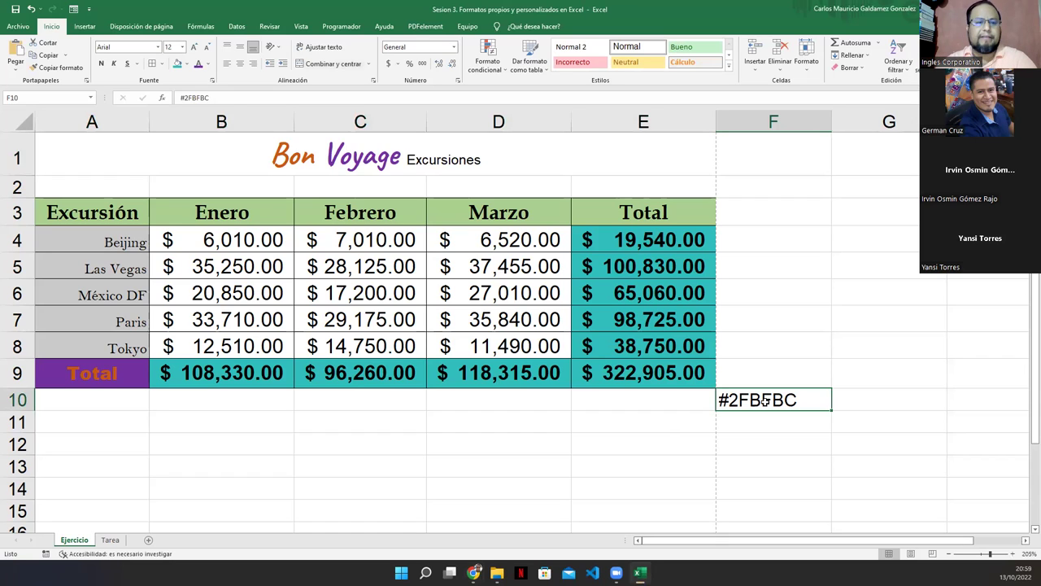
pyautogui.hotkey('alt', 'Tab')
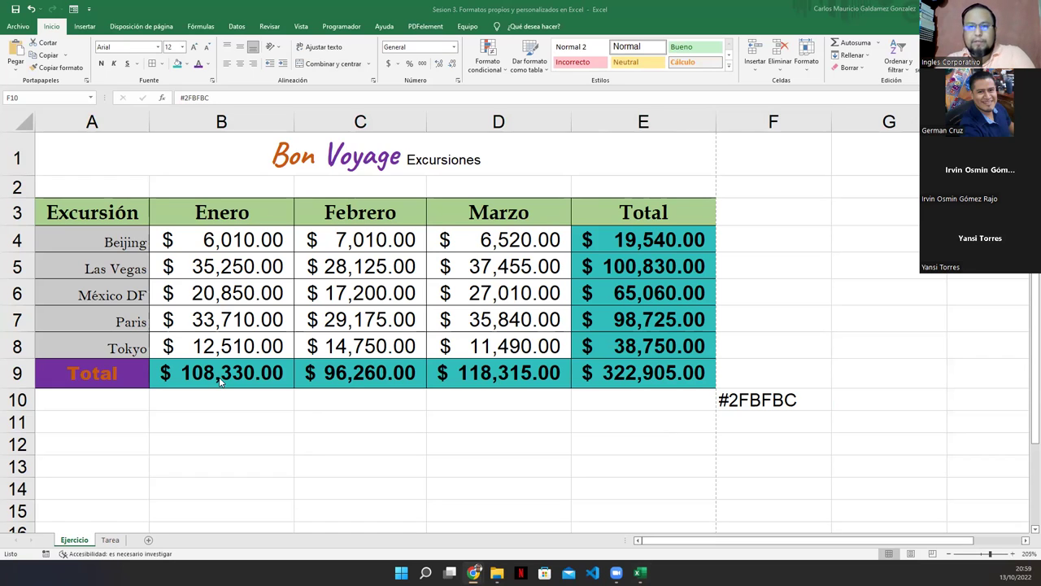
# - View the VENDEDORES table on the Tarea sheet and return to the Ejercicio sheet
pyautogui.click(110, 540)
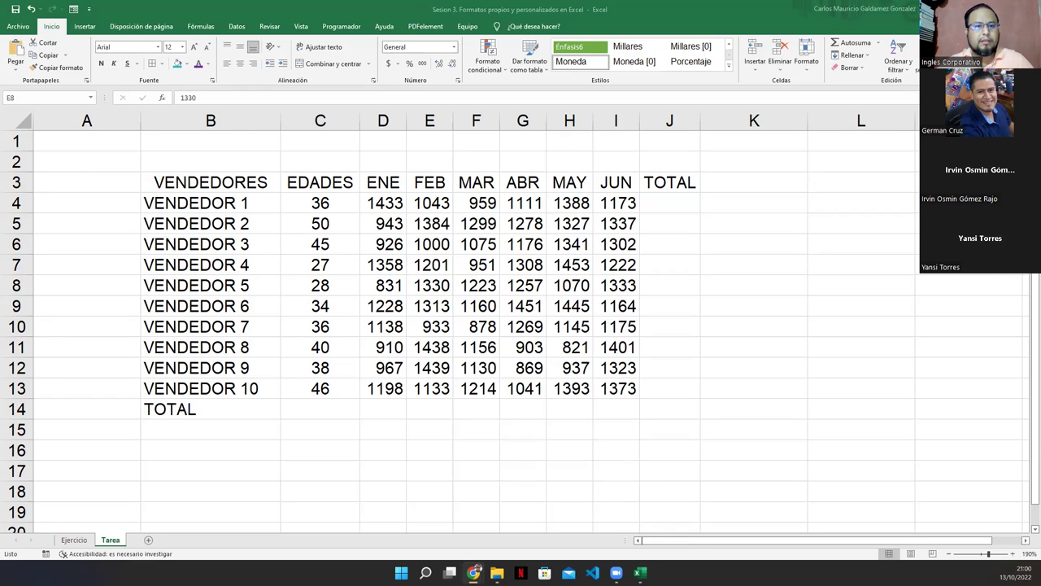
pyautogui.click(73, 540)
# - Select Bon Voyage in the A1 title and look through the available fonts around Caveat without changing it
pyautogui.doubleClick(295, 155)
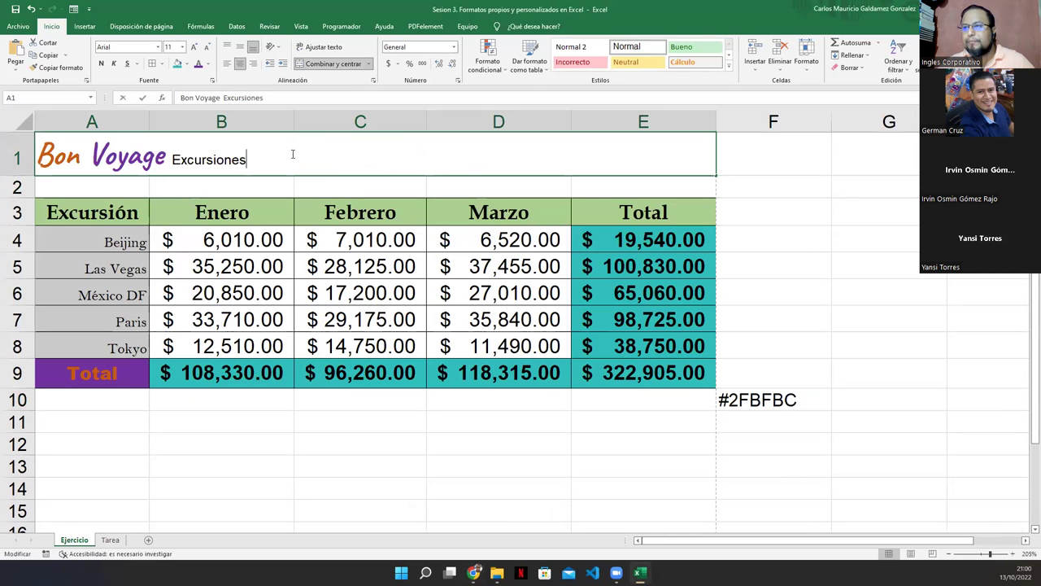
pyautogui.moveTo(167, 155); pyautogui.dragTo(36, 154)
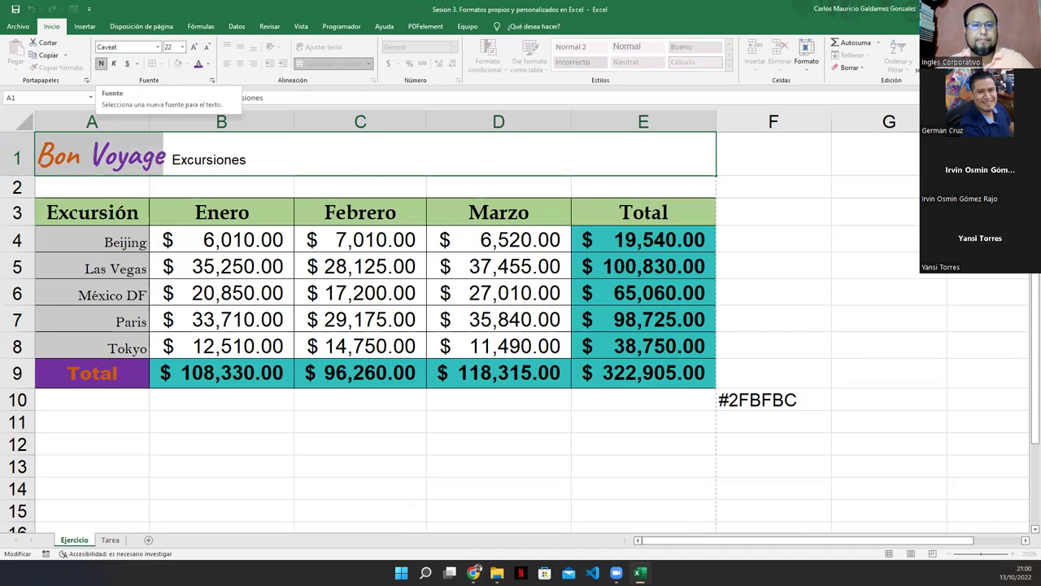
pyautogui.click(473, 572)
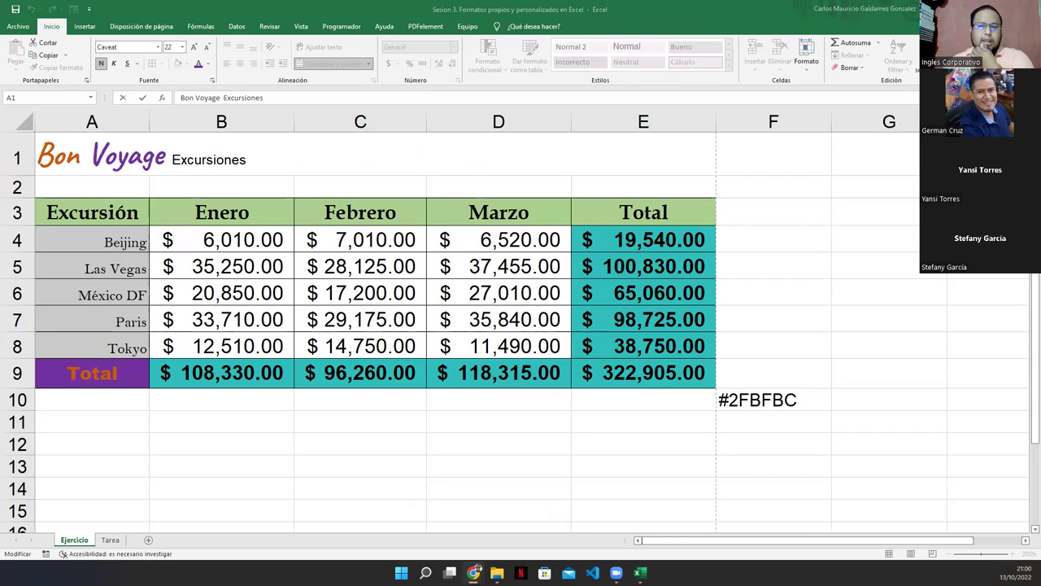
pyautogui.click(160, 49)
pyautogui.click(161, 49)
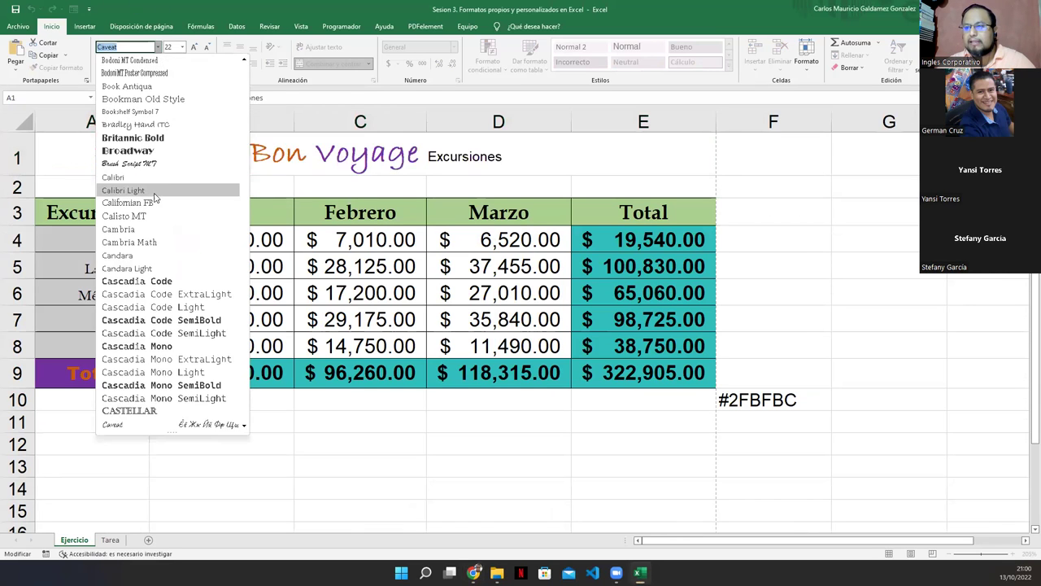
pyautogui.scroll(-4, 138, 236)
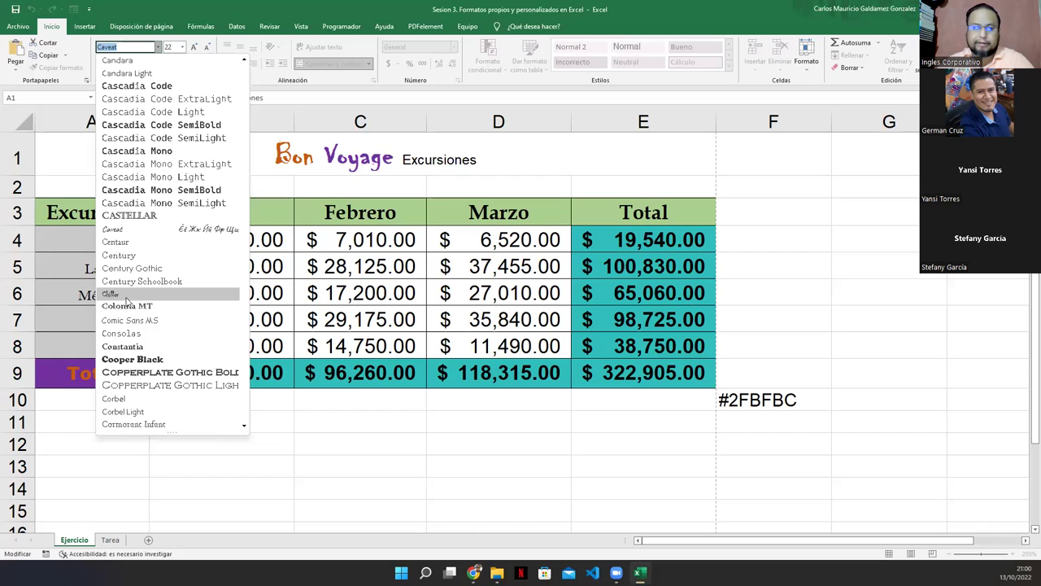
pyautogui.press('Escape')
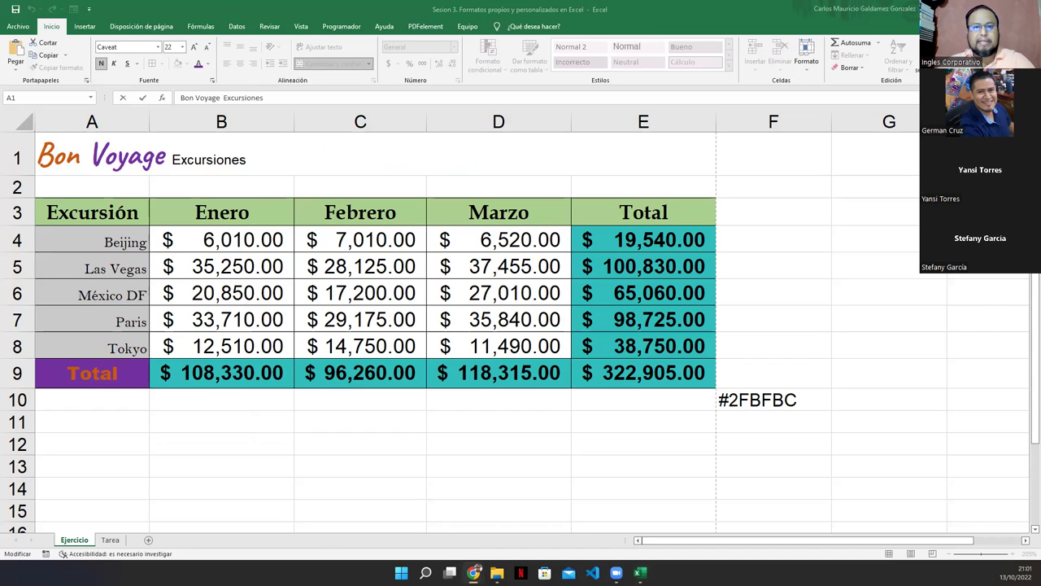
# - Switch to the full-screen presentation in the browser and advance to the next slide
pyautogui.click(473, 572)
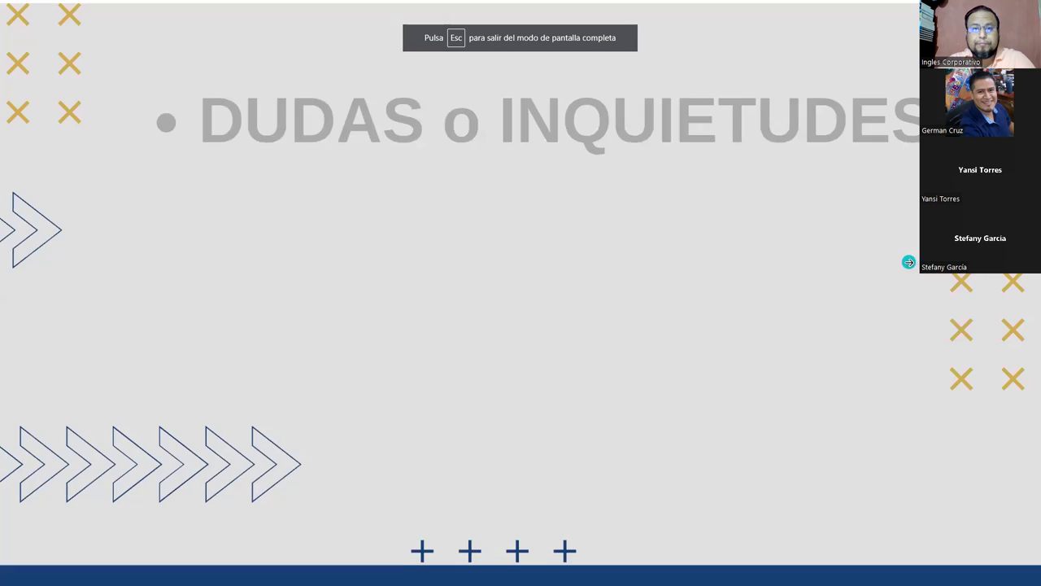
pyautogui.press('Right')
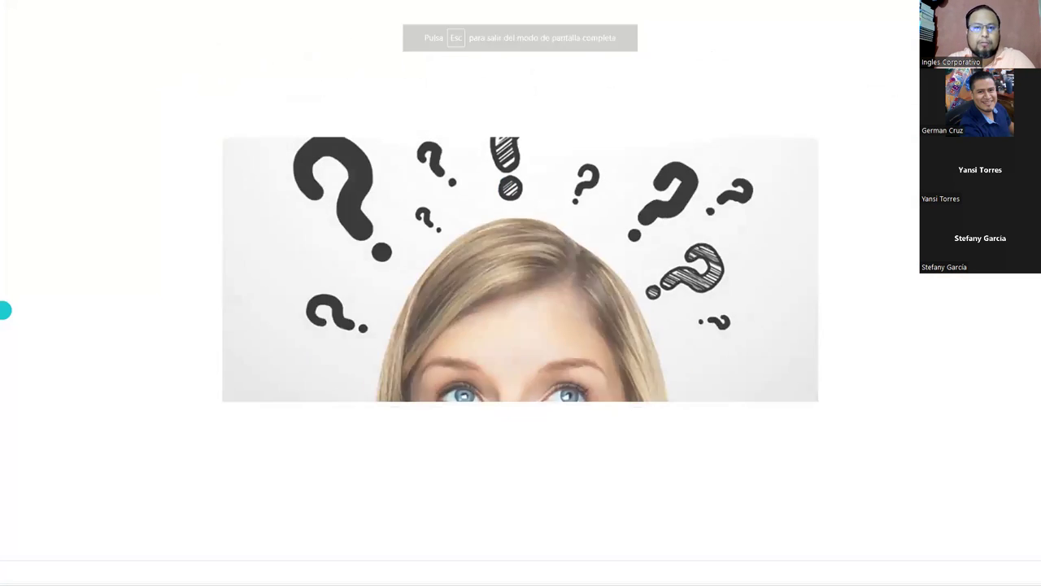